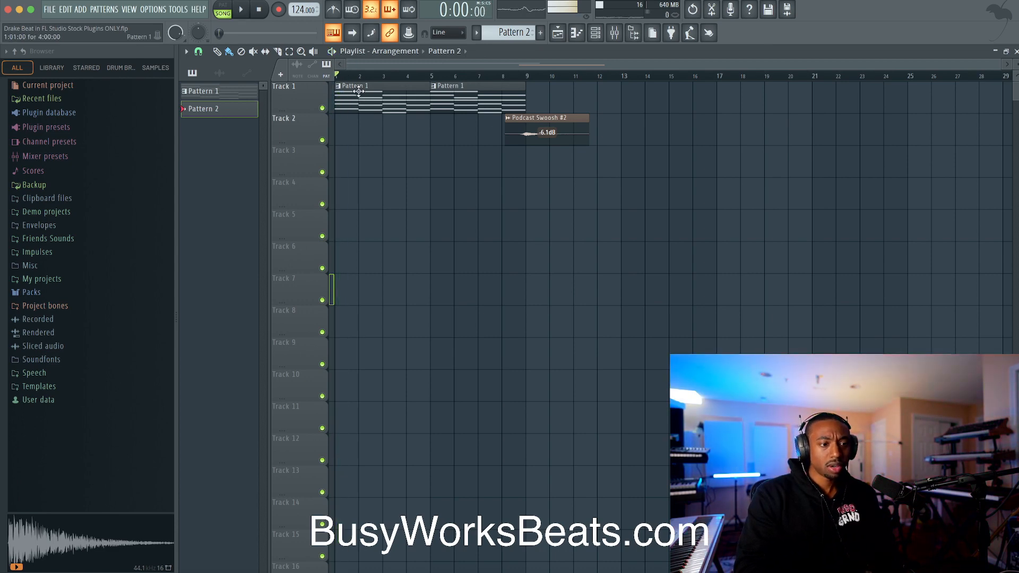
# Open the channel rack and review the Finger neck humb guitar preset and the available packs in its FLEX instrument.
pyautogui.click(603, 33)
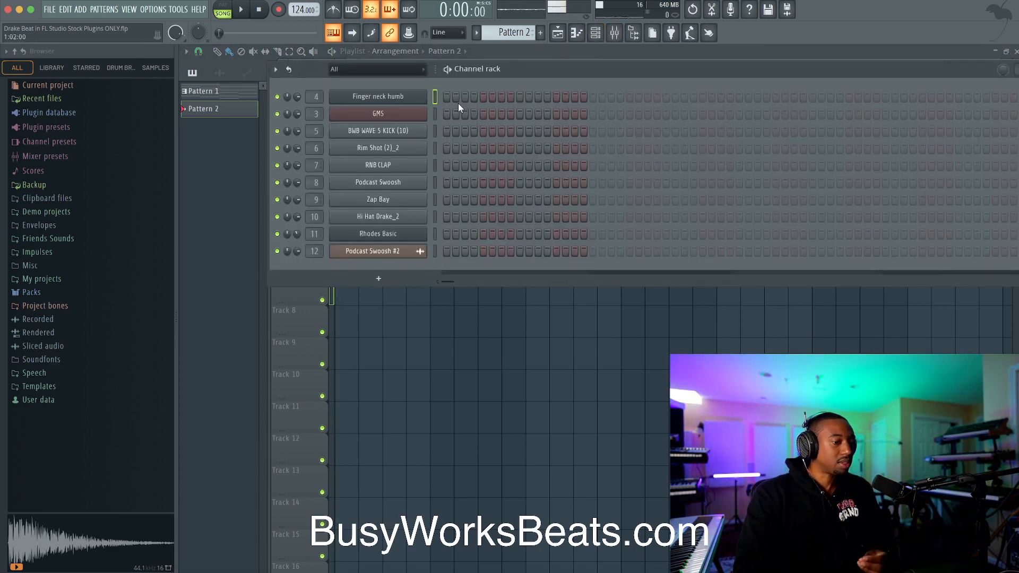
pyautogui.click(413, 98)
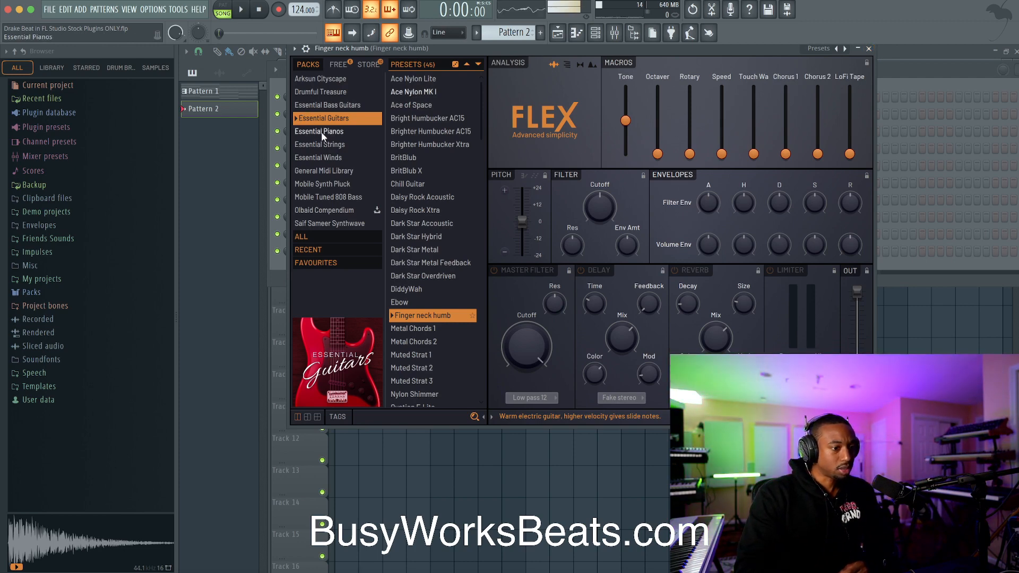
pyautogui.click(339, 65)
pyautogui.click(307, 65)
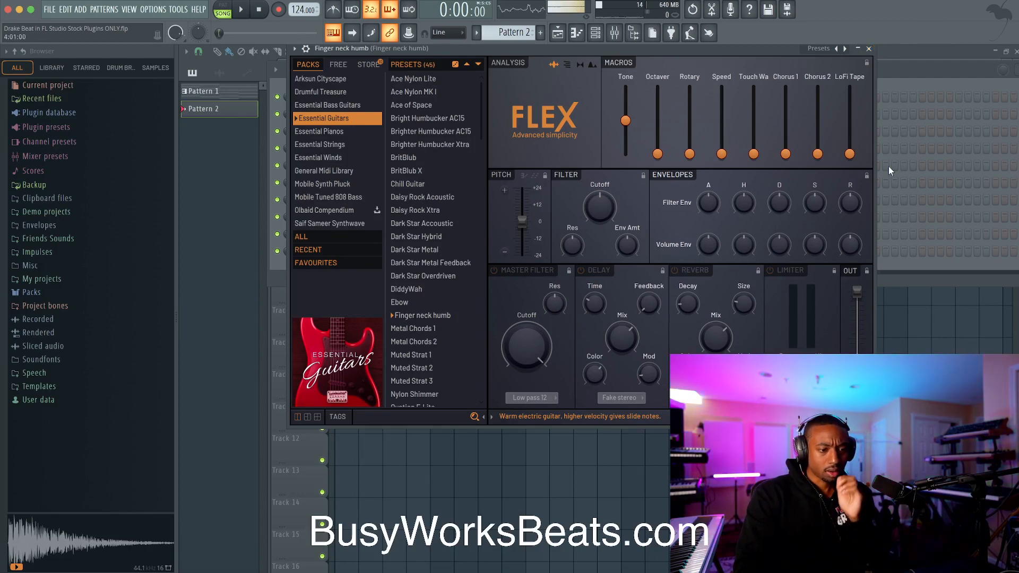
pyautogui.click(868, 48)
# Inspect the GMS channel's Analog Bass 4 TE program in the Basses bank of its presets library.
pyautogui.click(411, 116)
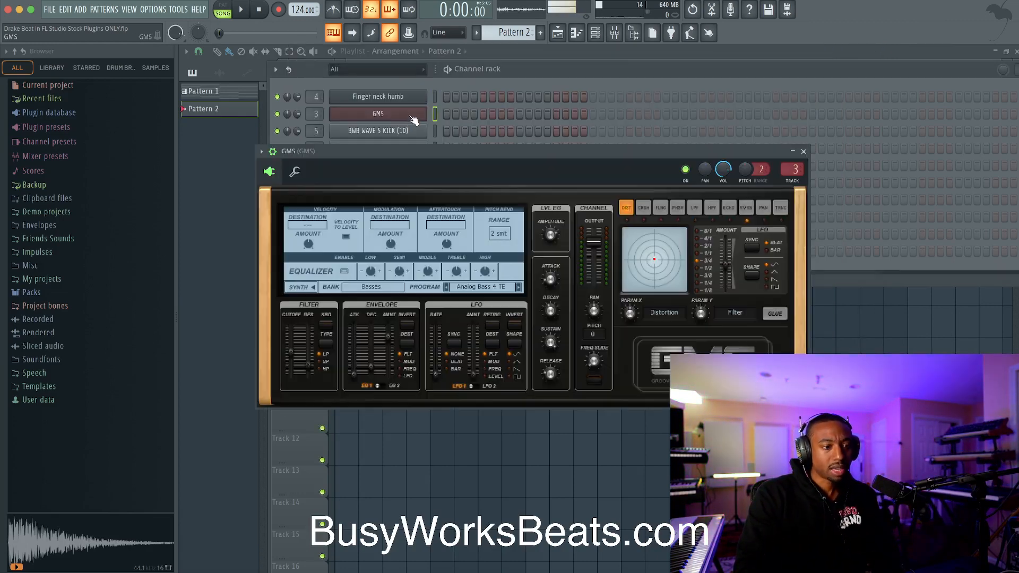
pyautogui.click(456, 284)
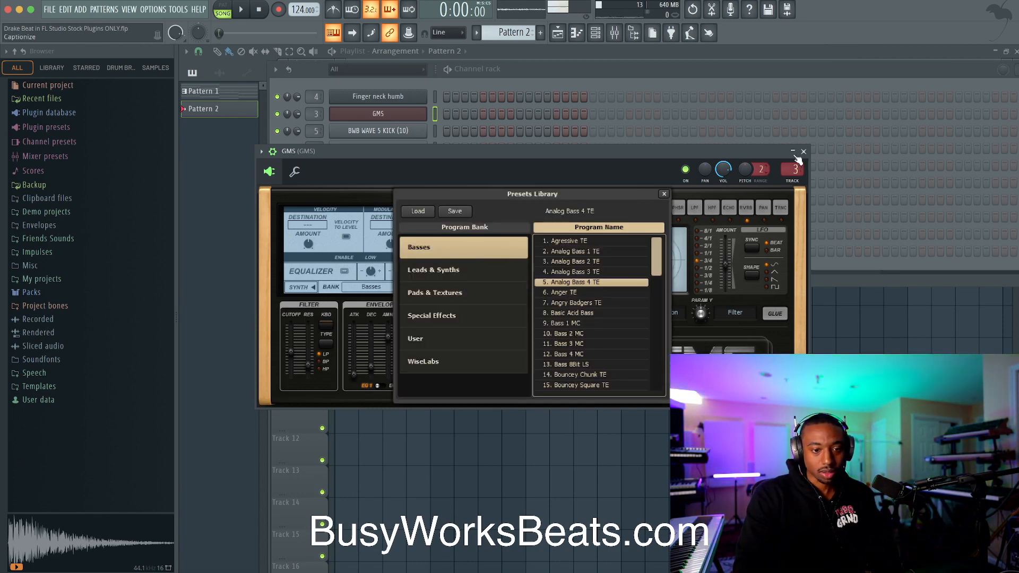
pyautogui.click(664, 195)
pyautogui.click(803, 151)
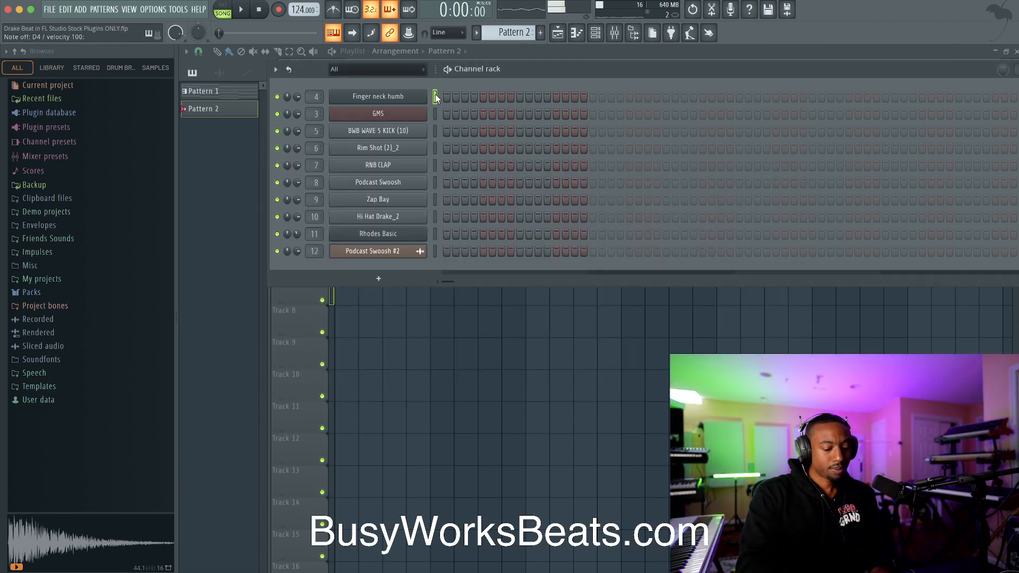
# Audition the Finger neck humb, kick, Rim Shot, Podcast Swoosh, Zap Bay and Hi Hat Drake sounds from the channel rack.
pyautogui.press('m')
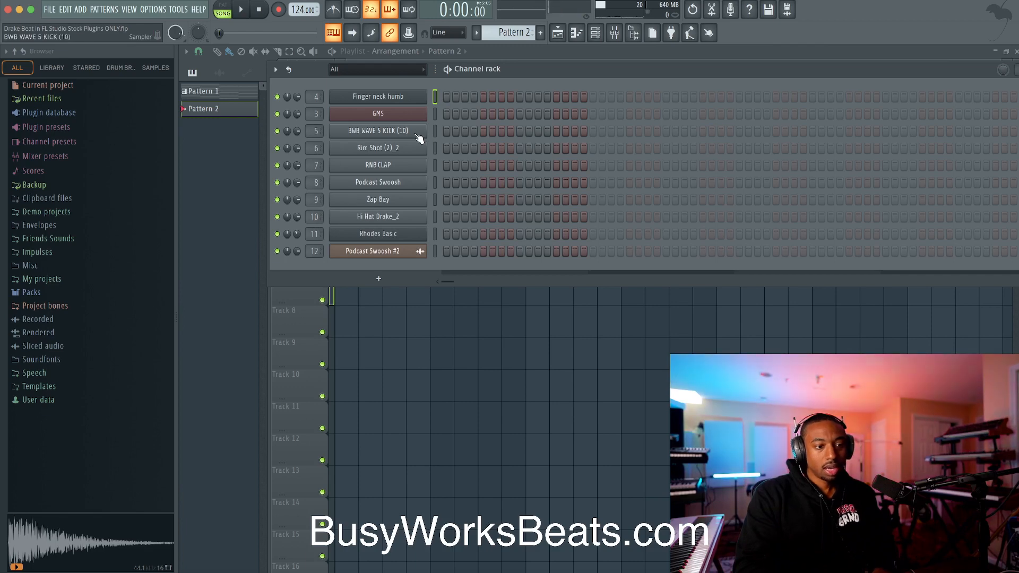
pyautogui.click(436, 132)
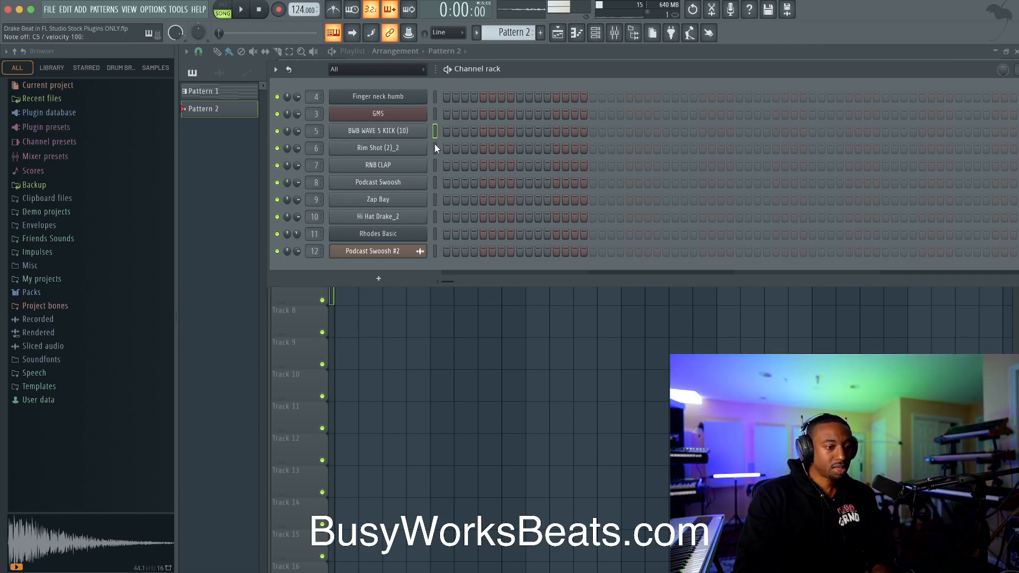
pyautogui.click(434, 148)
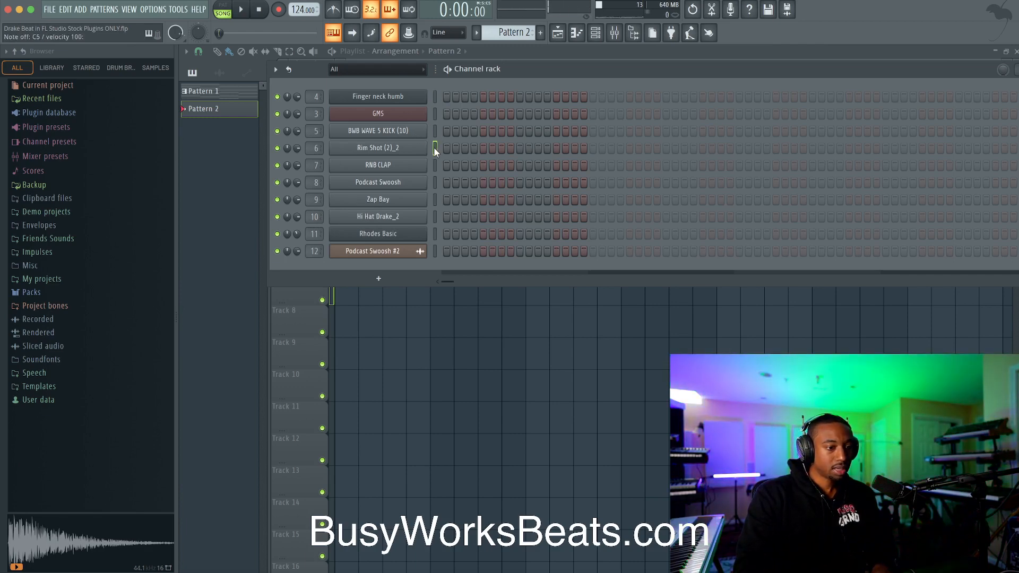
pyautogui.click(434, 183)
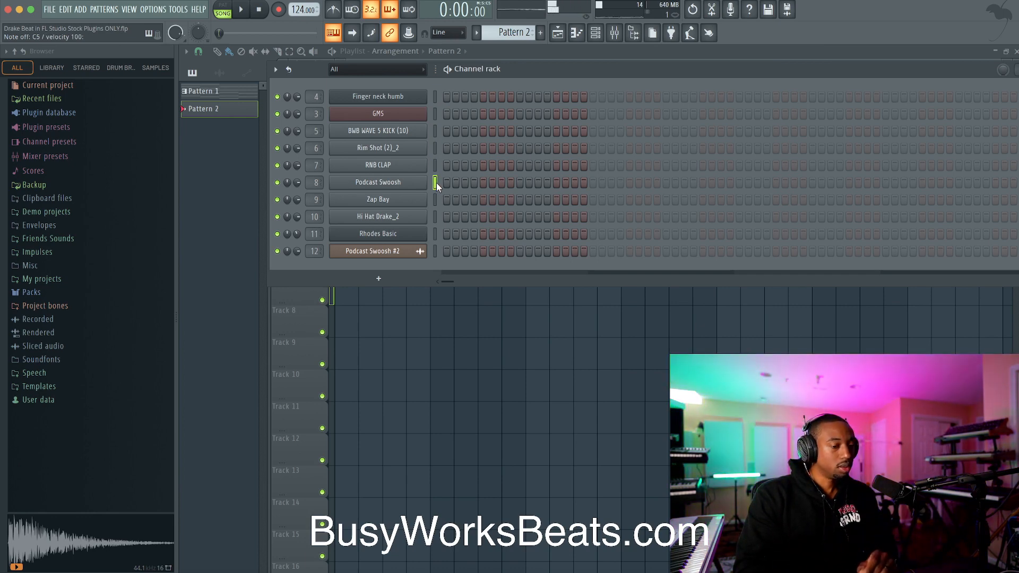
pyautogui.click(435, 199)
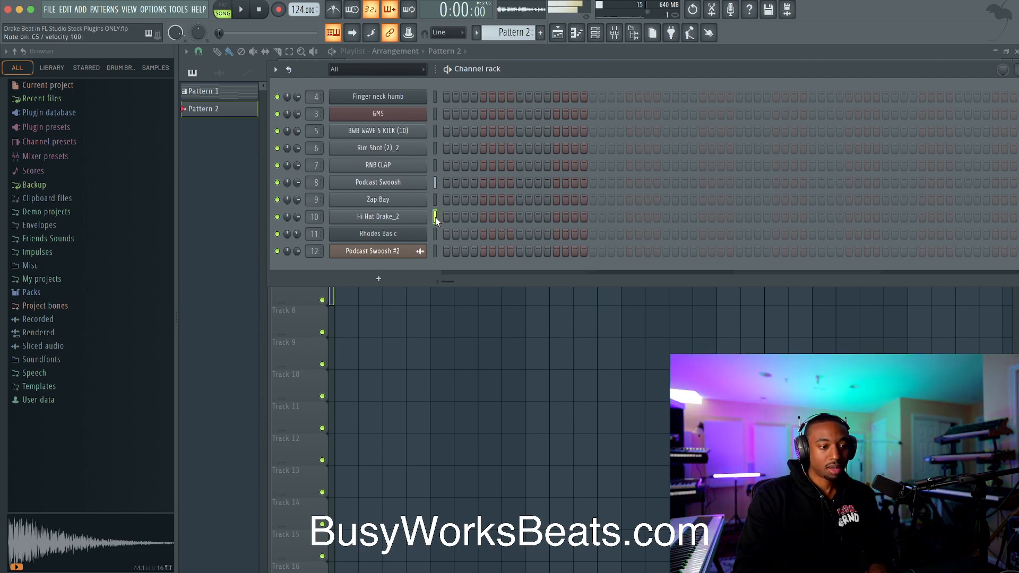
# View the Rhodes Basic preset from Essential Pianos in FLEX, then close the instrument and the channel rack.
pyautogui.click(424, 234)
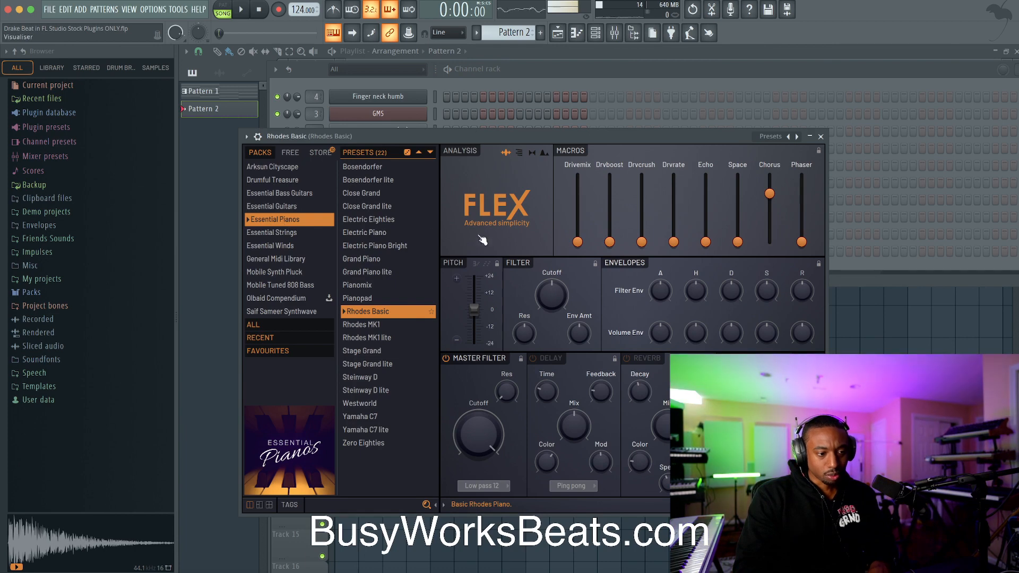
pyautogui.click(820, 137)
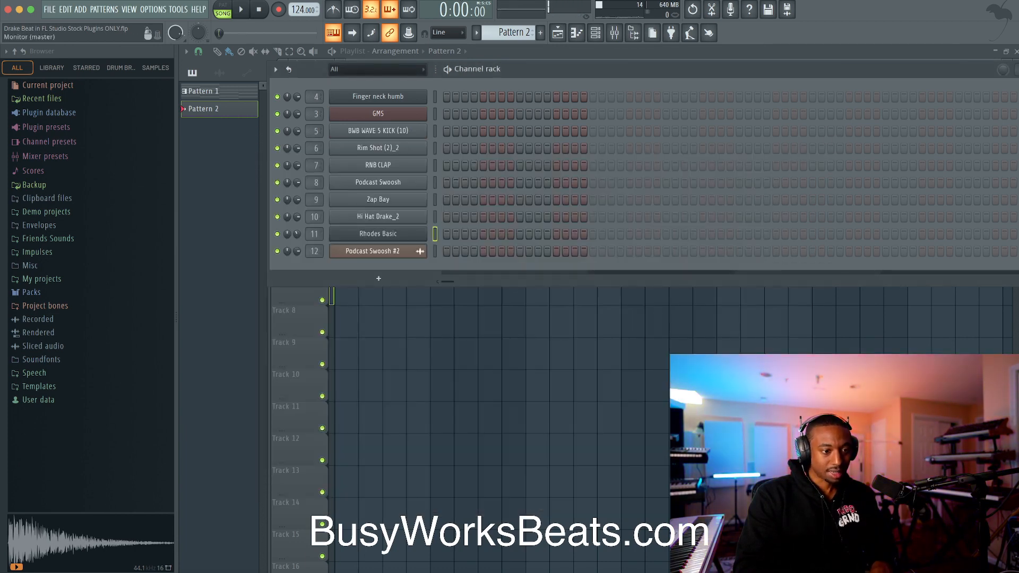
pyautogui.press('F6')
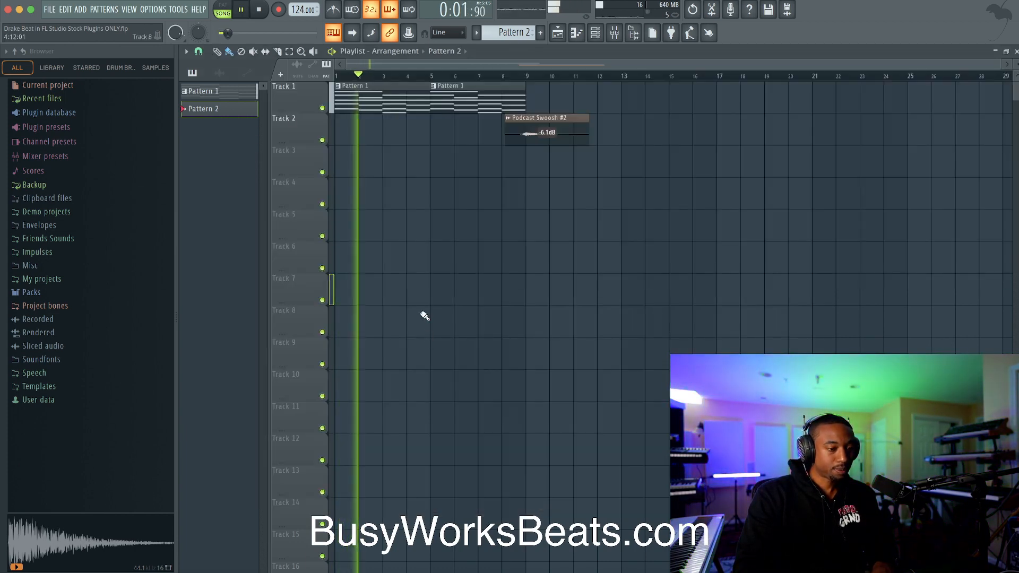
# Open Pattern 1's Rhodes Basic notes in the piano roll and hide the browser to widen the view.
pyautogui.press('space')
pyautogui.doubleClick(374, 95)
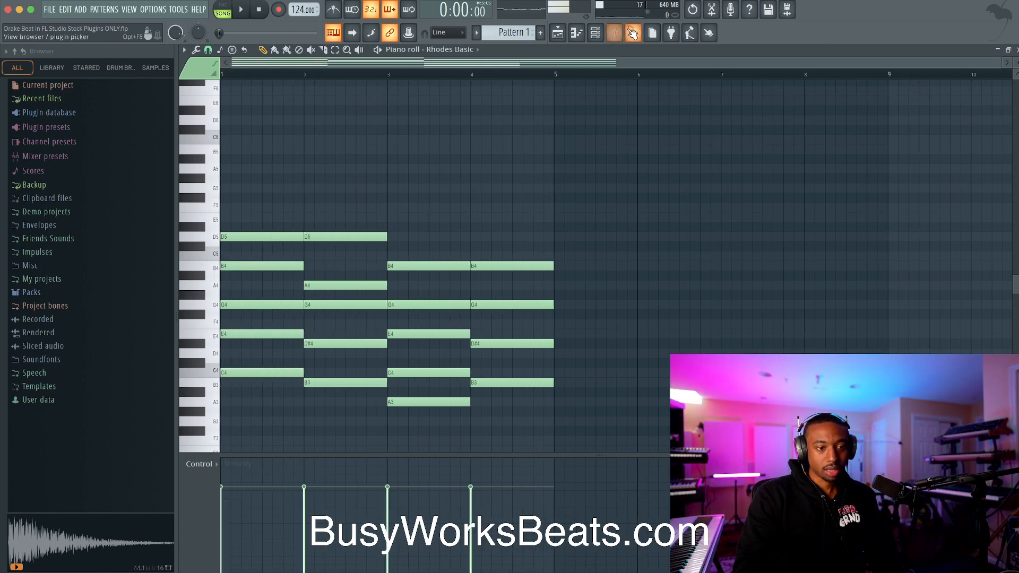
pyautogui.click(633, 33)
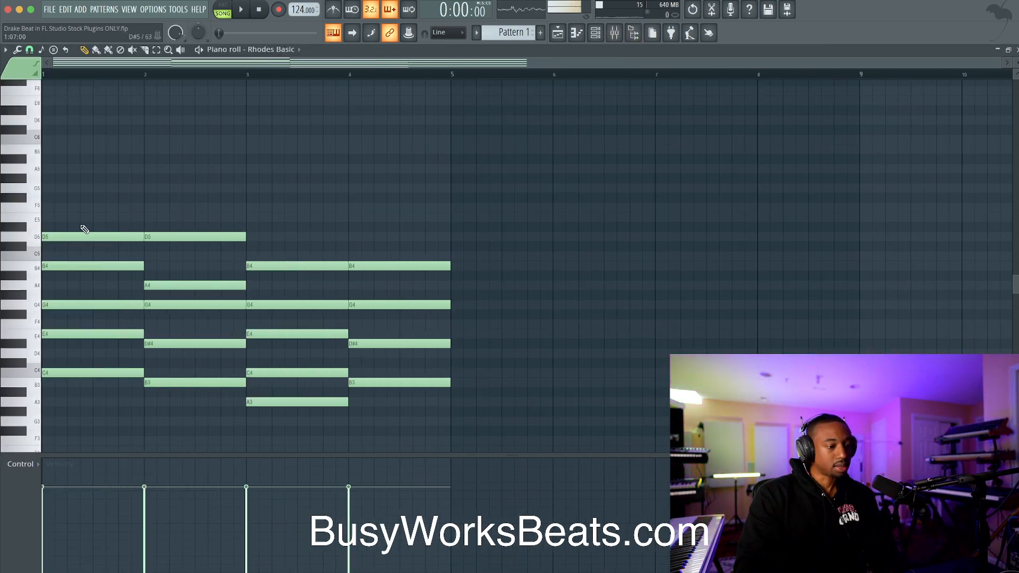
# Highlight and play the first two Rhodes chords one at a time, and play through the full chord progression.
pyautogui.moveTo(84, 228); pyautogui.dragTo(61, 396)
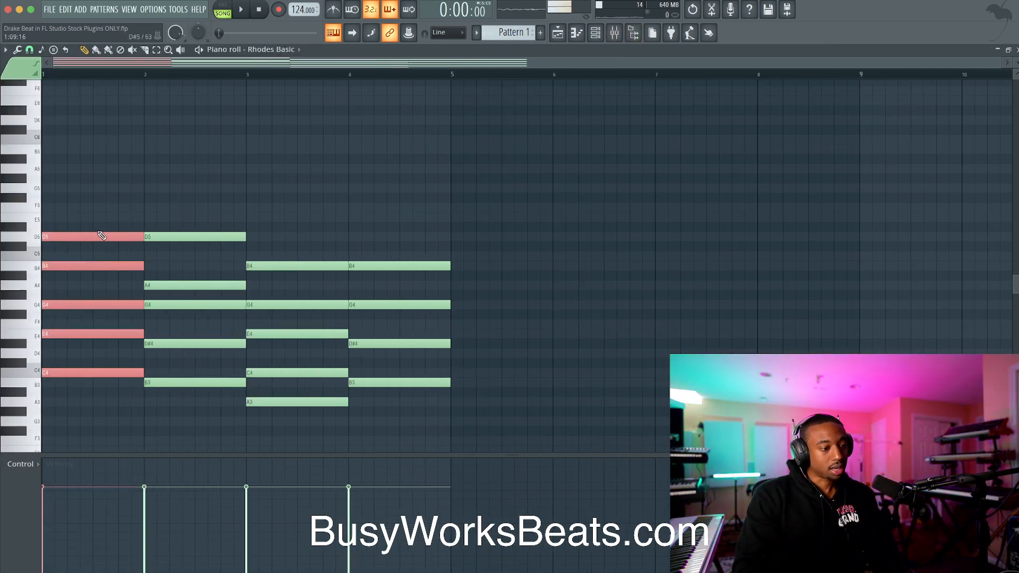
pyautogui.press('space')
pyautogui.press('space')
pyautogui.moveTo(159, 229); pyautogui.dragTo(168, 397)
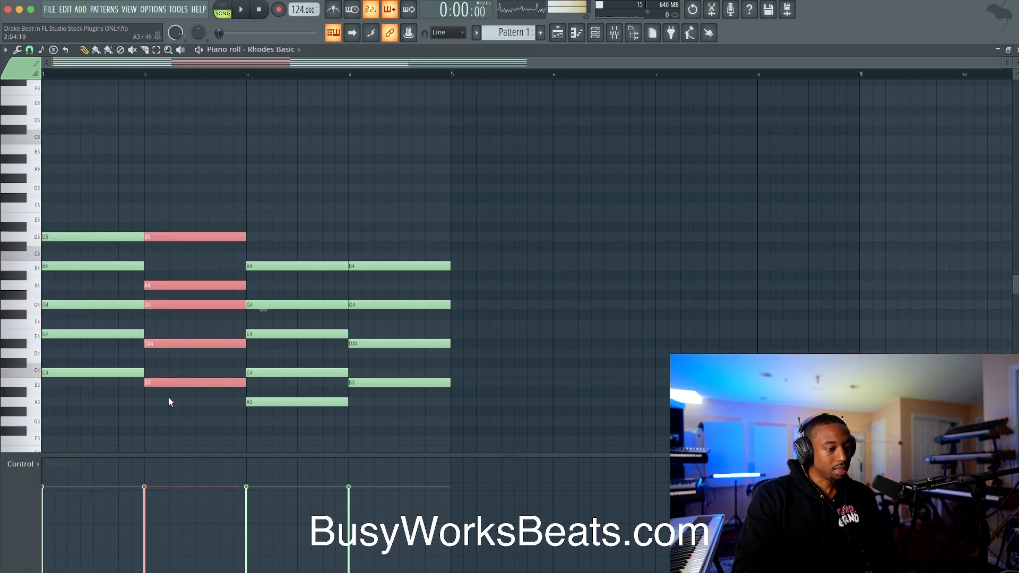
pyautogui.press('space')
pyautogui.press('space')
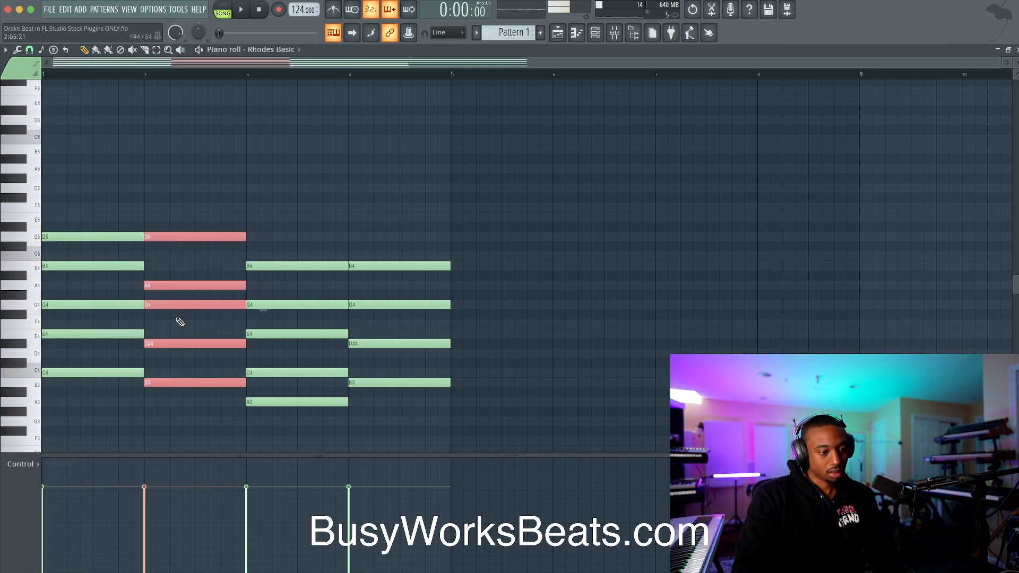
pyautogui.press('space')
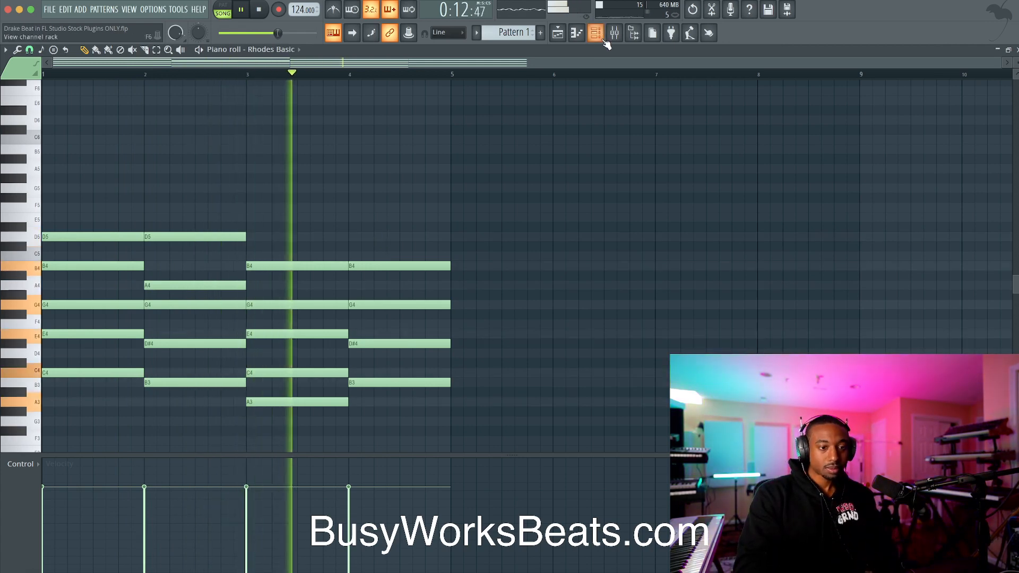
pyautogui.press('space')
# Lower the Rhodes Basic Phaser macro to its minimum, switch off the limiter, and listen to the chords.
pyautogui.press('F6')
pyautogui.click(227, 233)
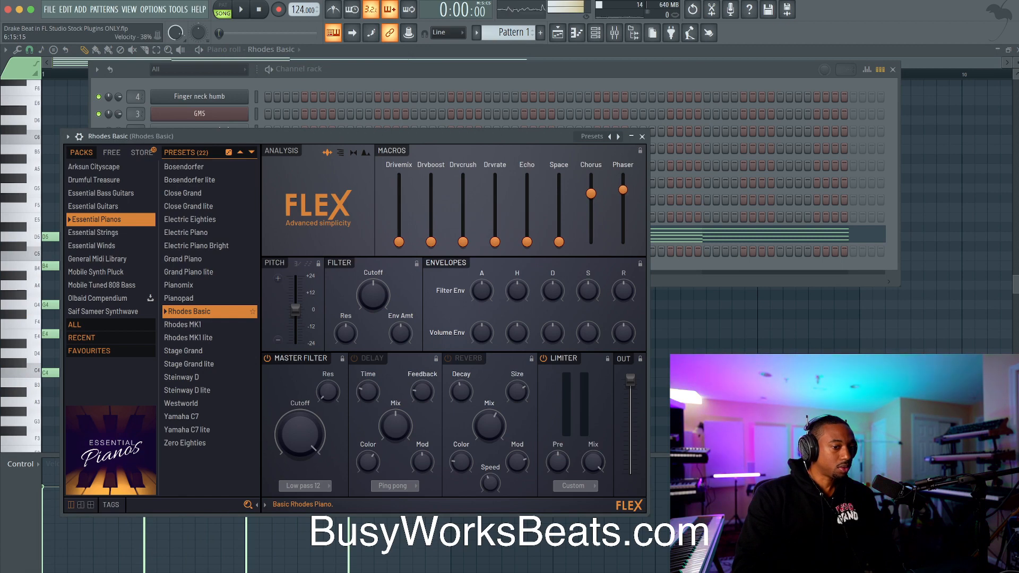
pyautogui.moveTo(623, 176); pyautogui.dragTo(622, 242)
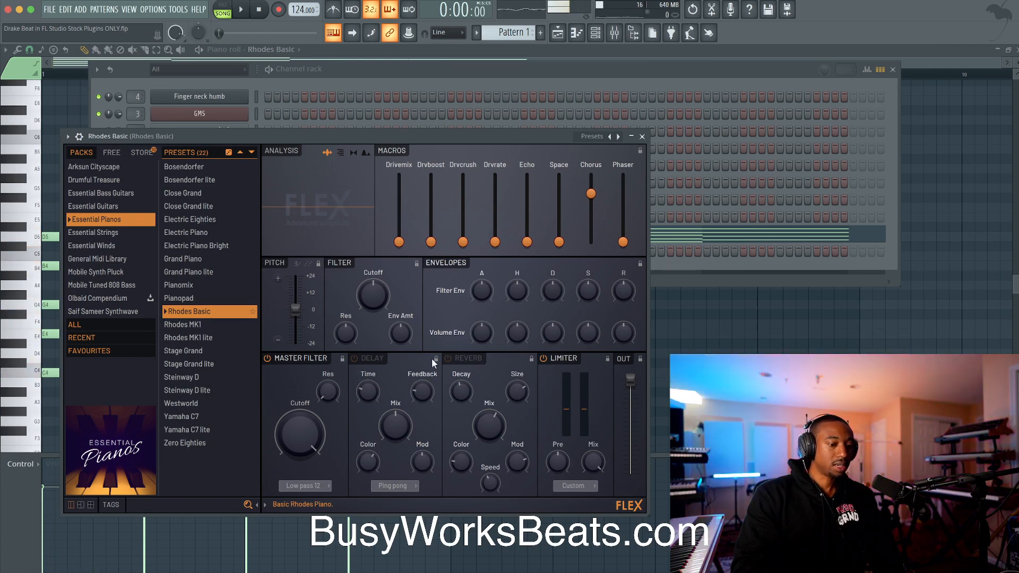
pyautogui.click(551, 361)
pyautogui.press('space')
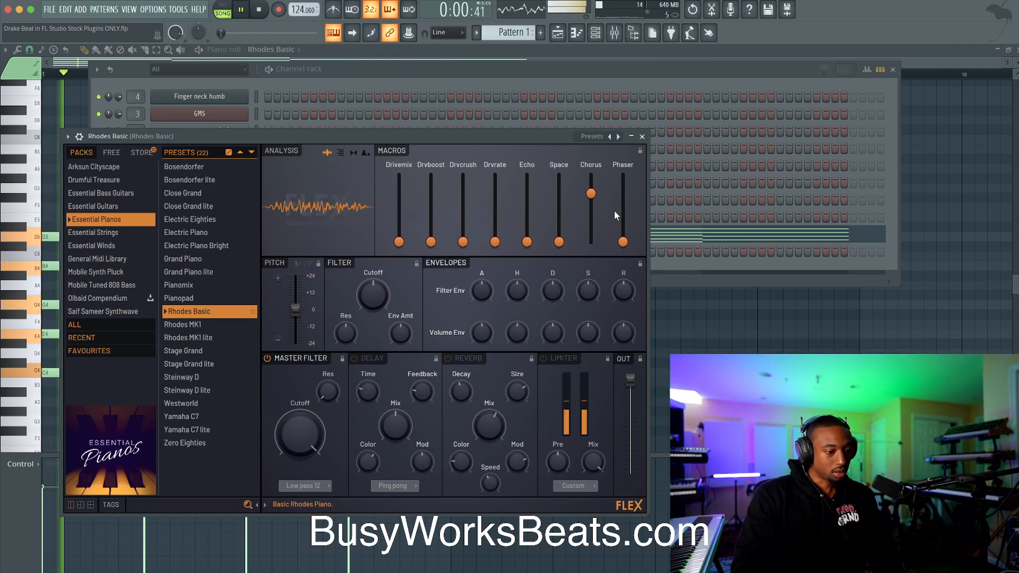
pyautogui.click(642, 136)
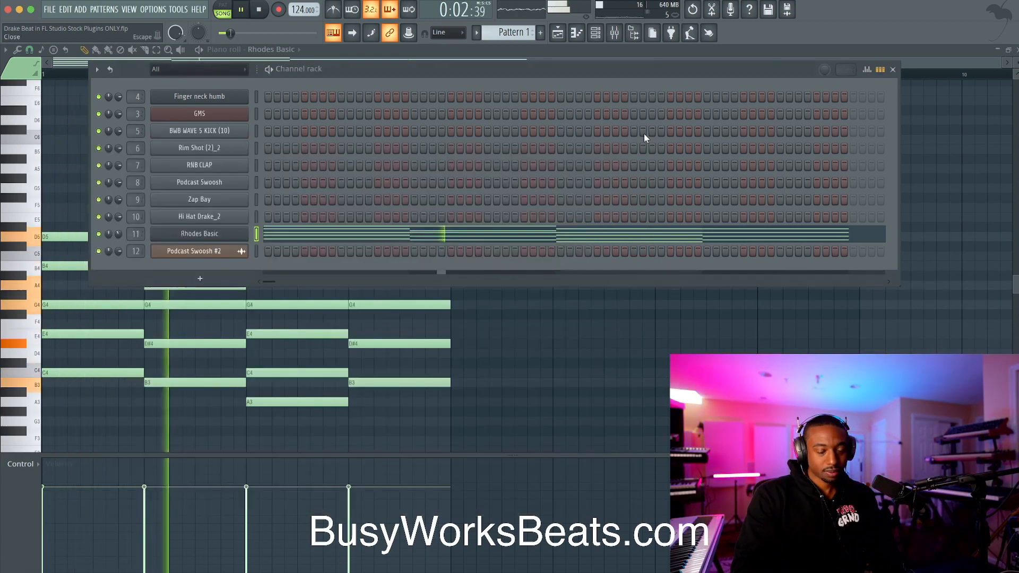
# Return to the playlist without the channel rack, turn on the metronome, and restart playback.
pyautogui.press('F6')
pyautogui.press('F5')
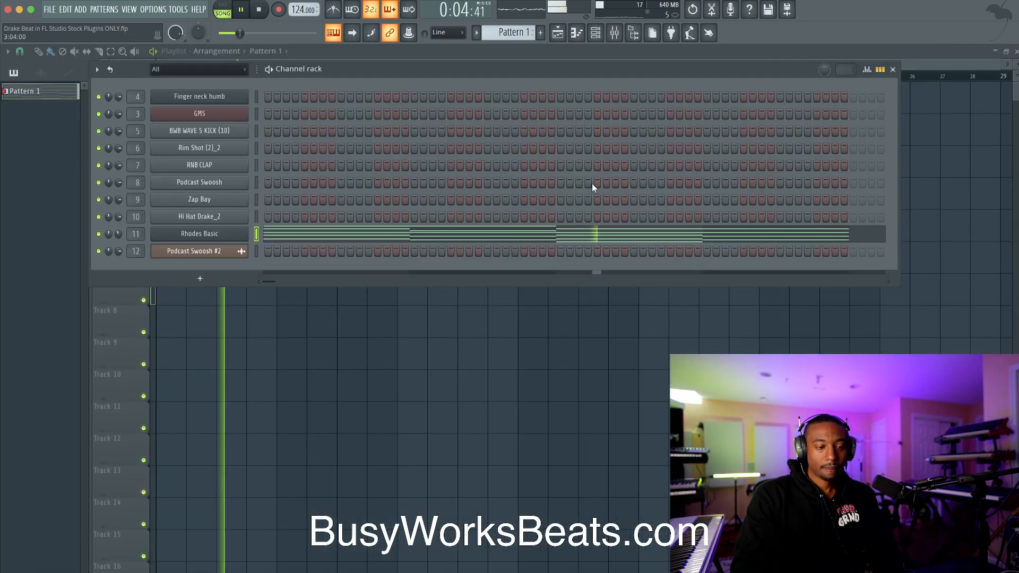
pyautogui.press('F6')
pyautogui.press('space')
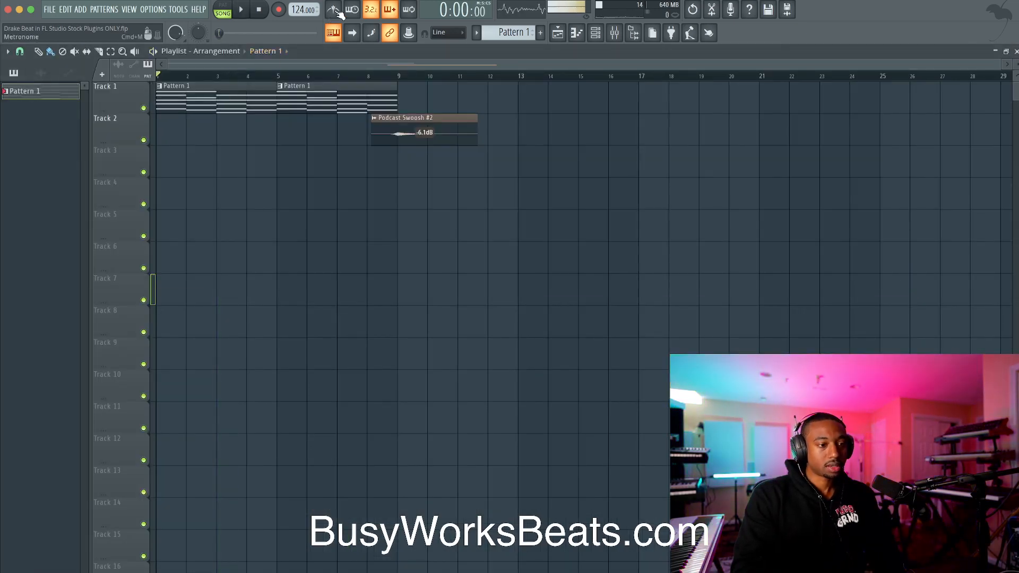
pyautogui.press('space')
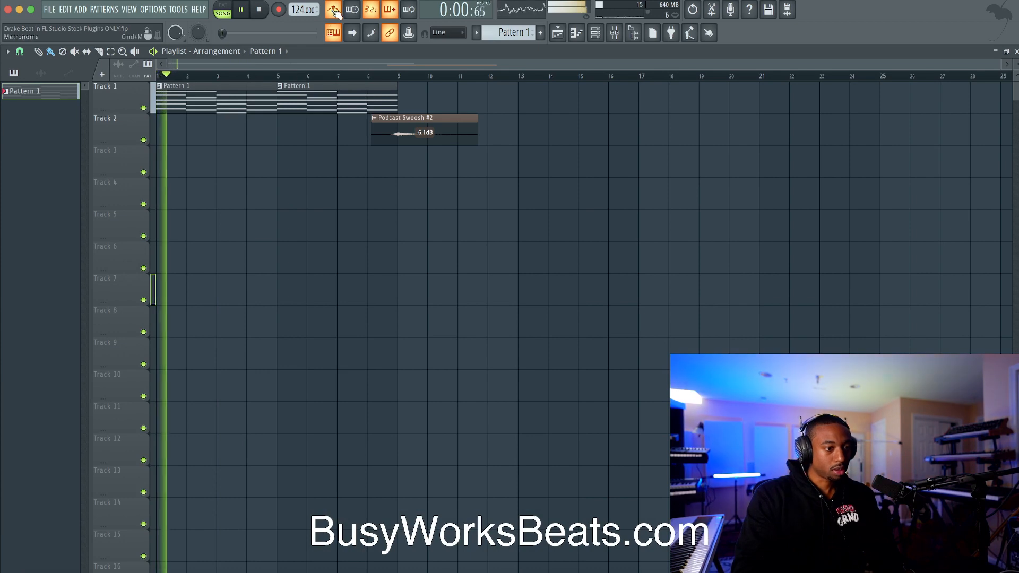
# Stop playback, show the channel rack, and switch to the empty Pattern 2, keeping its default name.
pyautogui.click(595, 33)
pyautogui.press('space')
pyautogui.click(518, 38)
pyautogui.click(591, 40)
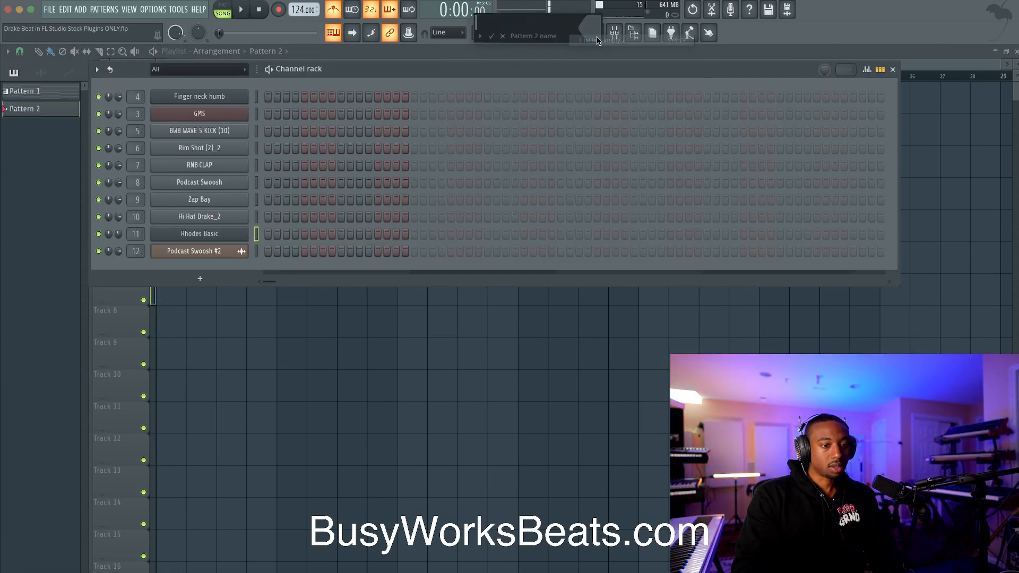
pyautogui.click(490, 36)
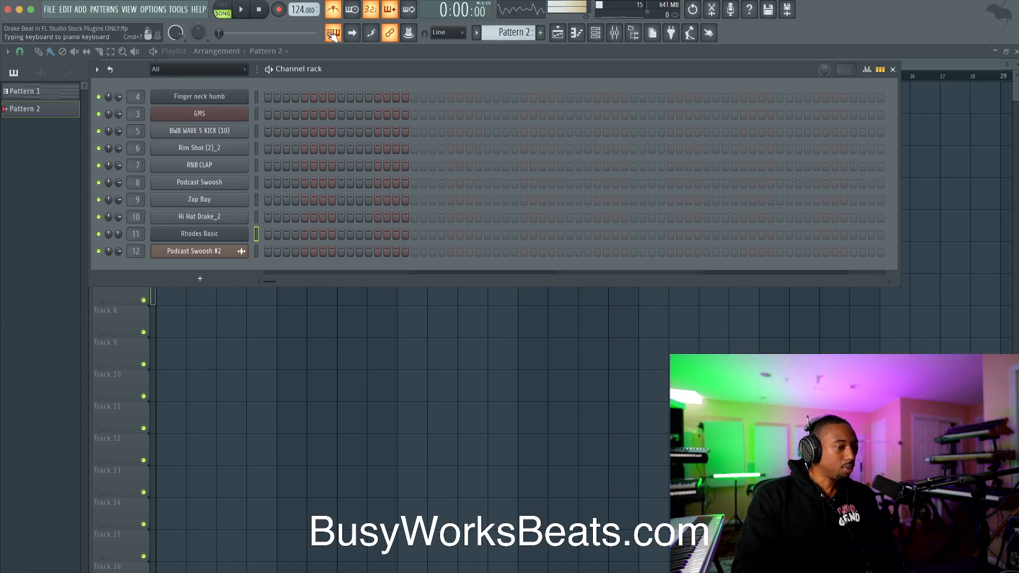
# Select the Finger neck humb channel, arm recording for notes and automation, and return to the playlist.
pyautogui.rightClick(334, 35)
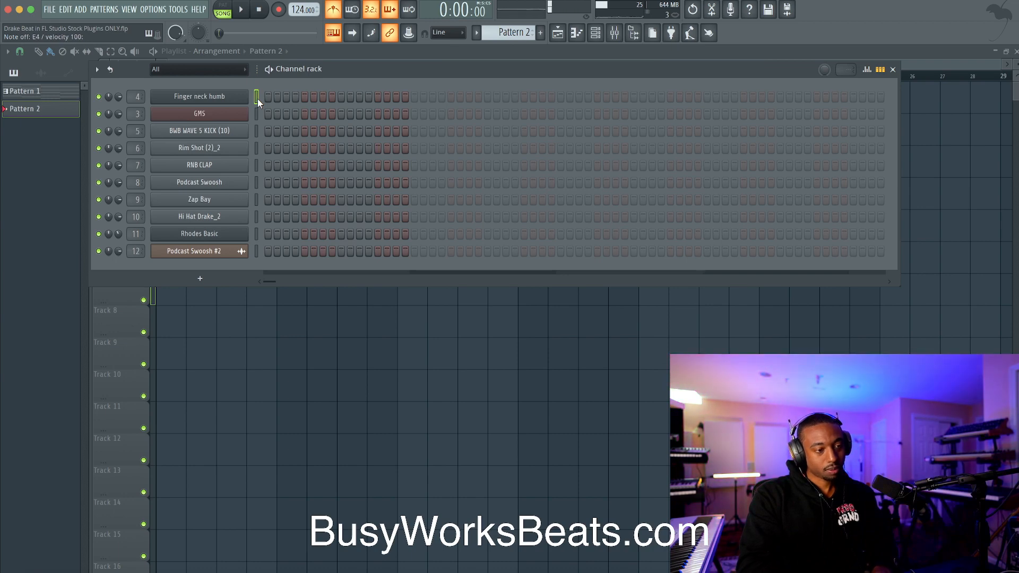
pyautogui.click(279, 9)
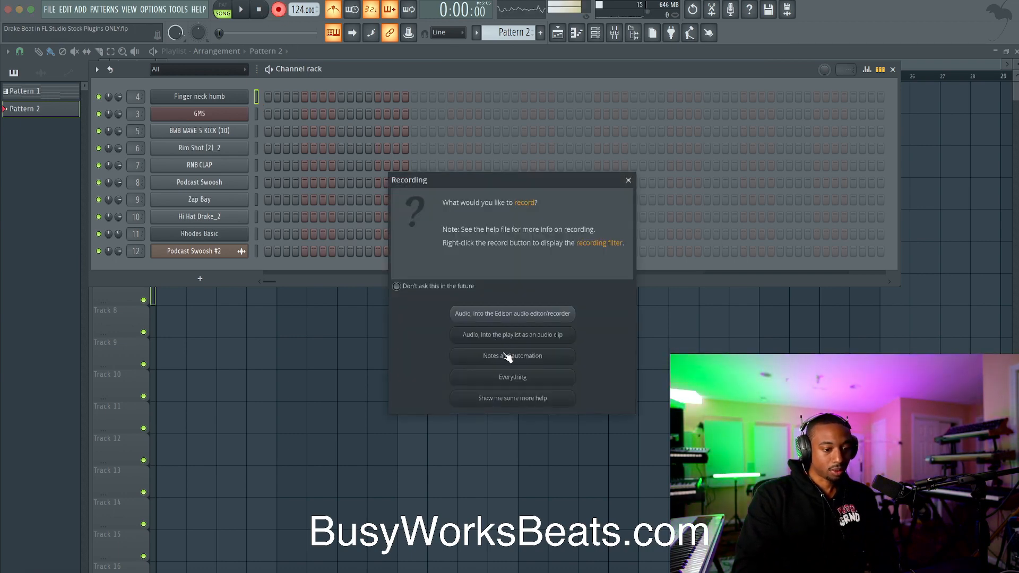
pyautogui.click(504, 360)
pyautogui.press('F6')
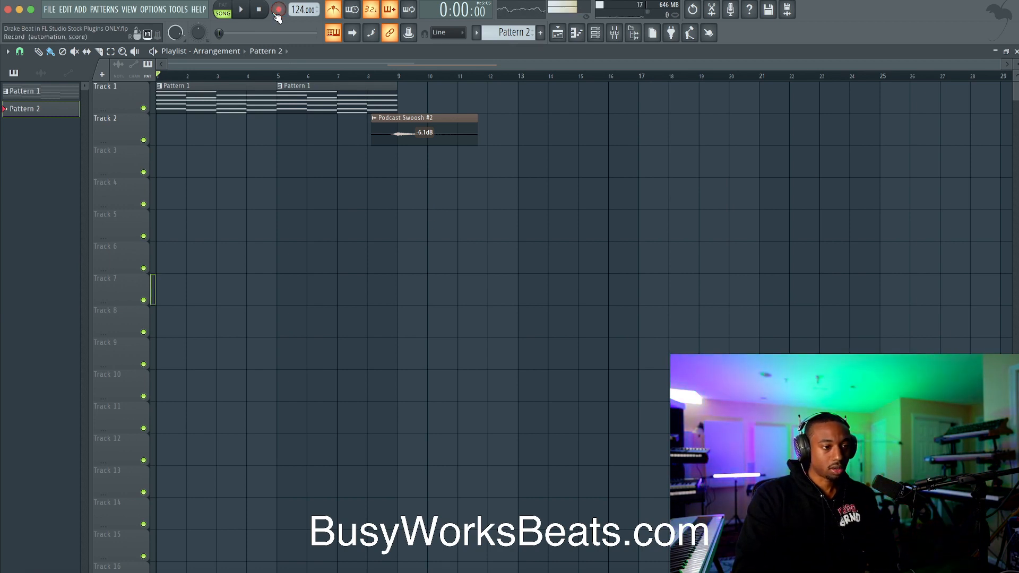
# Try to record a Finger neck humb melody into Pattern 2 over the Rhodes chords, restarting the take once.
pyautogui.press('space')
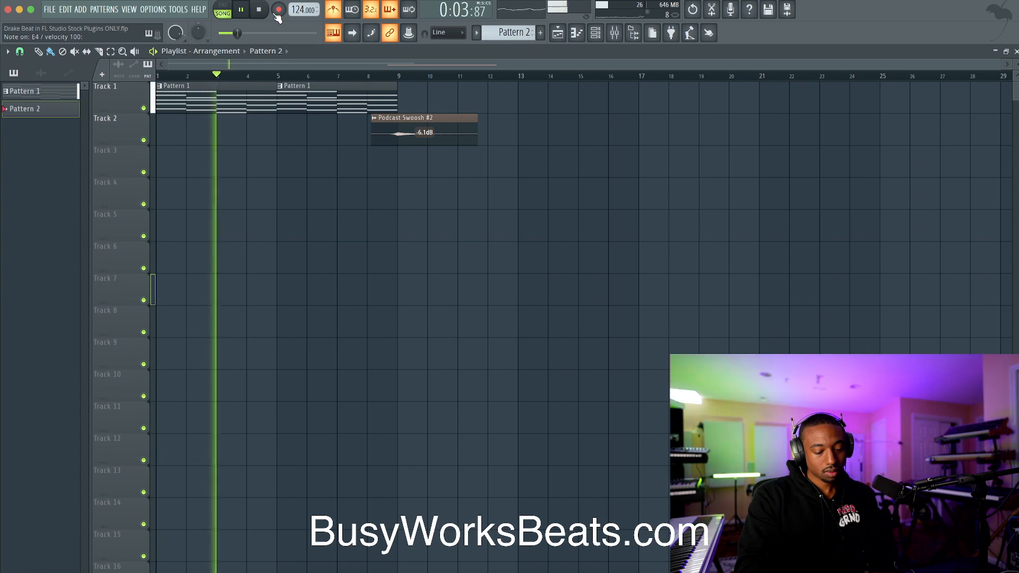
pyautogui.press('space')
pyautogui.press('space')
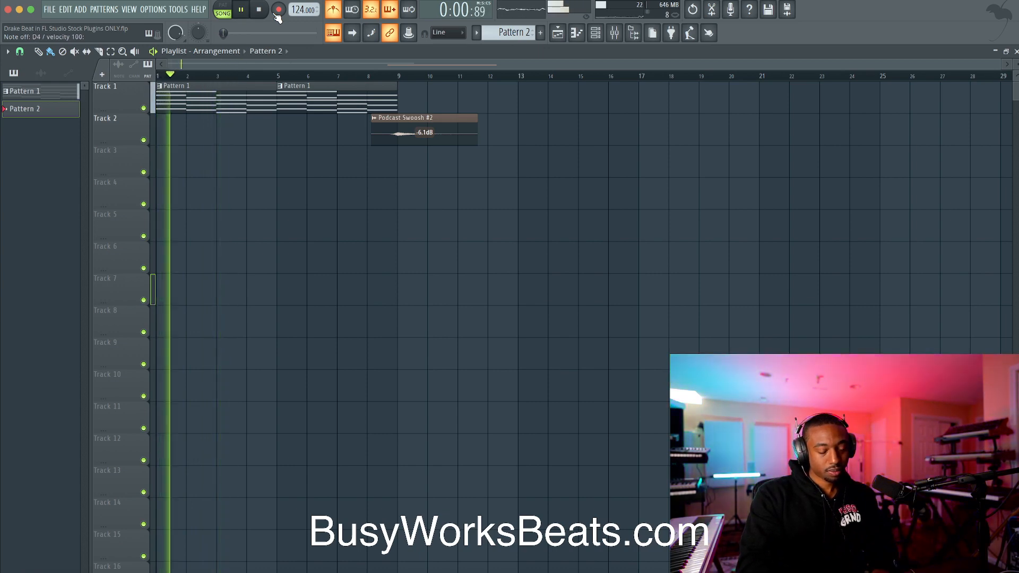
pyautogui.press('space')
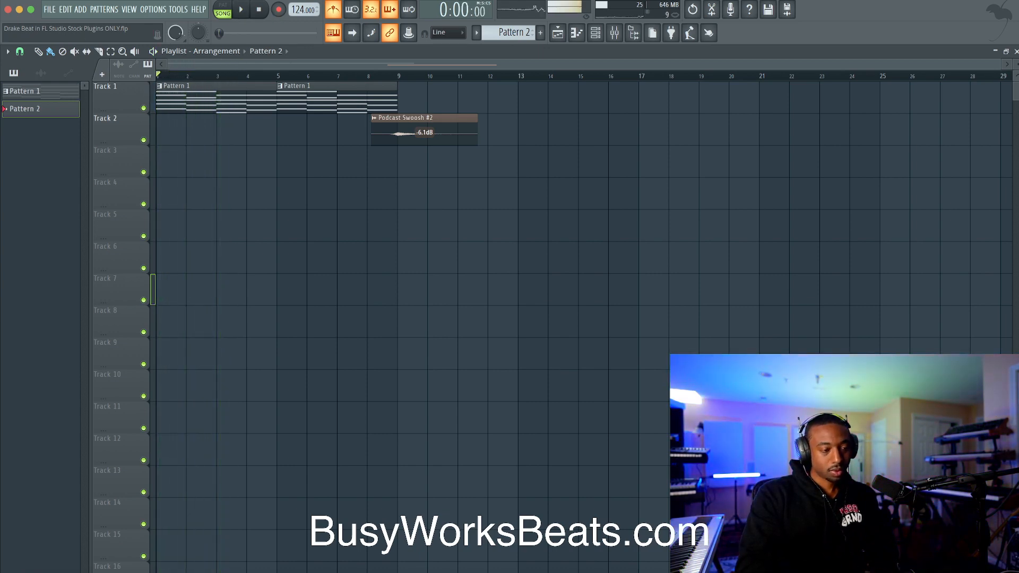
# Show the channel rack, re-arm recording for notes and automation, and return to the playlist.
pyautogui.click(596, 34)
pyautogui.click(278, 9)
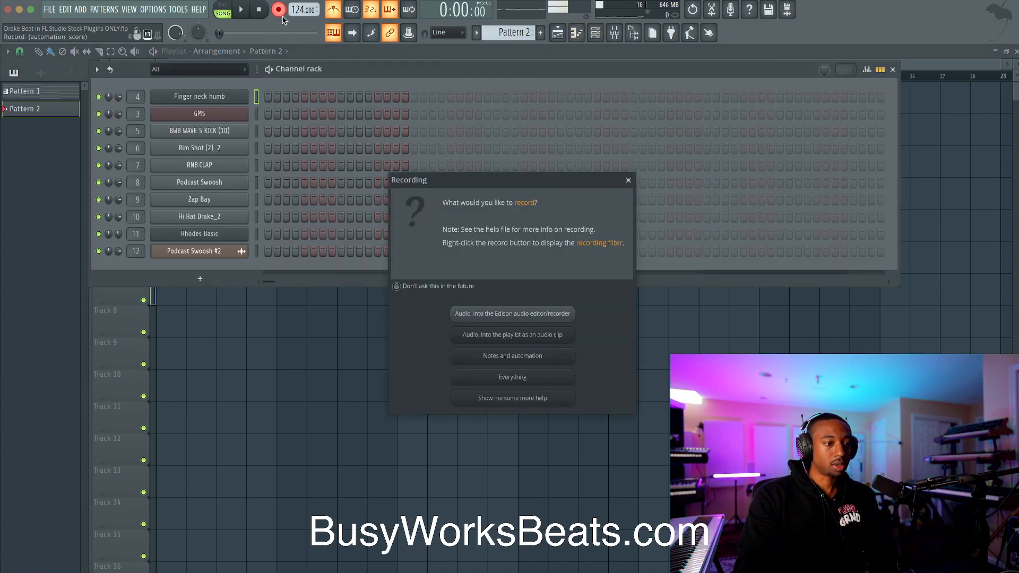
pyautogui.click(526, 357)
pyautogui.click(491, 375)
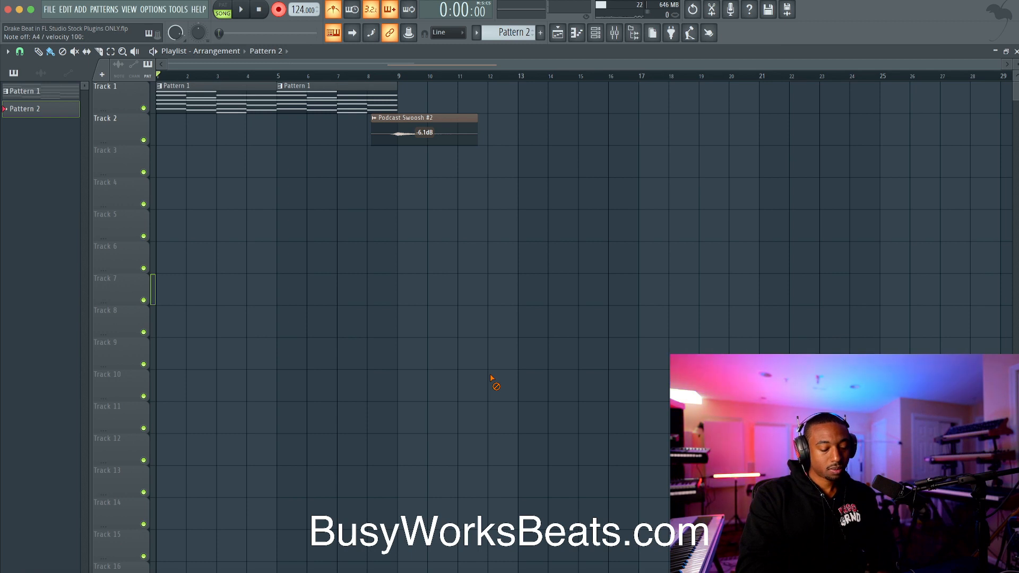
# Try to record a Finger neck humb melody from bar 1 and undo the short take.
pyautogui.press('space')
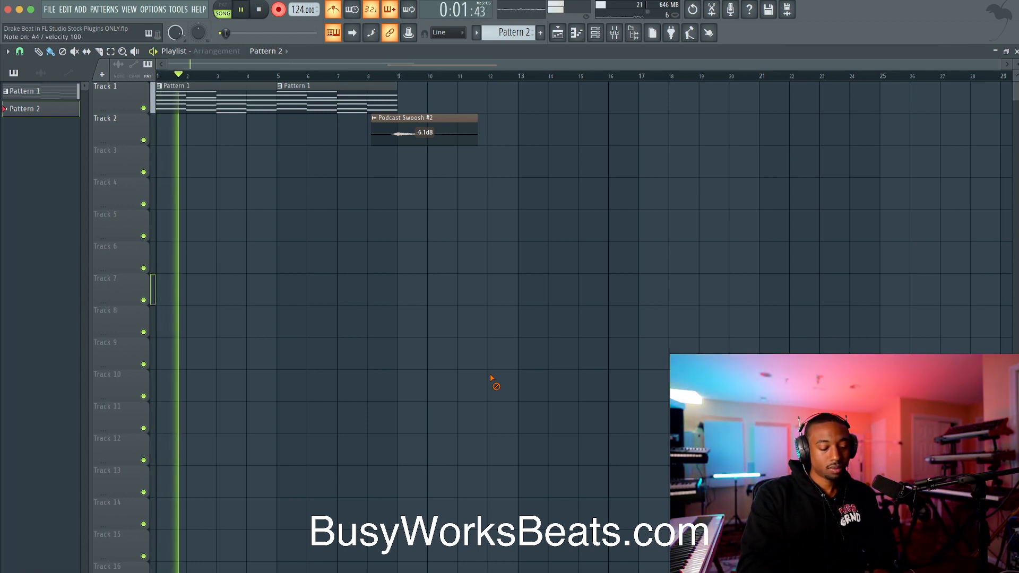
pyautogui.press('space')
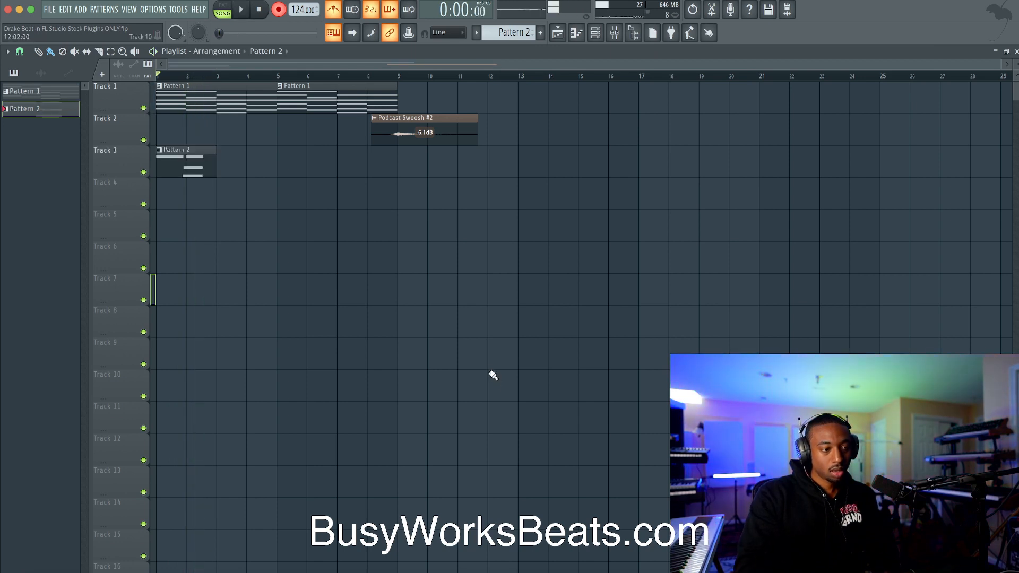
pyautogui.hotkey('ctrl', 'z')
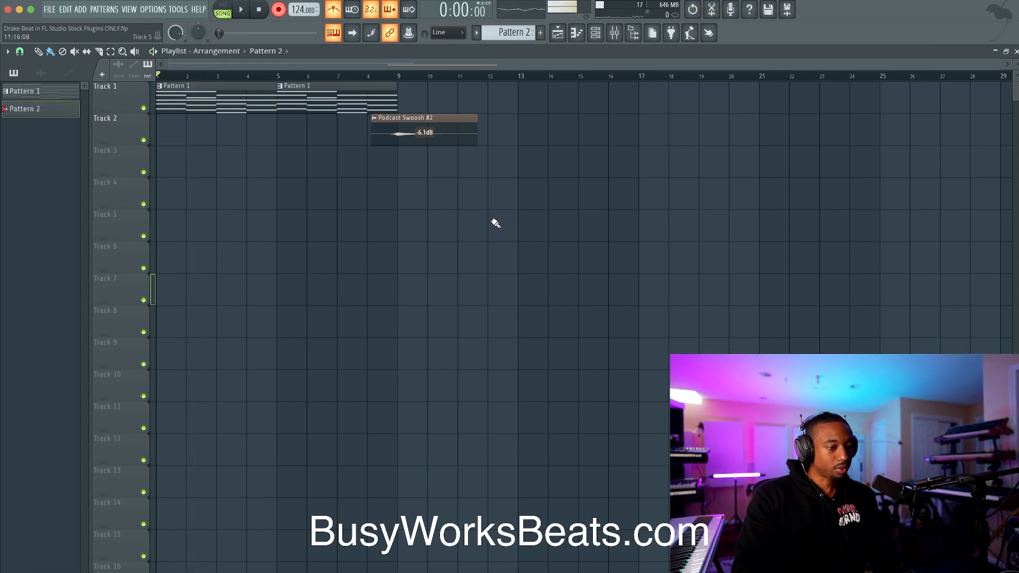
# Move all the playlist clips one bar later so they begin at bar 2, and clear the selection.
pyautogui.moveTo(496, 242); pyautogui.dragTo(208, 92)
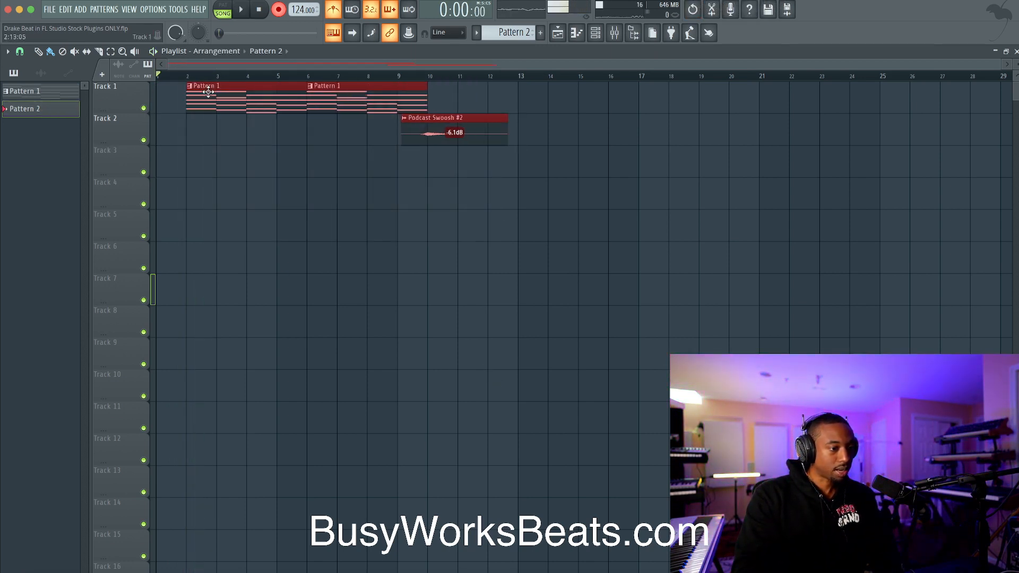
pyautogui.keyDown('super'); pyautogui.click(209, 137); pyautogui.keyUp('super')
pyautogui.click(19, 51)
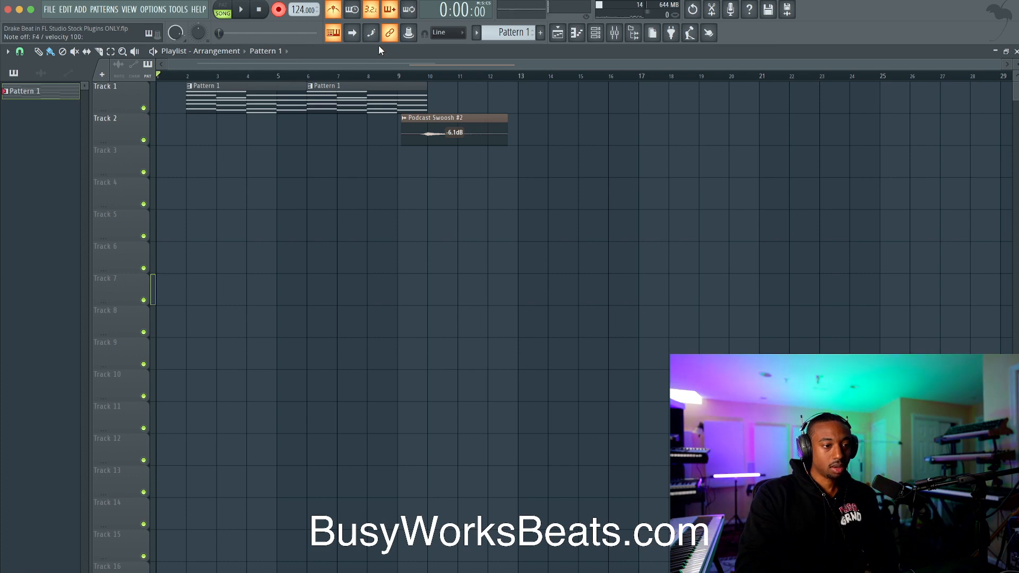
# Add an empty Pattern 2 with its default name and record the Finger neck humb melody into it over the Rhodes chords.
pyautogui.click(595, 33)
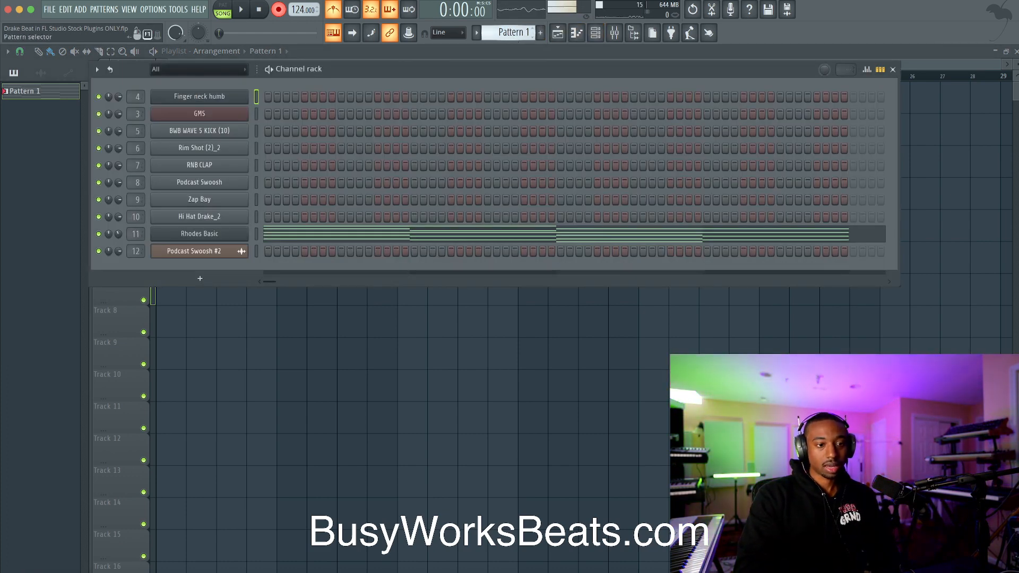
pyautogui.rightClick(510, 34)
pyautogui.click(588, 46)
pyautogui.press('Return')
pyautogui.press('F6')
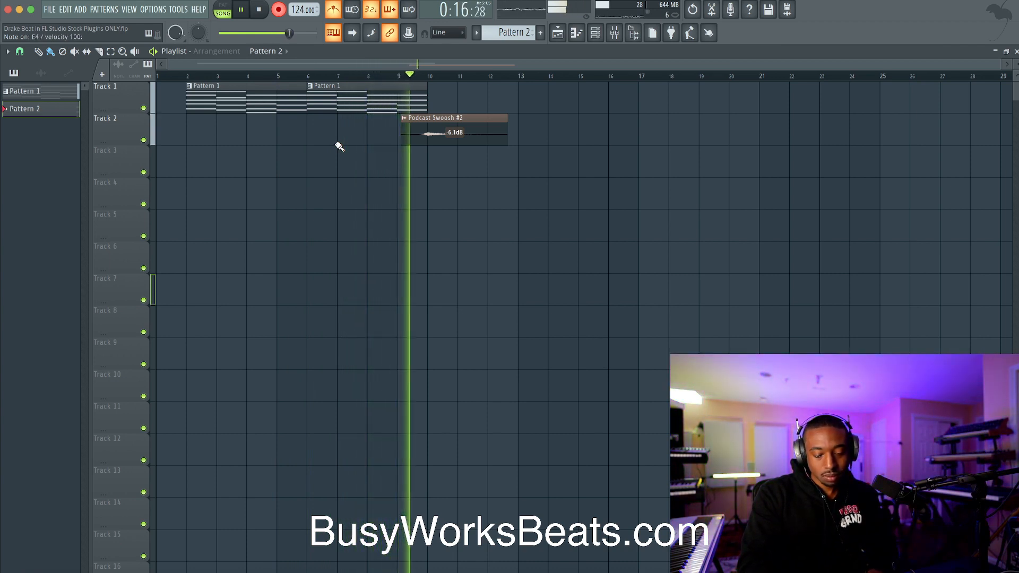
pyautogui.press('space')
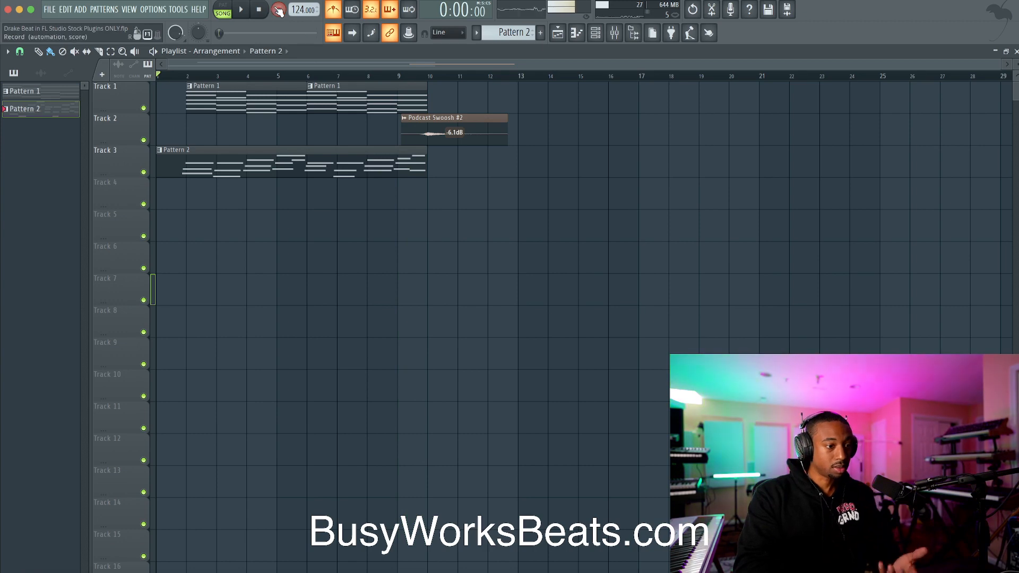
# Open Pattern 2's Finger neck humb notes in the piano roll and try a 12% start-time strength in the quantizer.
pyautogui.doubleClick(245, 162)
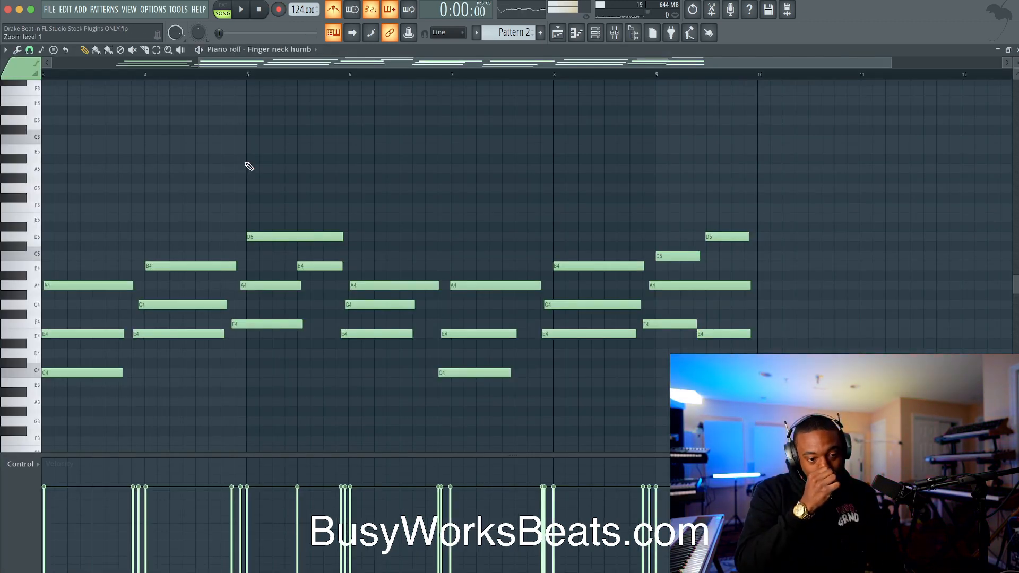
pyautogui.hotkey('alt', 'q')
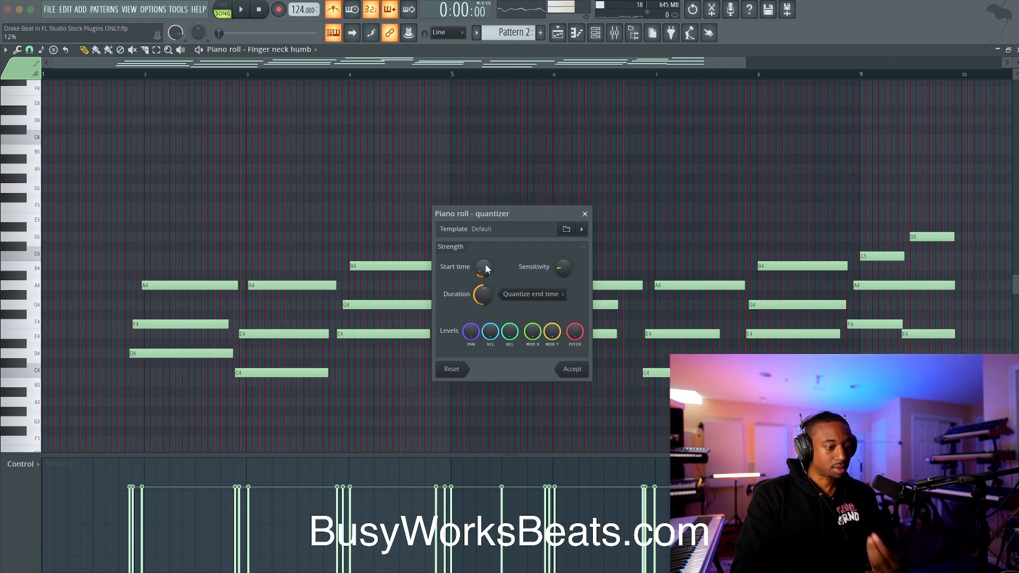
pyautogui.click(584, 214)
# Listen to the opening of the recorded melody and apply the quantizer to its notes.
pyautogui.press('space')
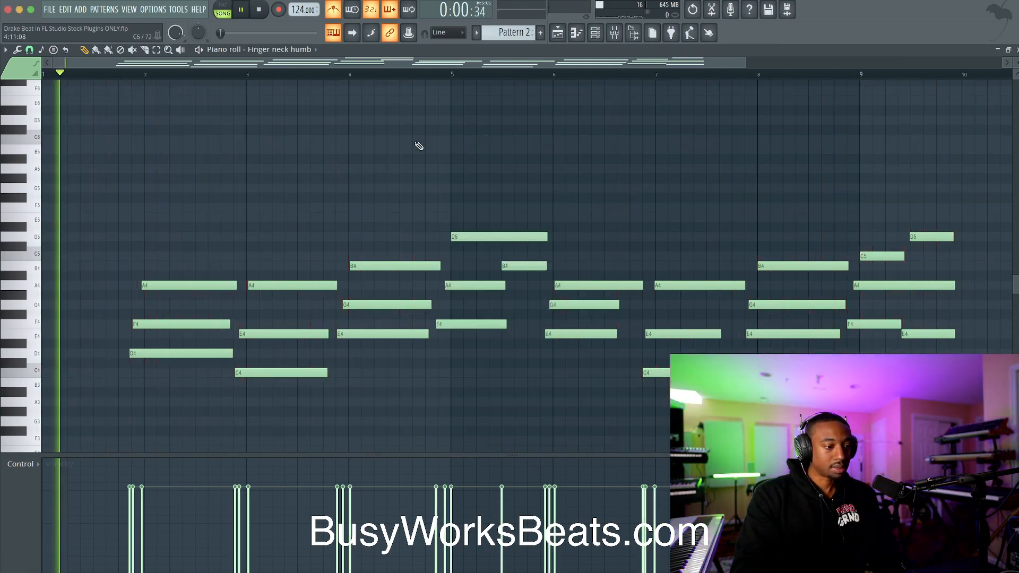
pyautogui.scroll(2, 292, 159)
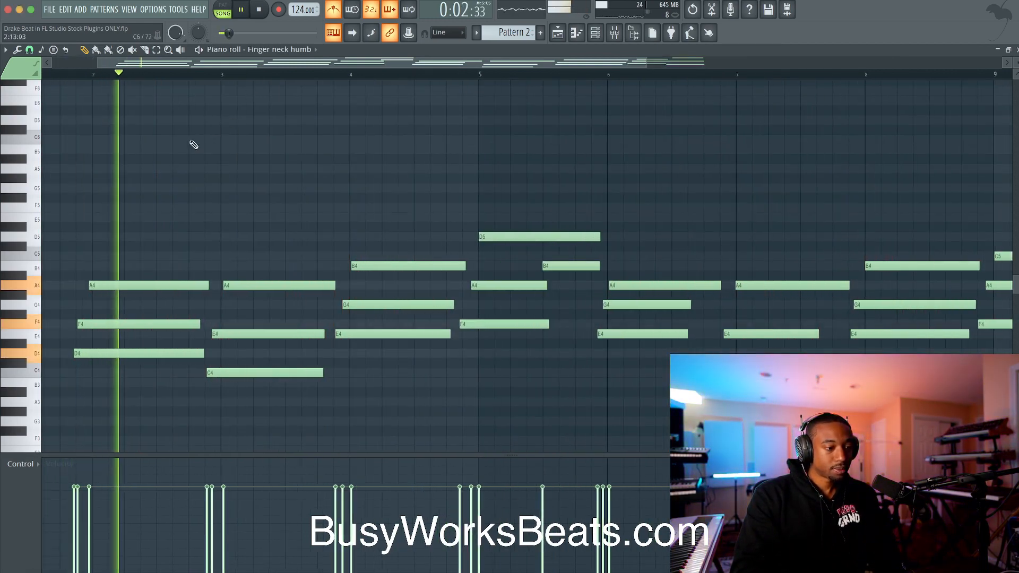
pyautogui.press('space')
pyautogui.hotkey('alt', 'q')
pyautogui.press('Return')
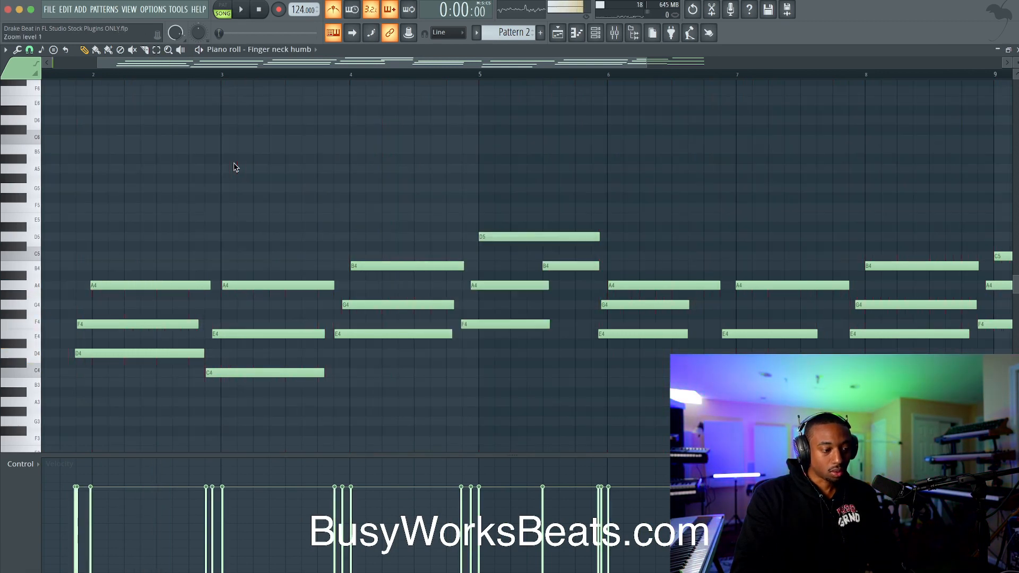
# Set the piano roll snap to 1/4 beat and shift the first chord's F4 note slightly later.
pyautogui.click(29, 49)
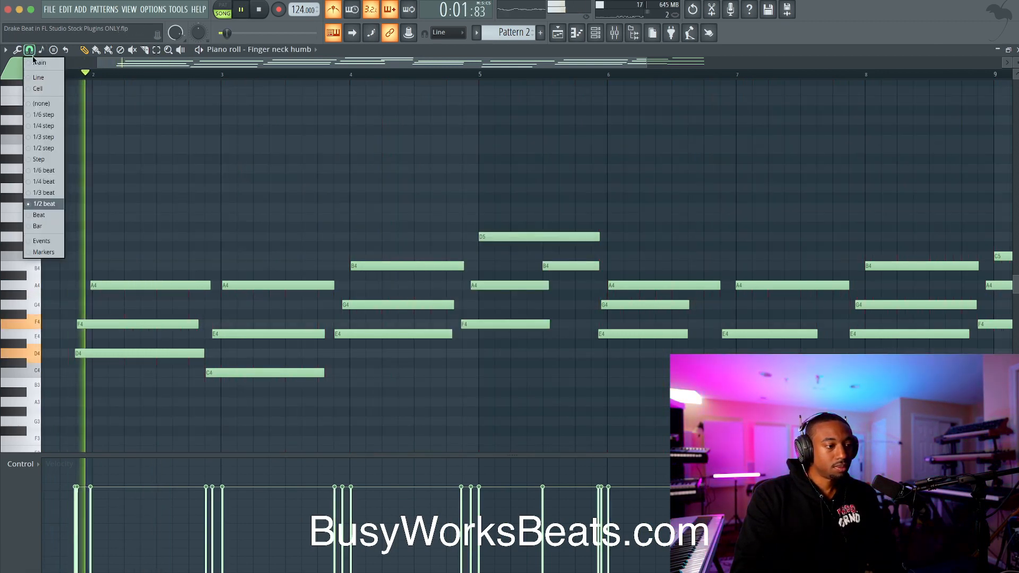
pyautogui.click(44, 181)
pyautogui.press('space')
pyautogui.scroll(1, 80, 322)
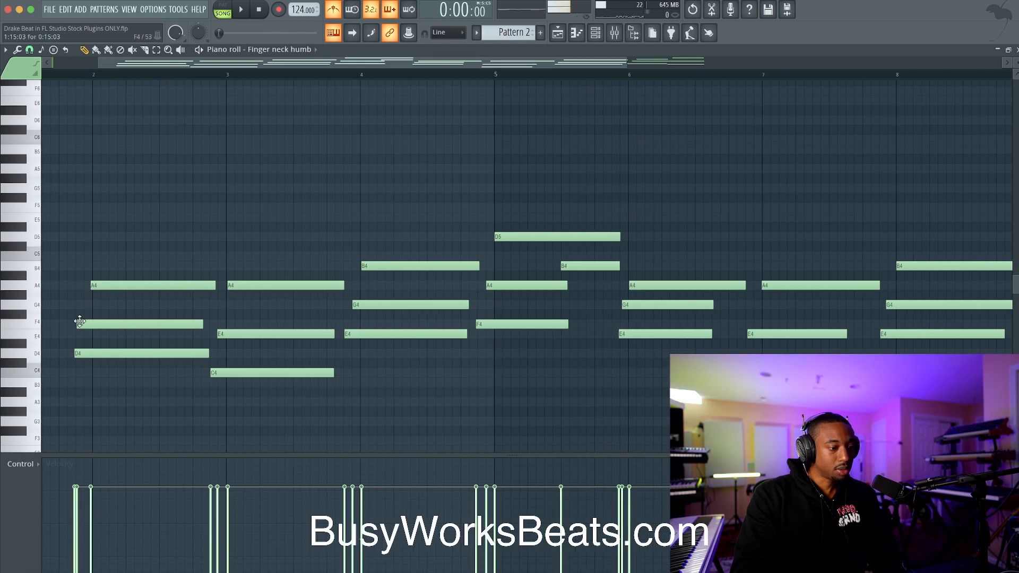
pyautogui.click(32, 51)
pyautogui.click(137, 192)
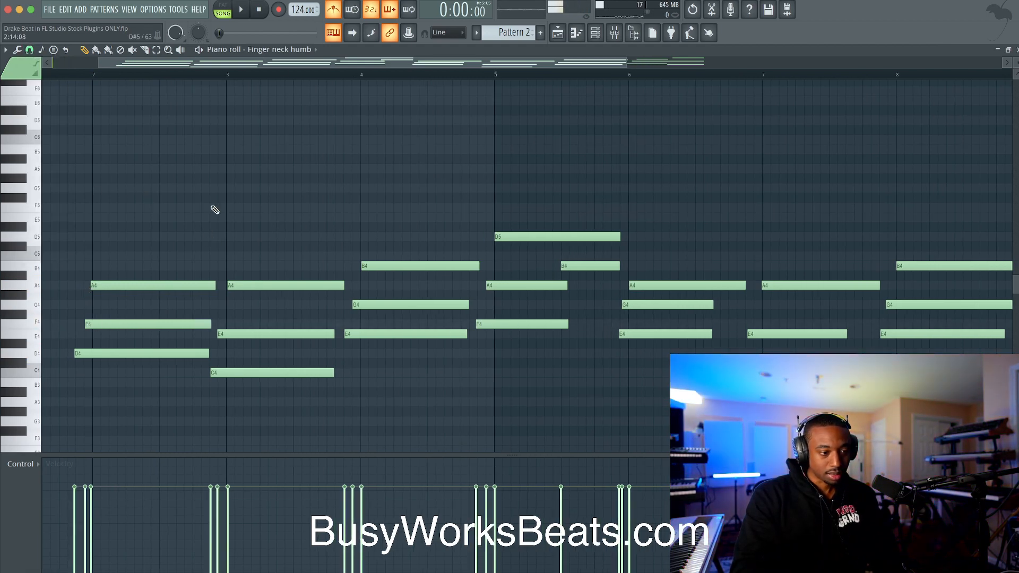
# Play the melody and move the E4 note just before bar 6 slightly earlier, ahead of the G4 note.
pyautogui.press('space')
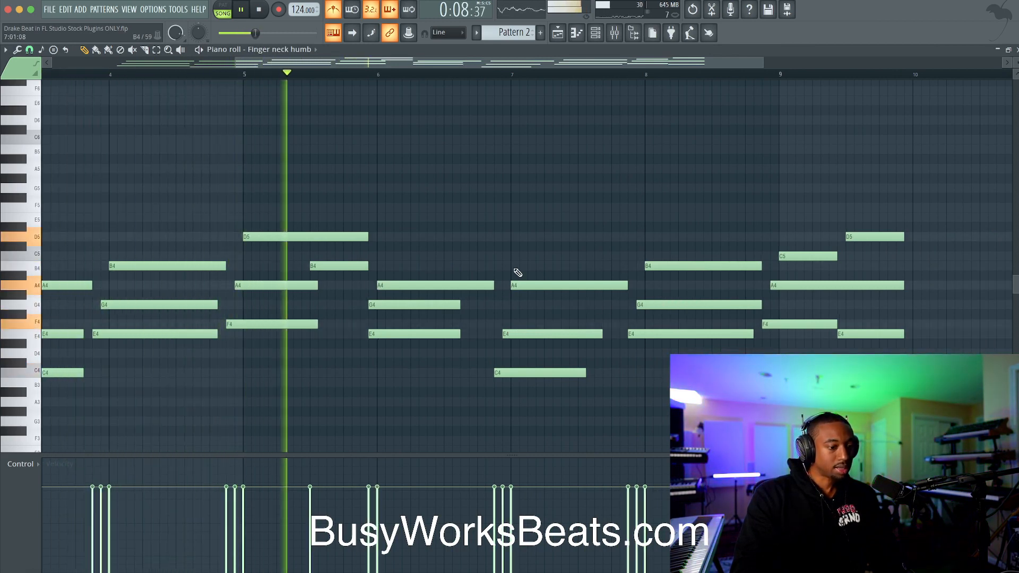
pyautogui.press('space')
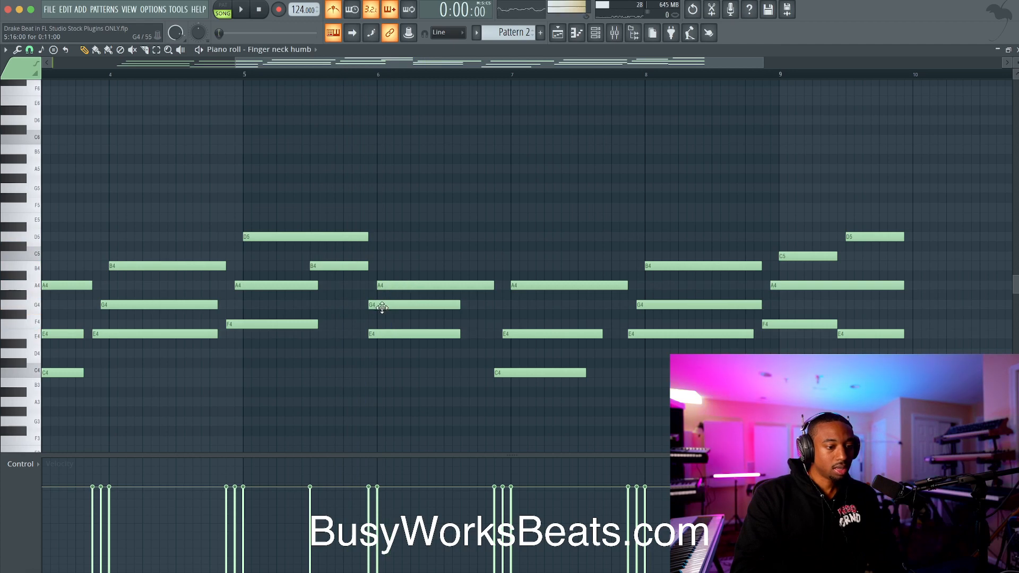
pyautogui.moveTo(384, 334); pyautogui.dragTo(377, 334)
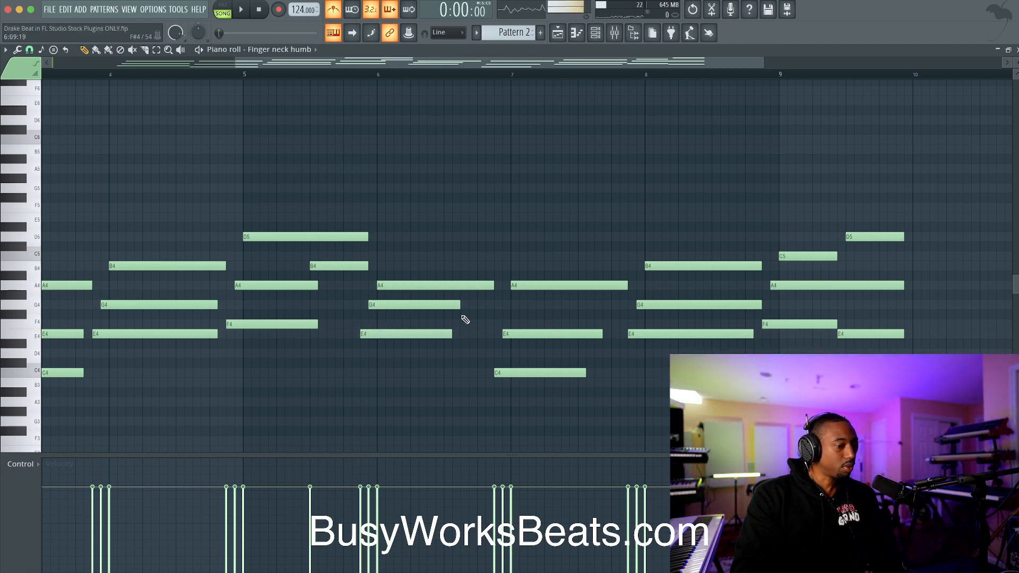
# Audition the melody from bar 6 without the metronome, and close the piano roll.
pyautogui.click(387, 76)
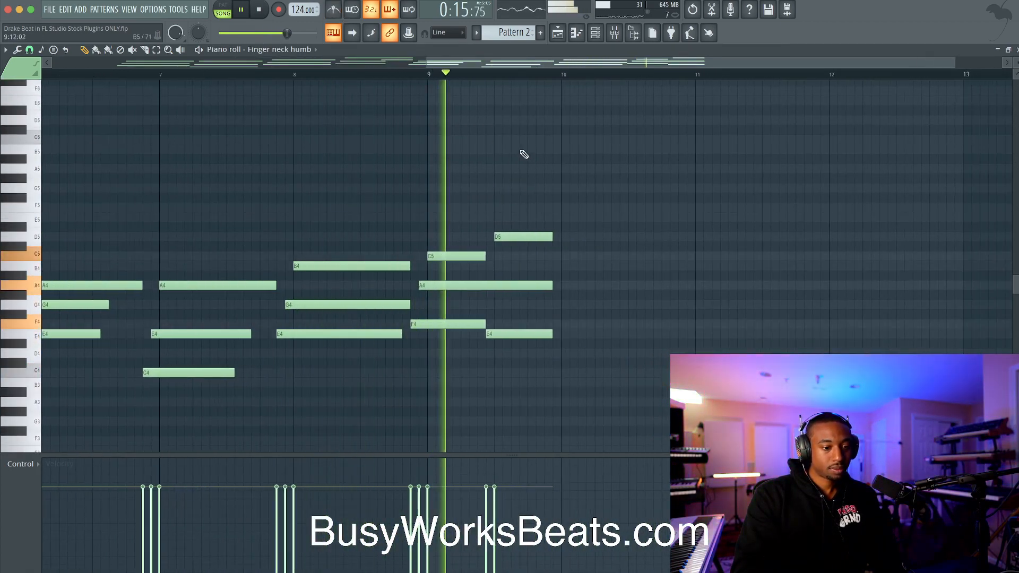
pyautogui.press('space')
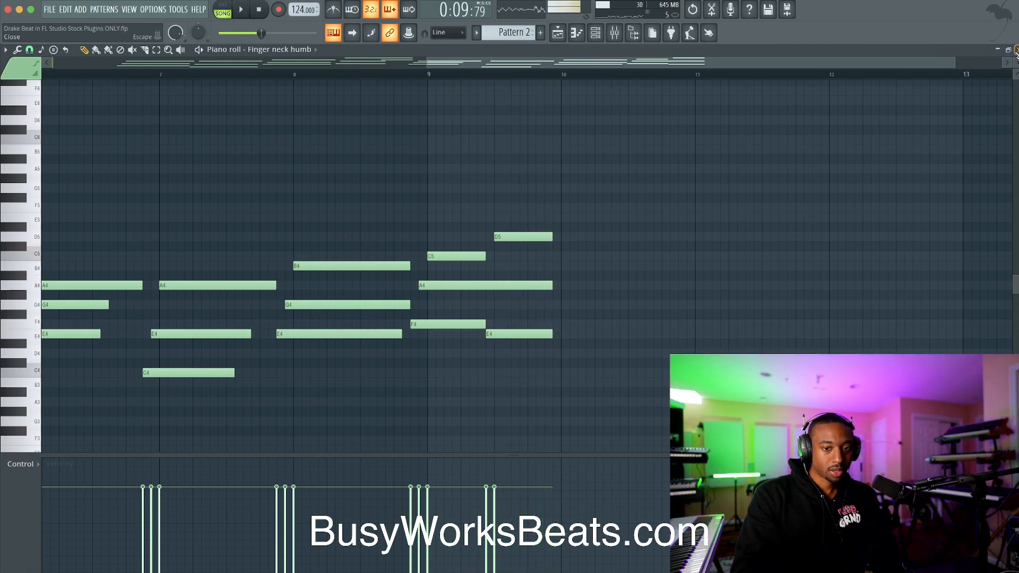
pyautogui.click(1015, 49)
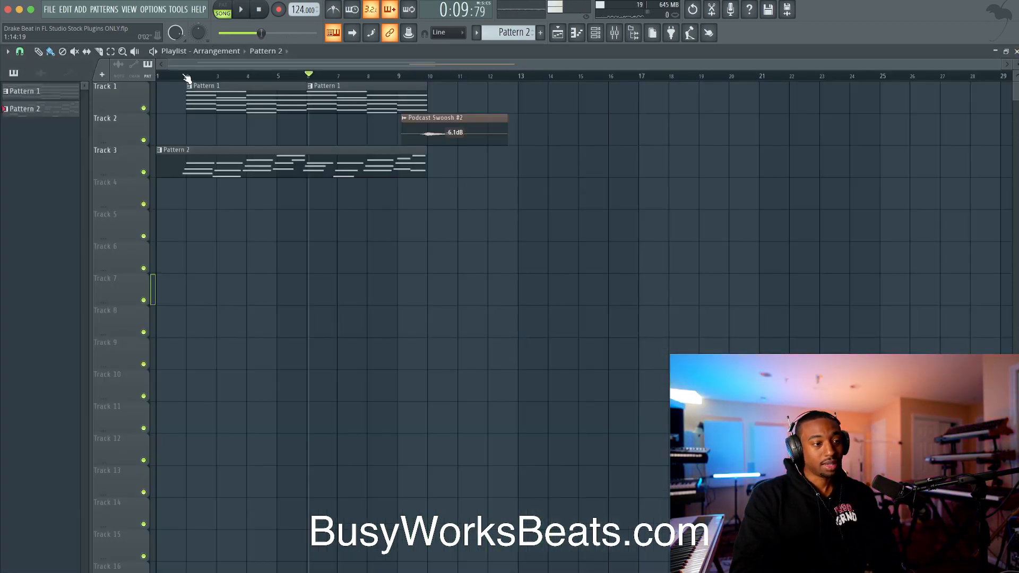
# Show the channel rack and add an empty Pattern 3, keeping its default name.
pyautogui.click(595, 32)
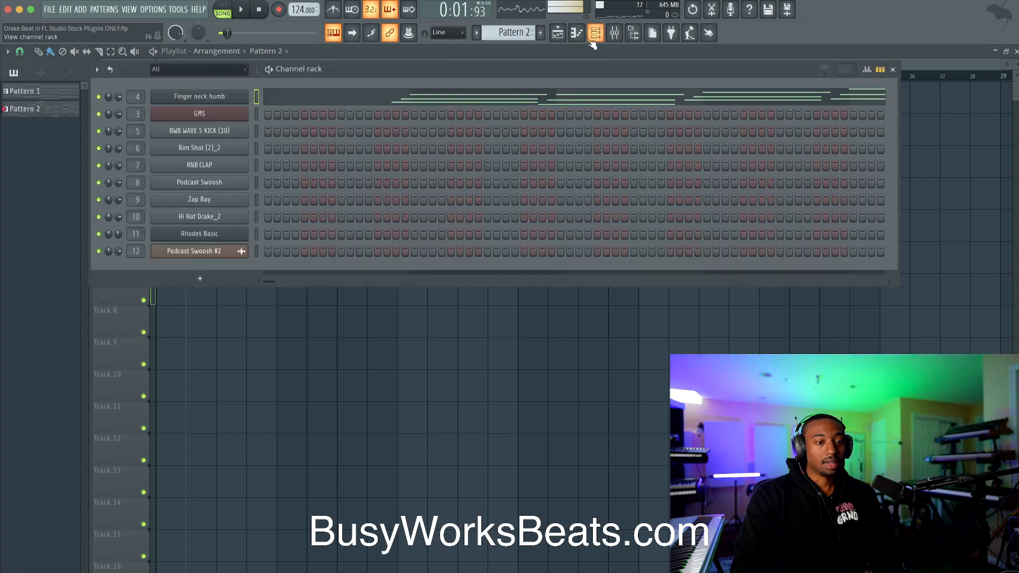
pyautogui.click(525, 33)
pyautogui.click(581, 38)
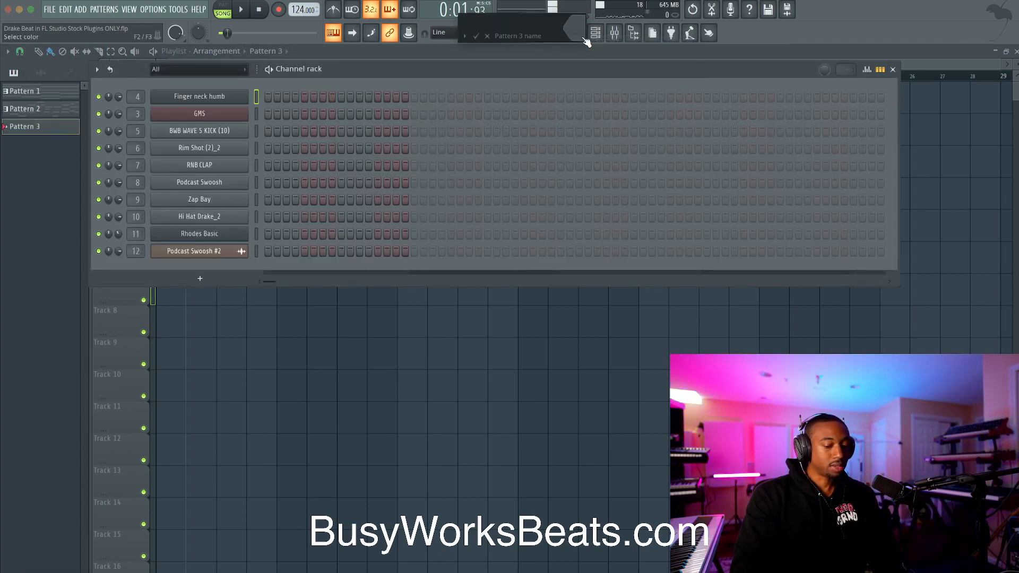
pyautogui.press('Return')
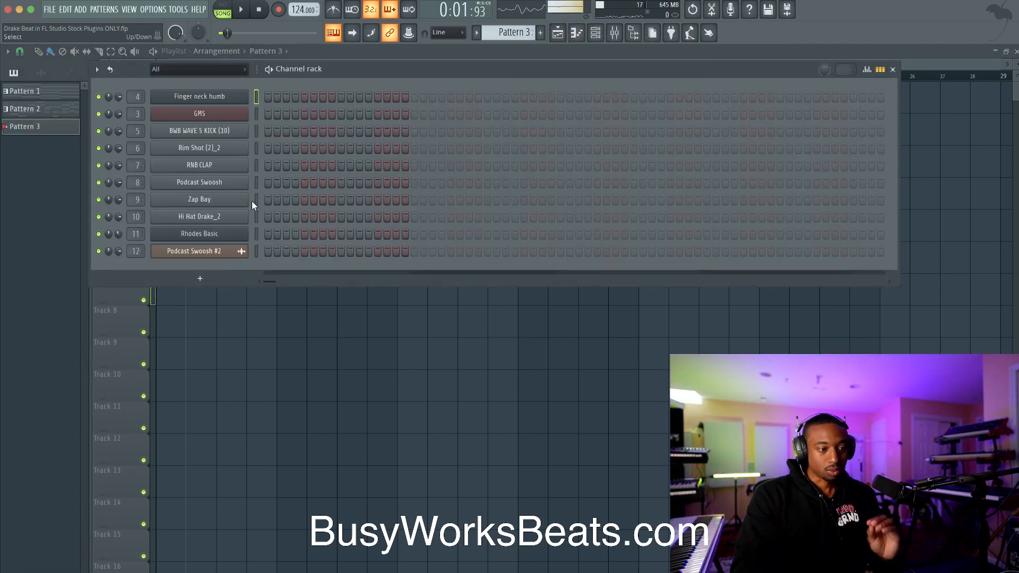
# Extend Pattern 3 to four bars and fill the Hi Hat Drake_2 channel on every 2 steps.
pyautogui.click(256, 217)
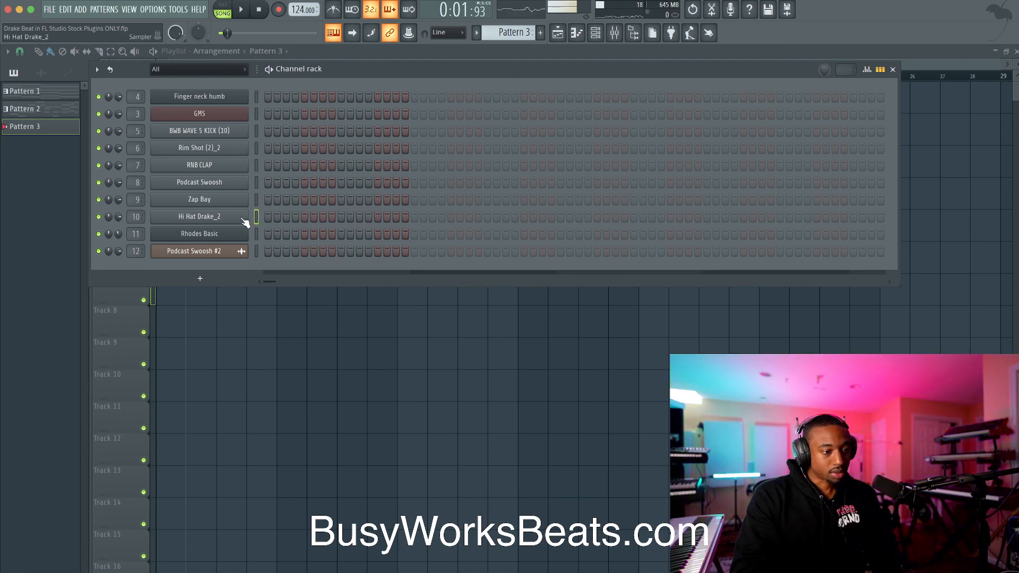
pyautogui.click(808, 217)
pyautogui.rightClick(232, 218)
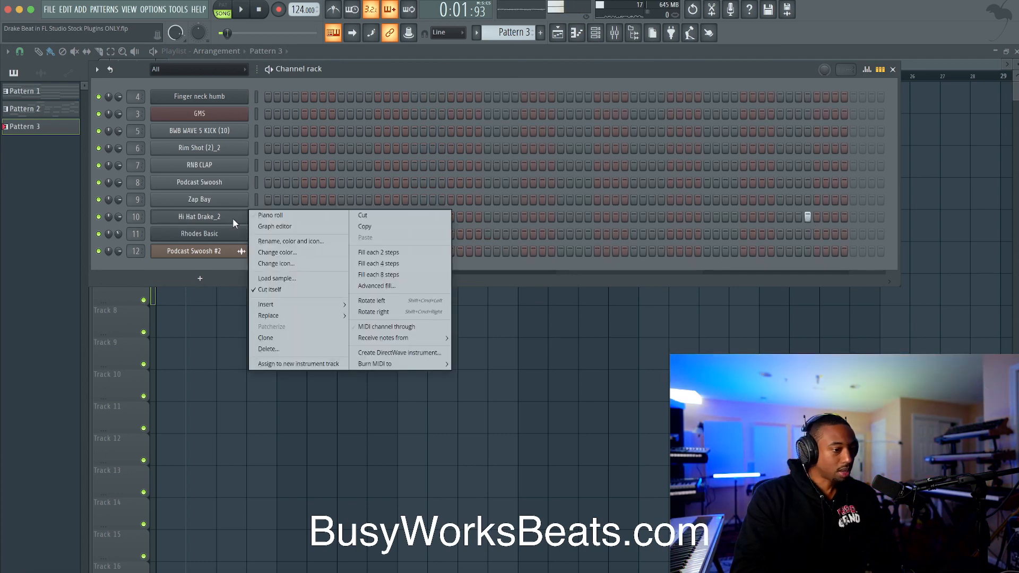
pyautogui.click(394, 254)
# Place two consecutive Pattern 3 clips on Track 4 from bar 2 to bar 10, and save the project.
pyautogui.press('F6')
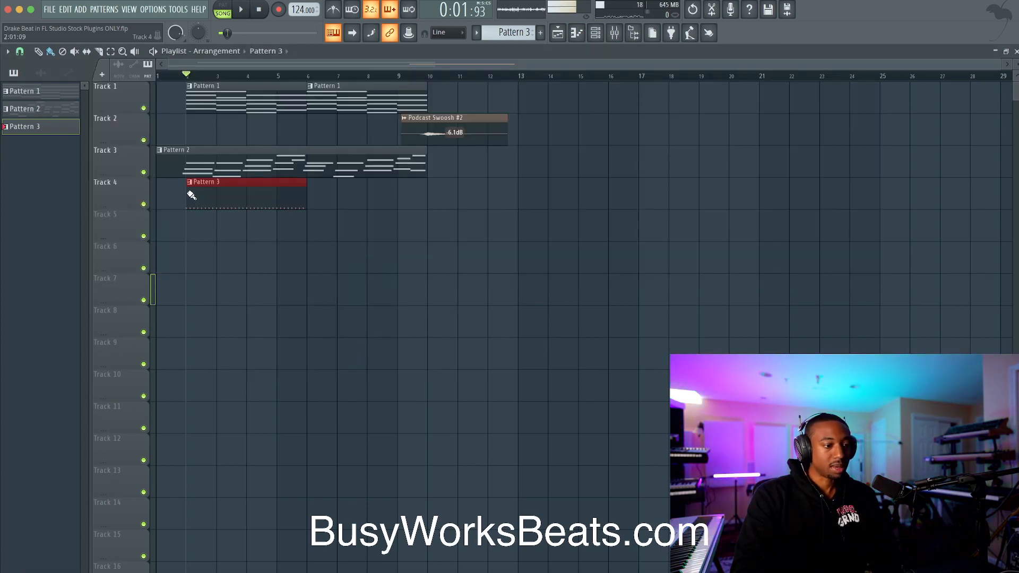
pyautogui.moveTo(191, 196); pyautogui.dragTo(488, 196)
pyautogui.rightClick(465, 200)
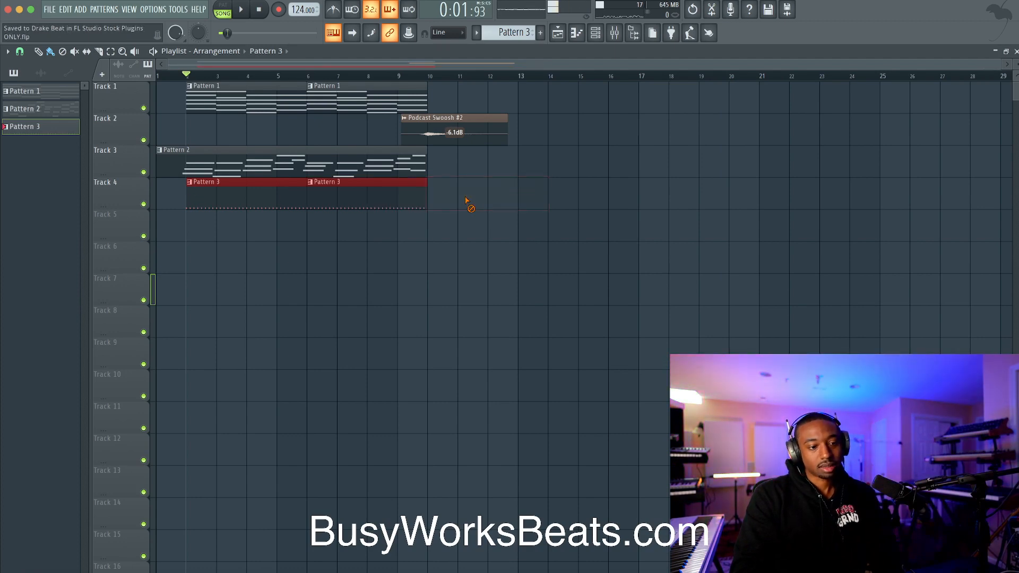
# Lower the Hi Hat Drake_2 channel volume to 42% while playing the beat from bar 2.
pyautogui.press('space')
pyautogui.press('space')
pyautogui.press('F6')
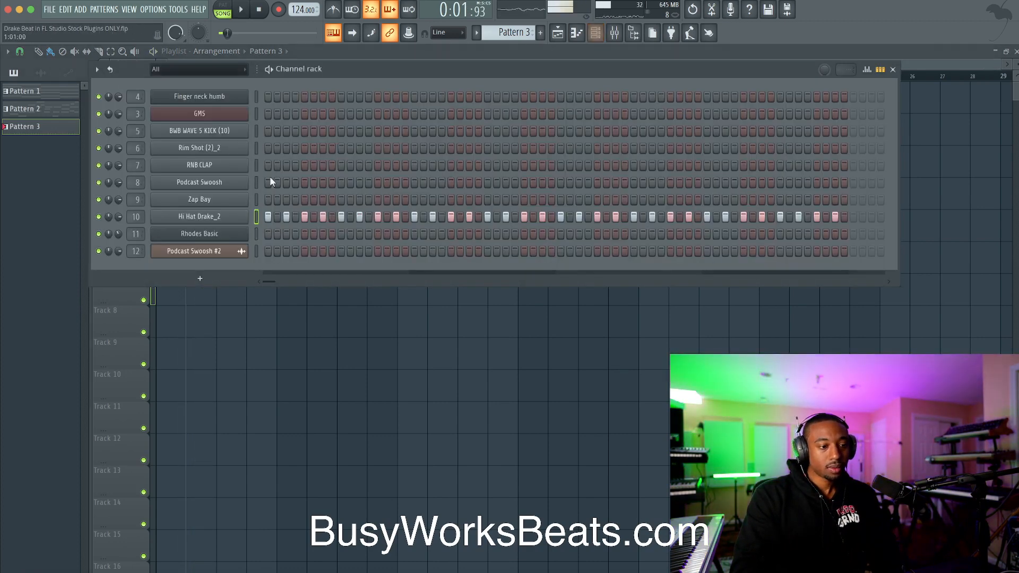
pyautogui.moveTo(119, 216); pyautogui.dragTo(119, 250)
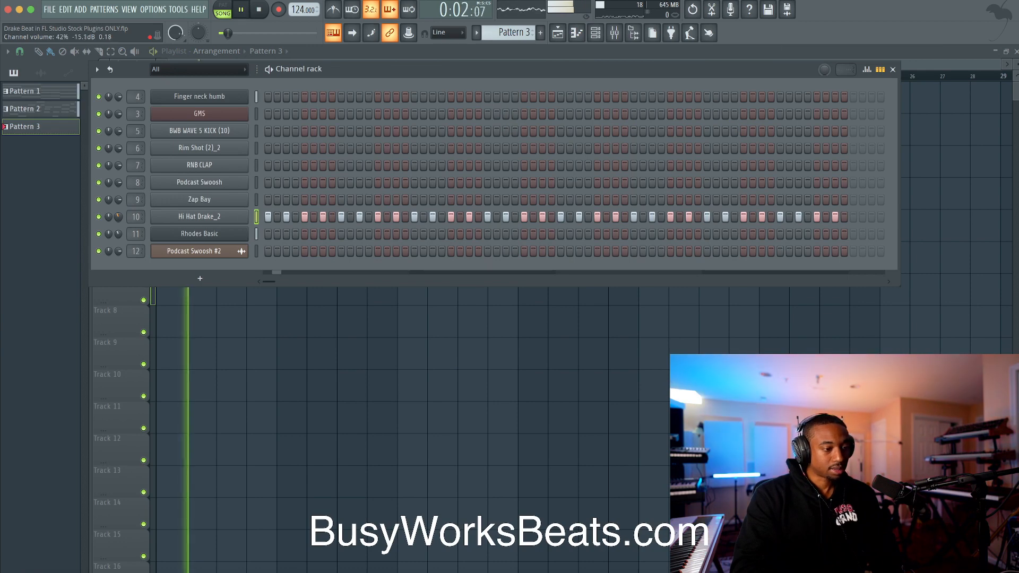
pyautogui.press('F6')
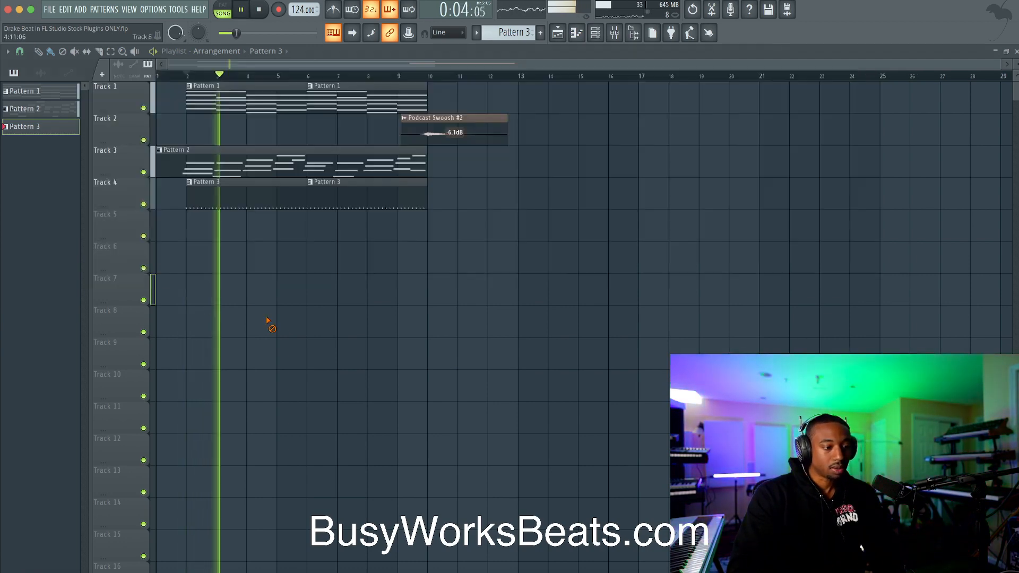
pyautogui.click(596, 33)
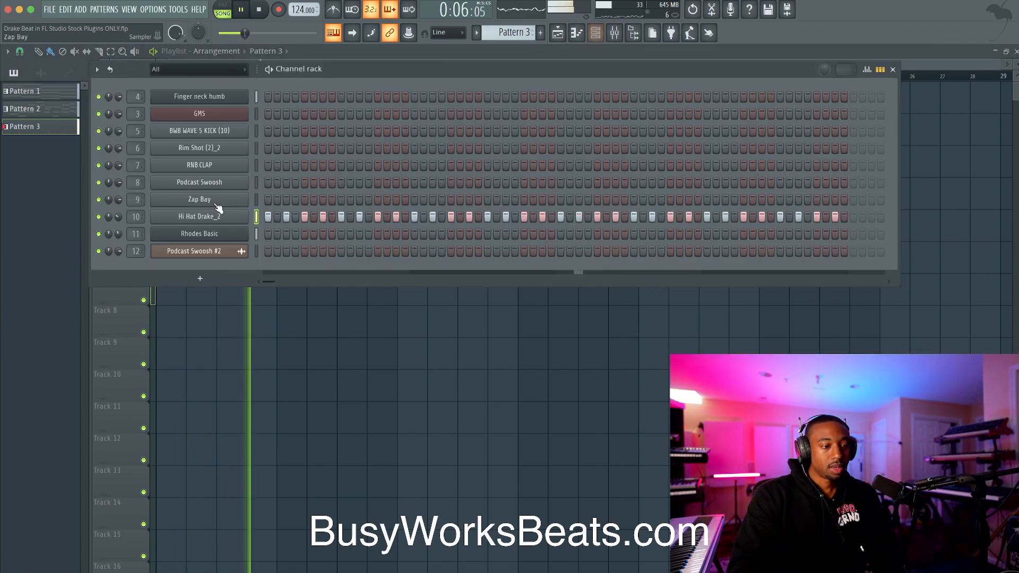
# Lower the Hi Hat Drake_2 channel volume a little further during playback, close the channel rack and stop playing.
pyautogui.moveTo(118, 216); pyautogui.dragTo(118, 233)
pyautogui.press('F6')
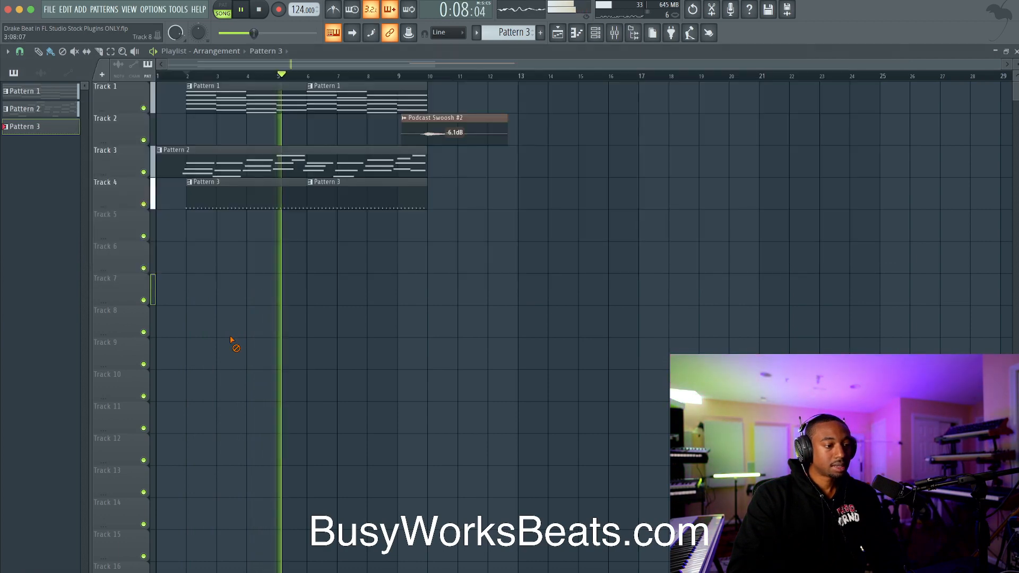
pyautogui.moveTo(304, 171); pyautogui.dragTo(291, 112)
pyautogui.press('space')
# Duplicate and merge the guitar melody clip on Track 3 twice, making one continuous clip from bar 1 to bar 34.
pyautogui.keyDown('ctrl'); pyautogui.click(229, 128); pyautogui.keyUp('ctrl')
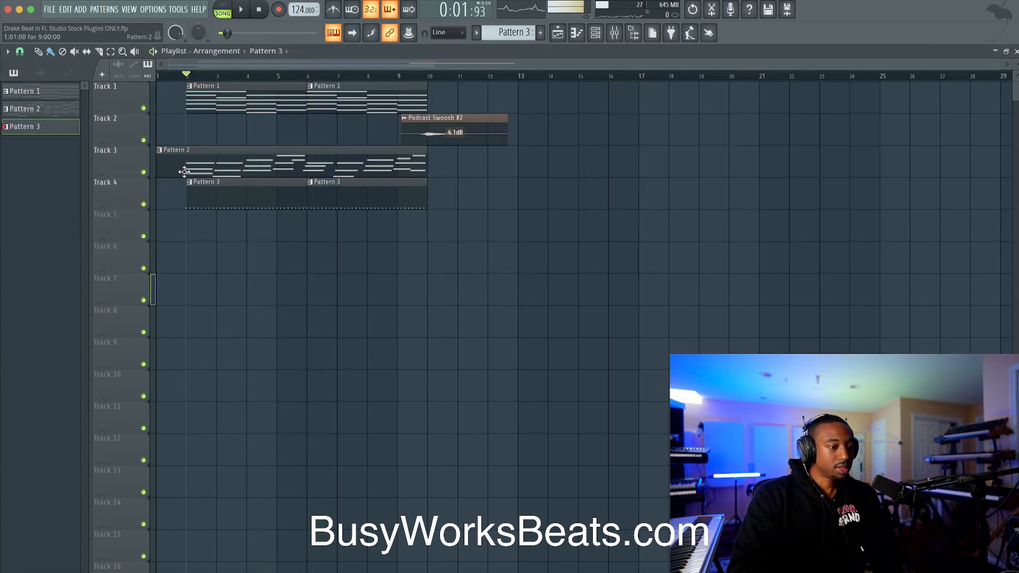
pyautogui.moveTo(364, 155); pyautogui.dragTo(362, 154)
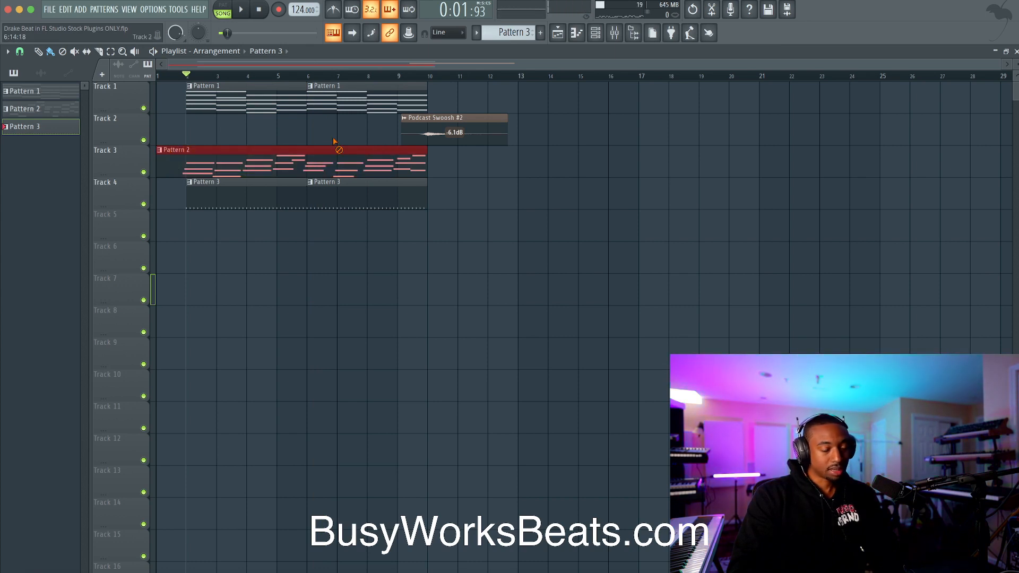
pyautogui.keyDown('ctrl'); pyautogui.click(334, 140); pyautogui.keyUp('ctrl')
pyautogui.moveTo(253, 163); pyautogui.dragTo(357, 163)
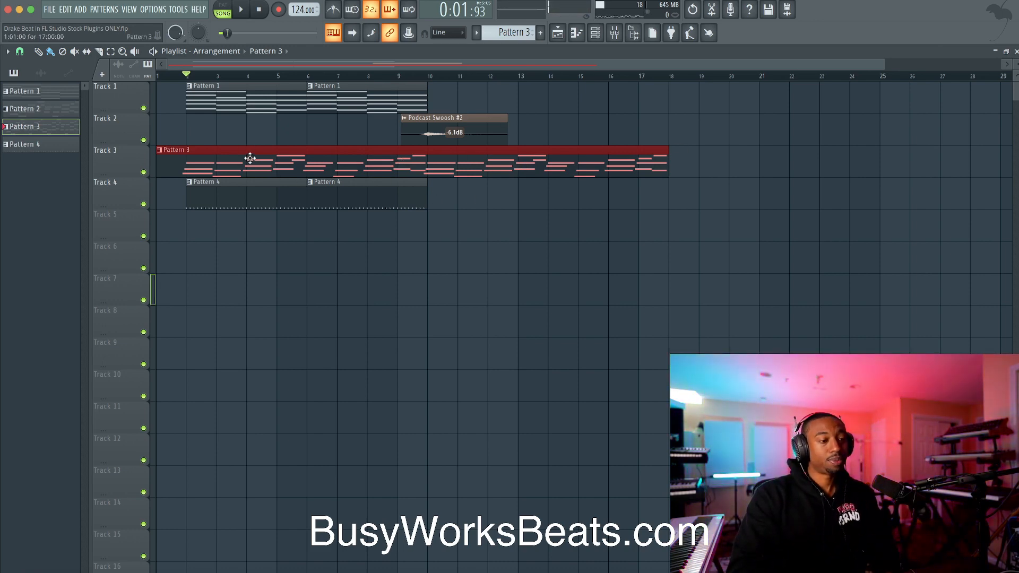
pyautogui.moveTo(250, 158); pyautogui.dragTo(724, 158)
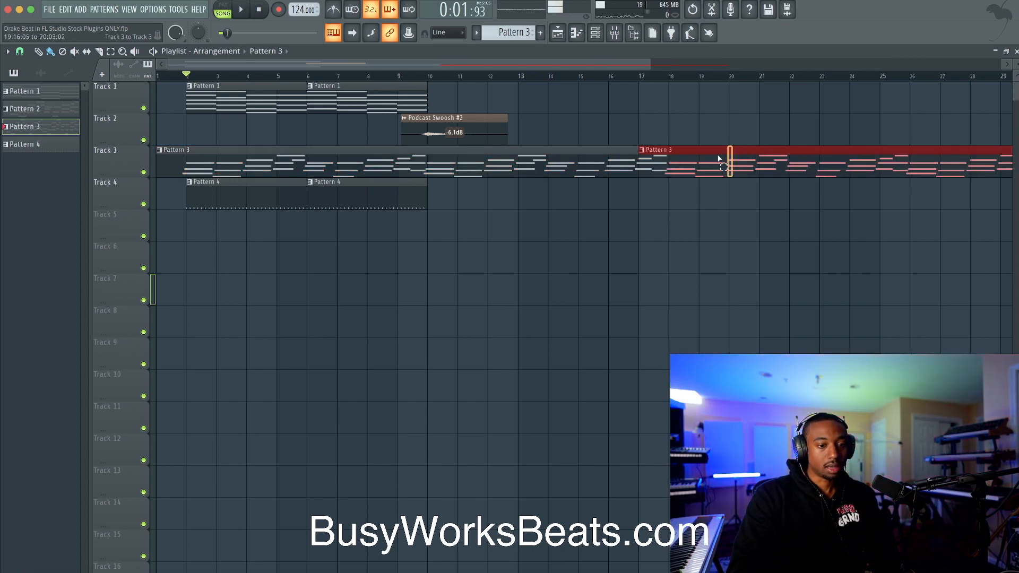
pyautogui.click(618, 160)
# Duplicate the two Pattern 1 chord clips on Track 1 three times so they run to bar 34.
pyautogui.scroll(-2, 621, 160)
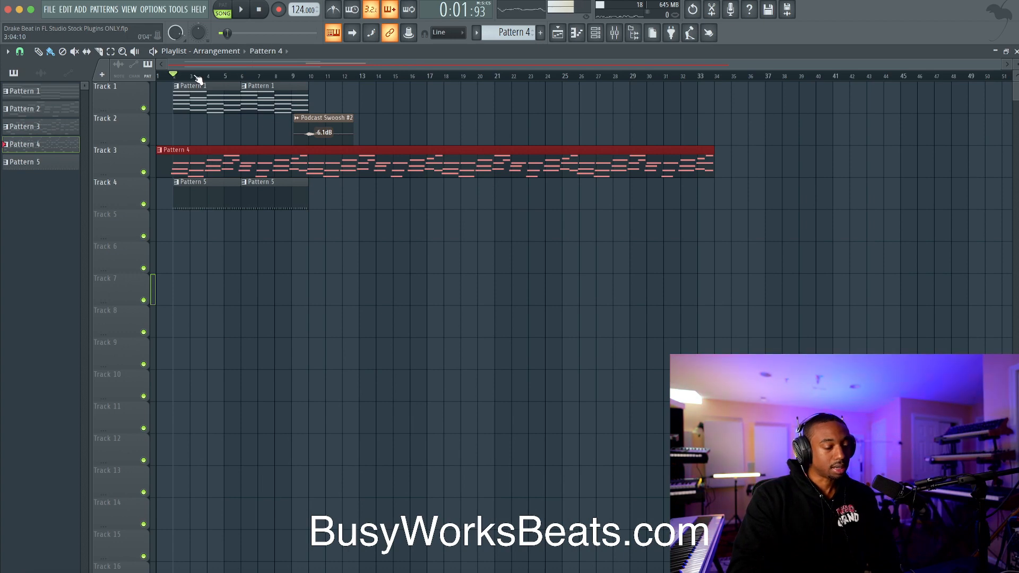
pyautogui.moveTo(323, 118); pyautogui.dragTo(170, 84)
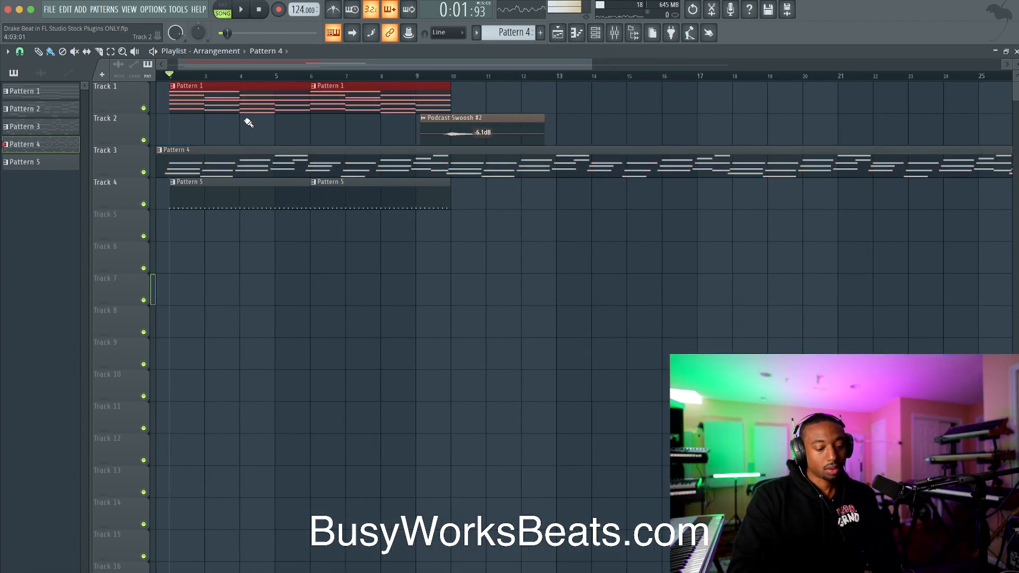
pyautogui.press('super+b')
pyautogui.press('super+b')
pyautogui.press('super+b')
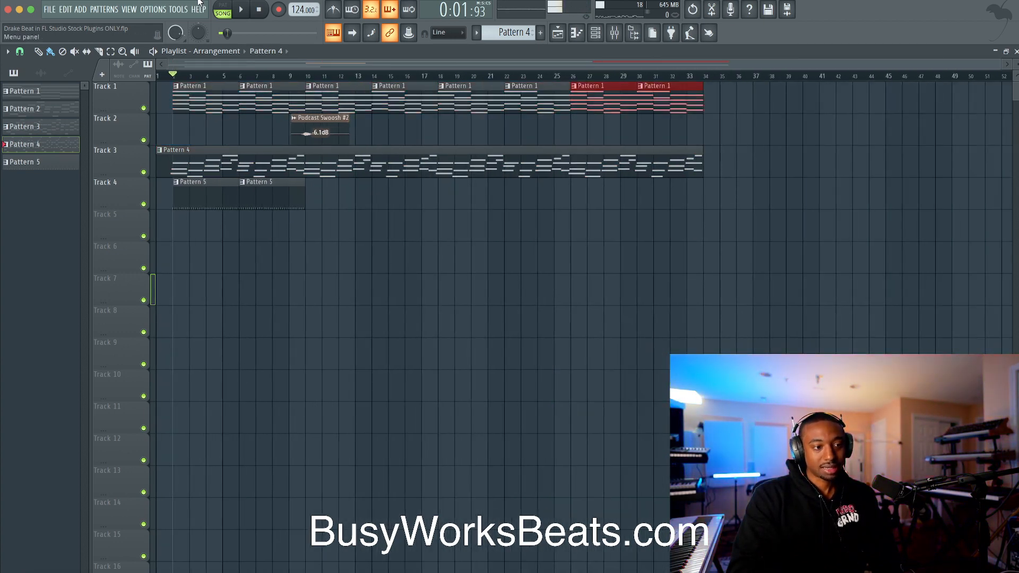
# Play the arrangement and duplicate the two Pattern 5 hi-hat clips on Track 4 three times, up to bar 34.
pyautogui.click(241, 10)
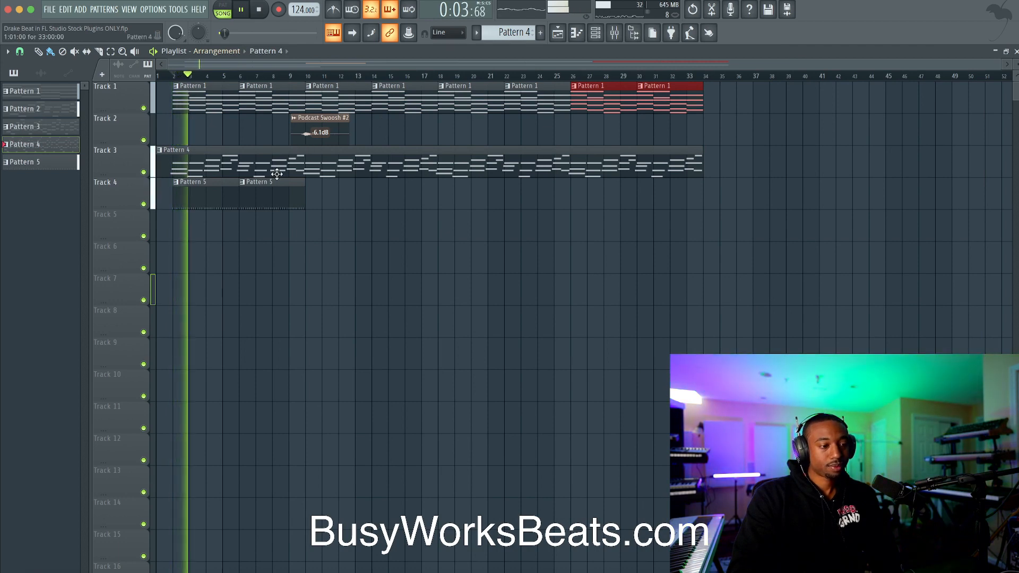
pyautogui.moveTo(309, 191); pyautogui.dragTo(200, 194)
pyautogui.press('super+b')
pyautogui.press('super+b')
pyautogui.press('super+b')
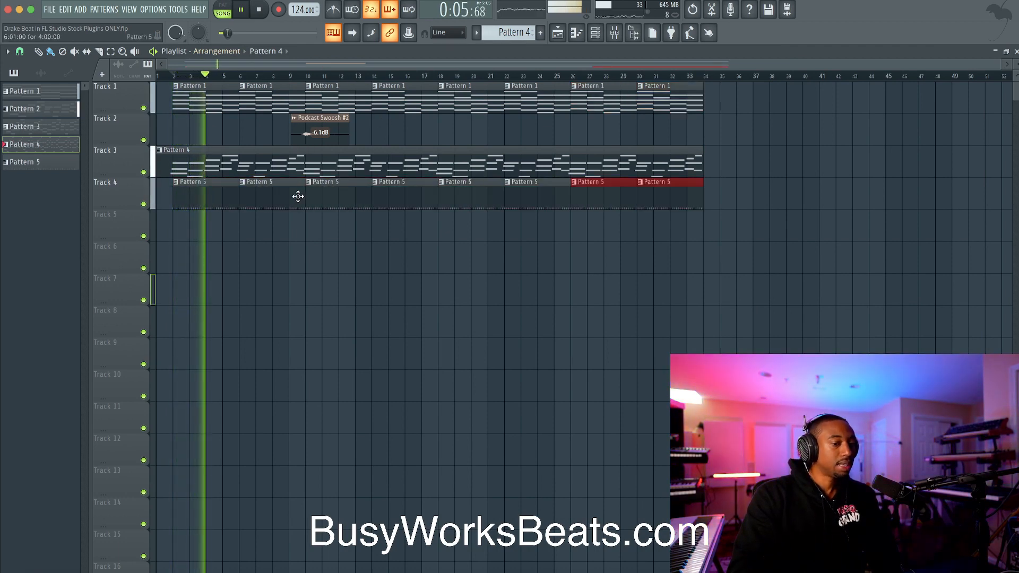
pyautogui.click(365, 308)
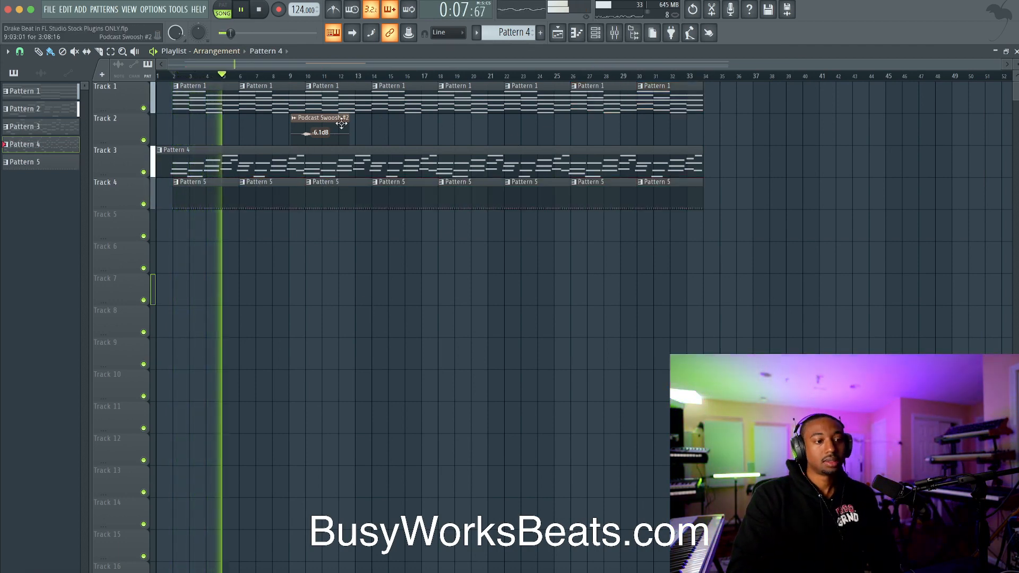
pyautogui.moveTo(321, 133); pyautogui.dragTo(320, 135)
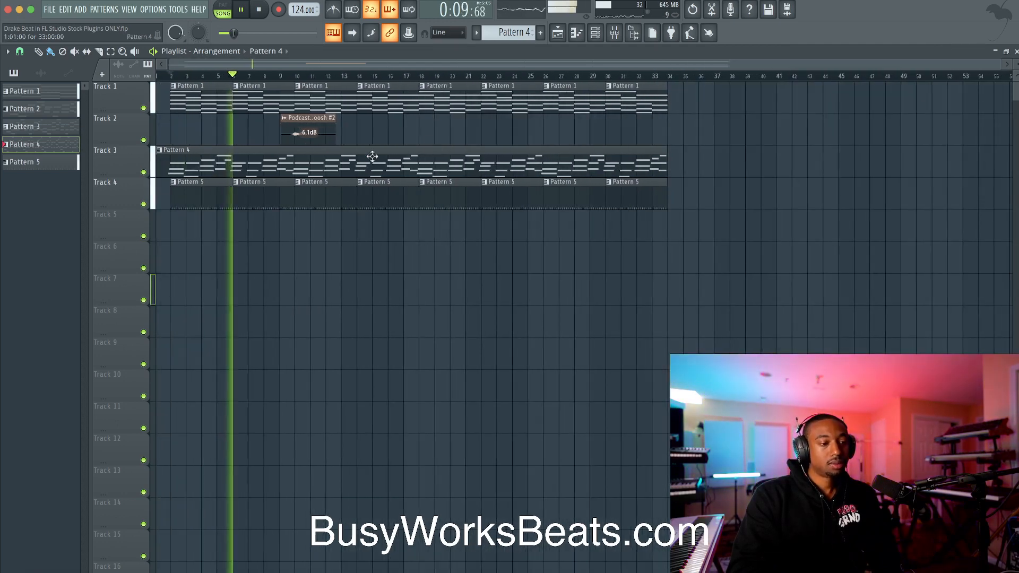
# Add an empty Pattern 6 with its default name, stop playback and return to the playlist.
pyautogui.click(595, 33)
pyautogui.click(515, 32)
pyautogui.click(610, 38)
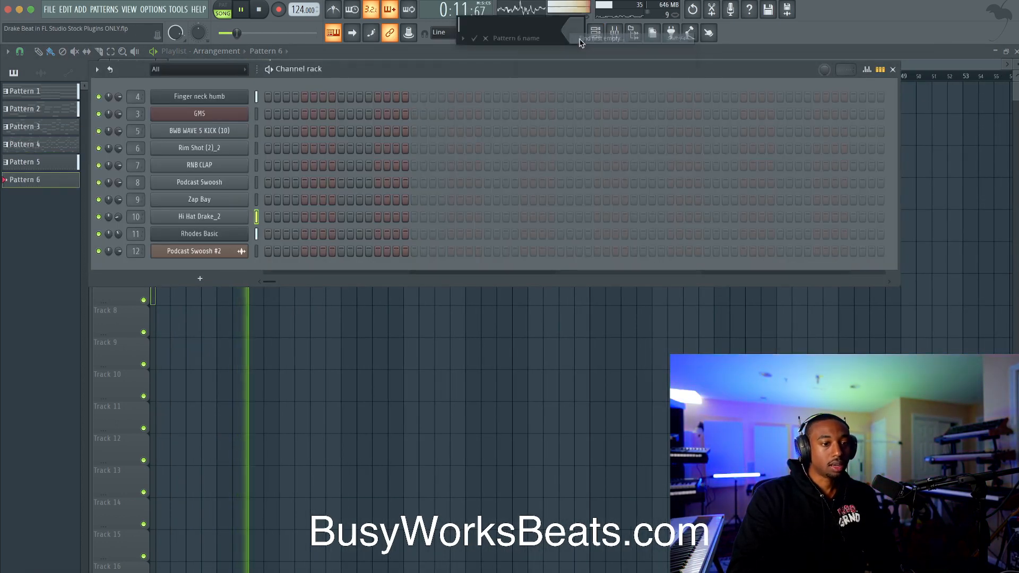
pyautogui.press('space')
pyautogui.click(523, 32)
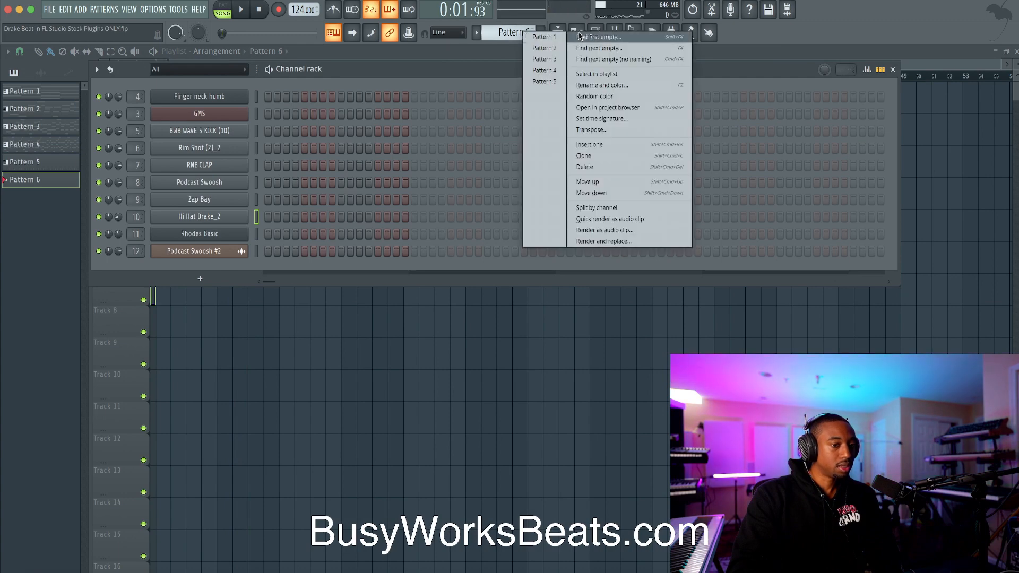
pyautogui.click(589, 33)
pyautogui.press('F6')
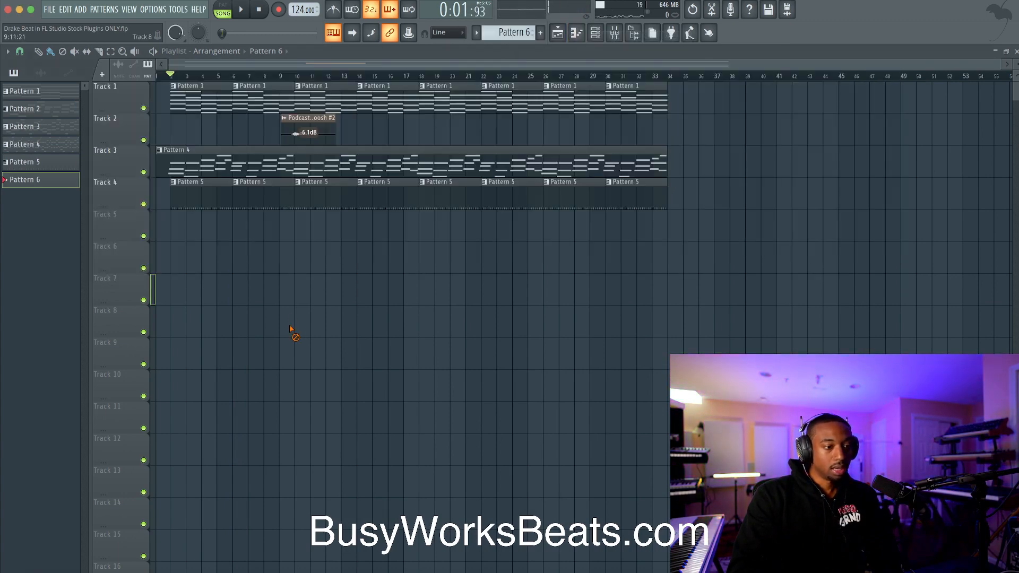
# Place a Pattern 6 clip on Track 5 at bar 10 and stretch it to three bars.
pyautogui.scroll(3, 302, 226)
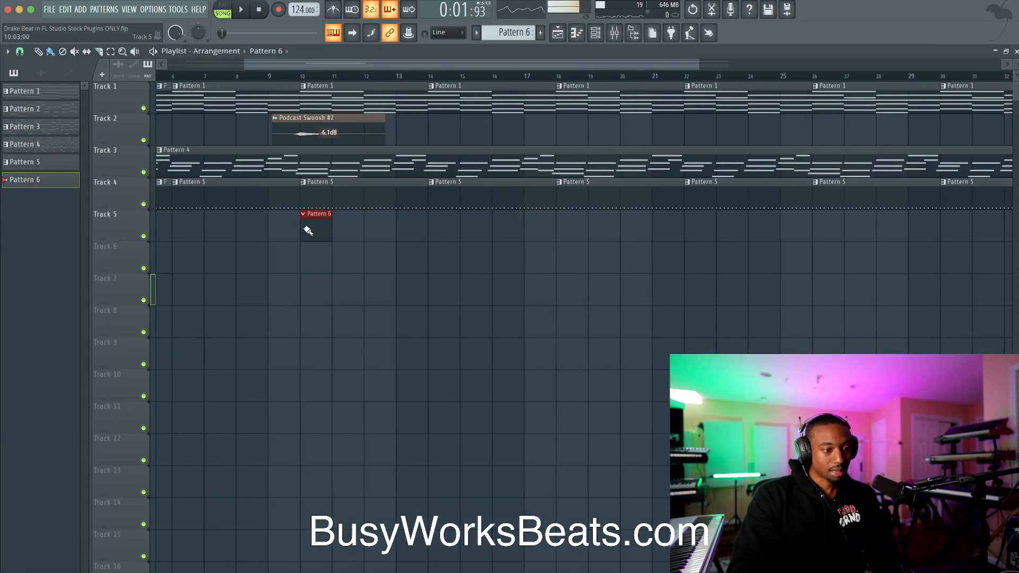
pyautogui.moveTo(327, 228); pyautogui.dragTo(382, 228)
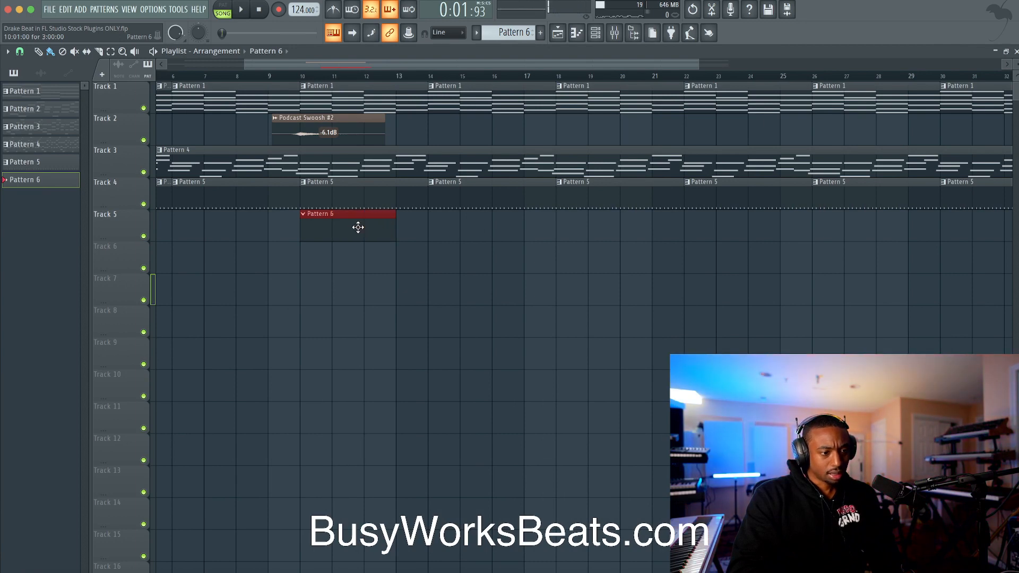
pyautogui.hscroll(-5, 315, 224)
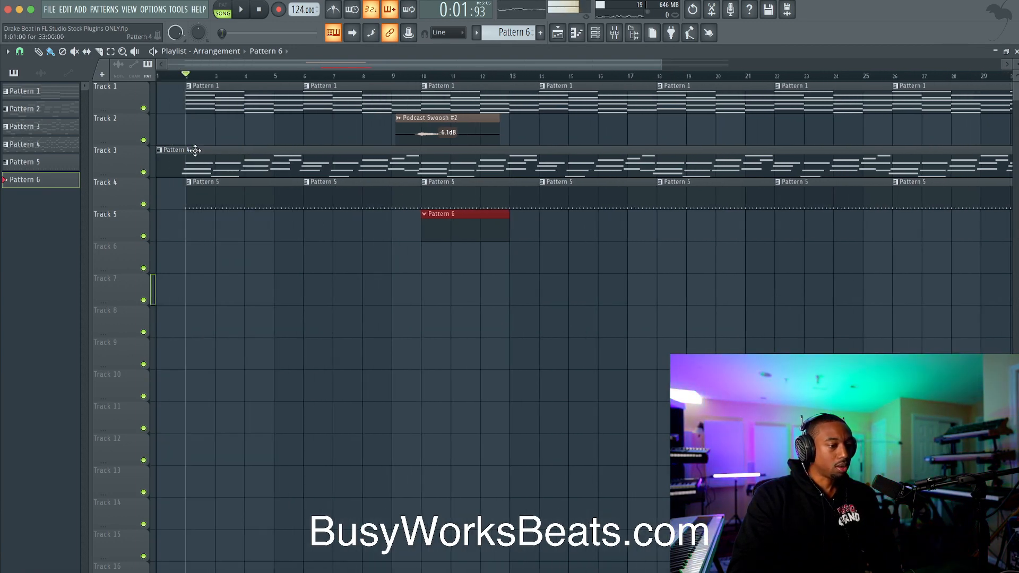
# Trim the leading bar from the Track 3 melody clip, shift all clips one bar earlier and briefly play from bar 1.
pyautogui.moveTo(158, 163); pyautogui.dragTo(111, 158)
pyautogui.hotkey('ctrl', 'a')
pyautogui.hotkey('ctrl', 'd')
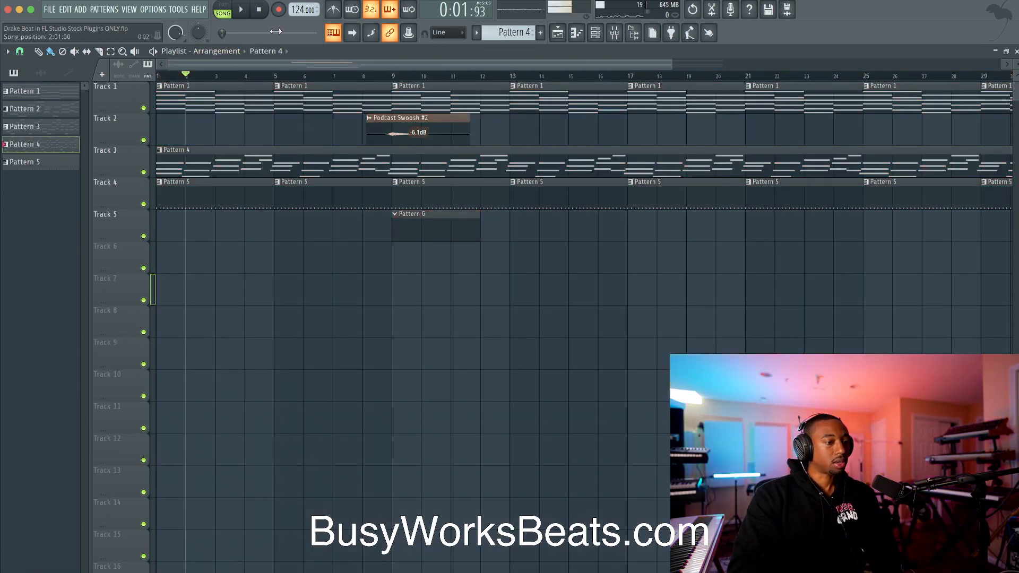
pyautogui.press('space')
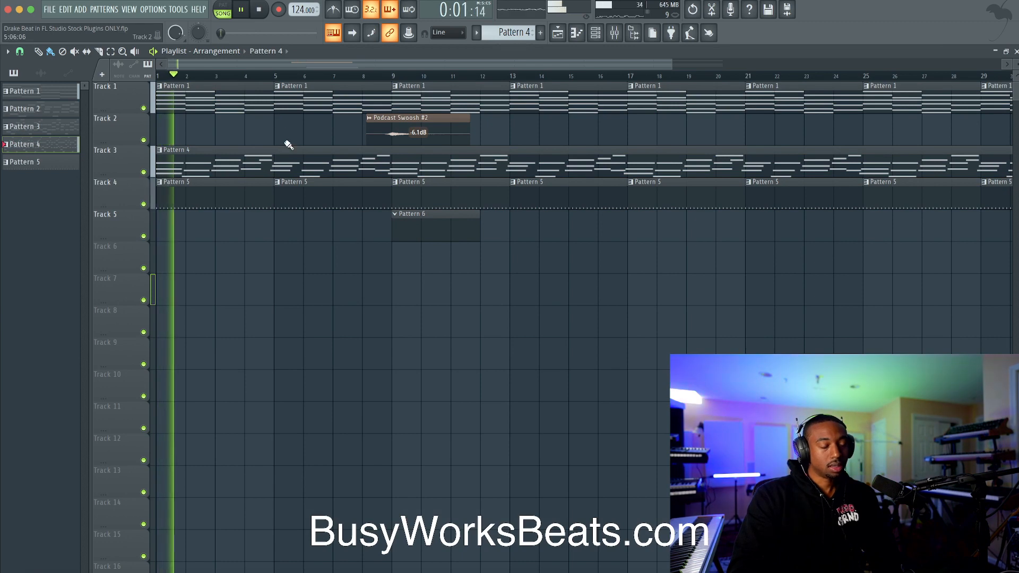
pyautogui.press('space')
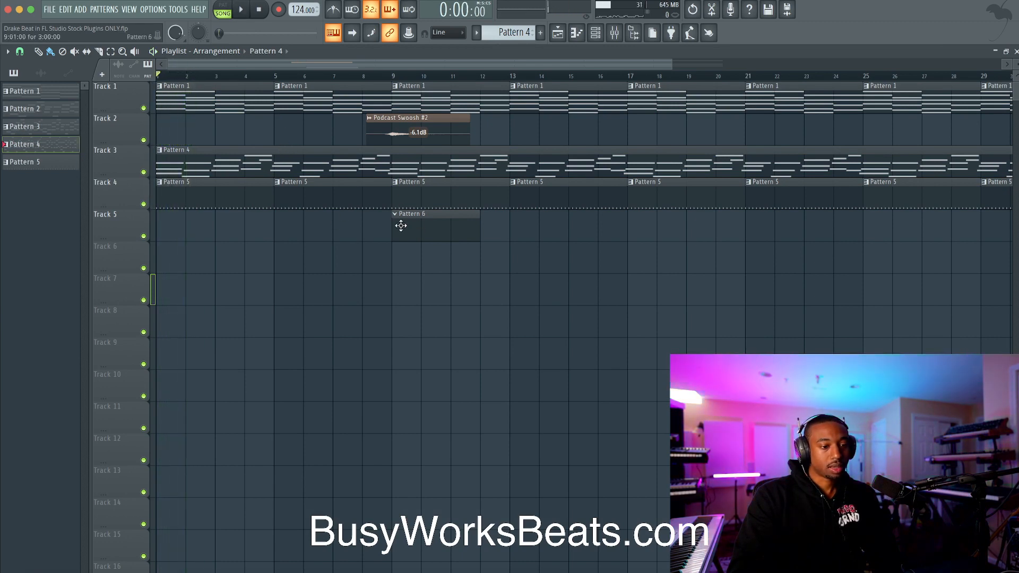
# Set the playback position to bar 9 and lengthen the Pattern 6 clip on Track 5 to four bars.
pyautogui.click(391, 77)
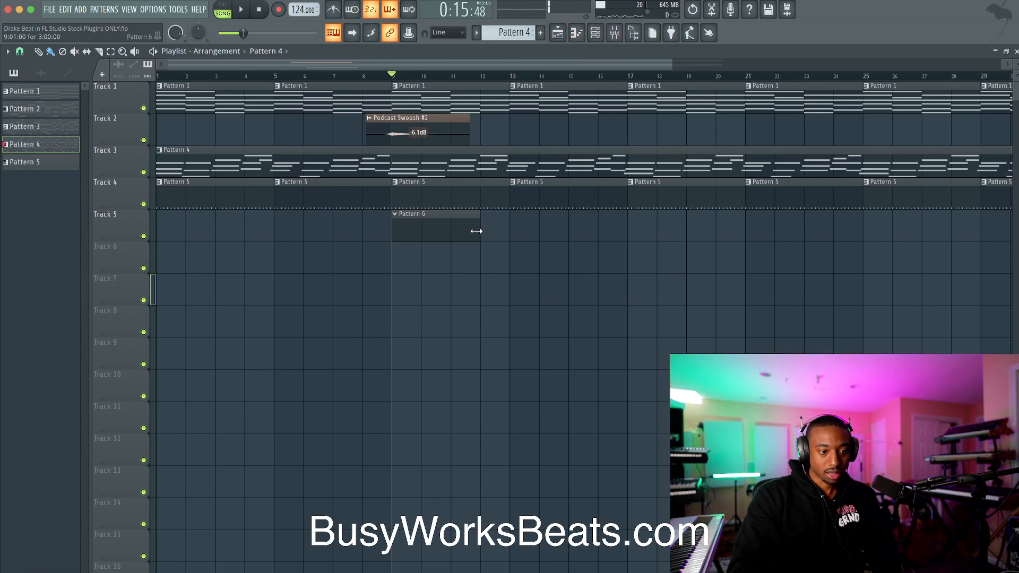
pyautogui.doubleClick(450, 223)
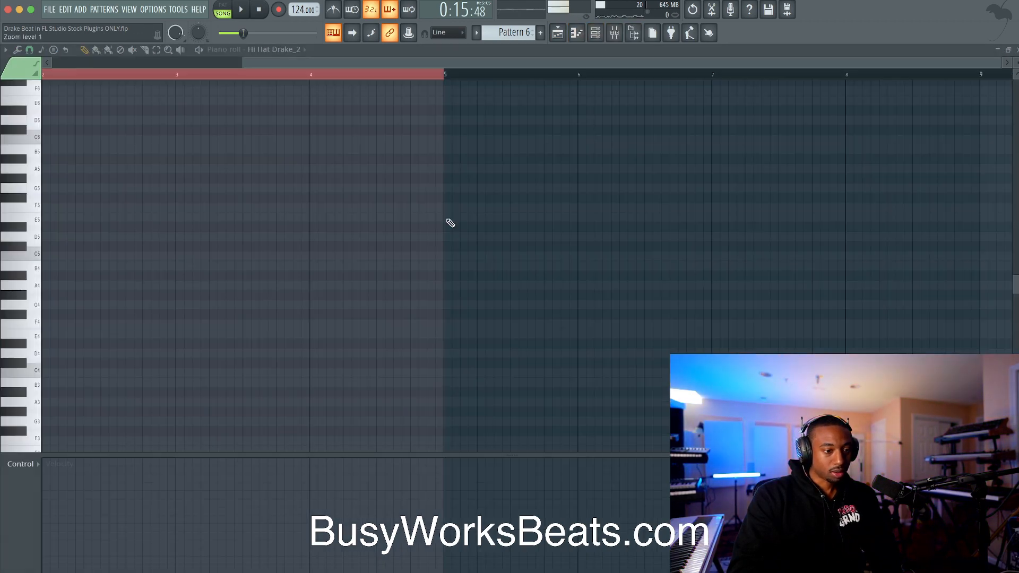
pyautogui.click(1015, 50)
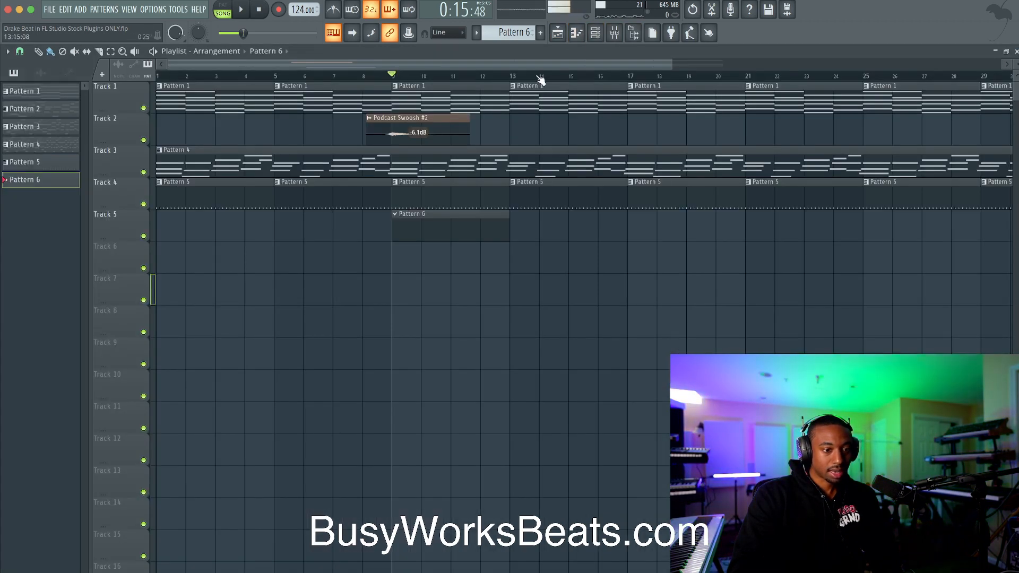
# Add RNB CLAP hits on steps 9 and 25 of Pattern 6 and listen to them from bar 9.
pyautogui.click(595, 33)
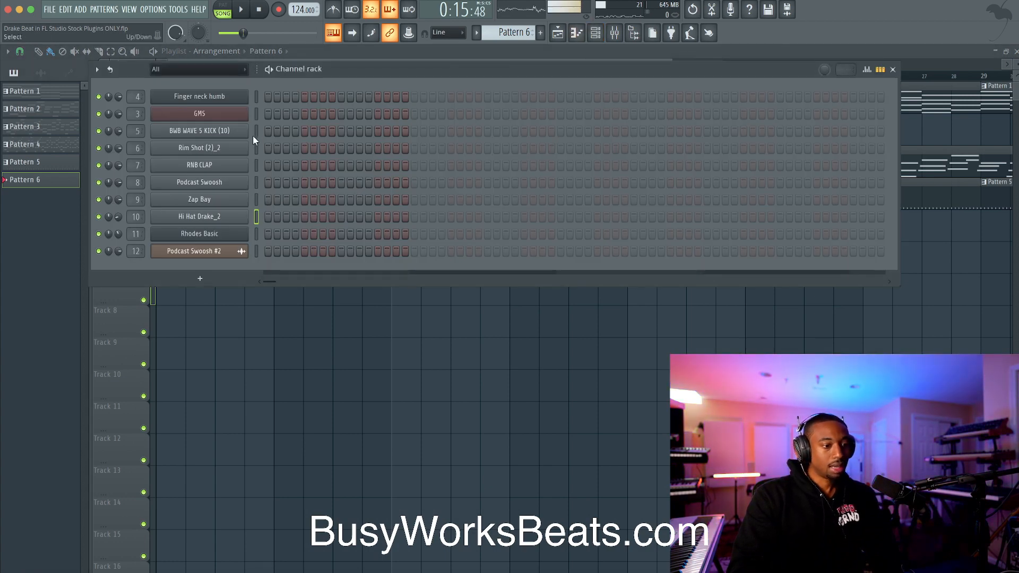
pyautogui.click(341, 165)
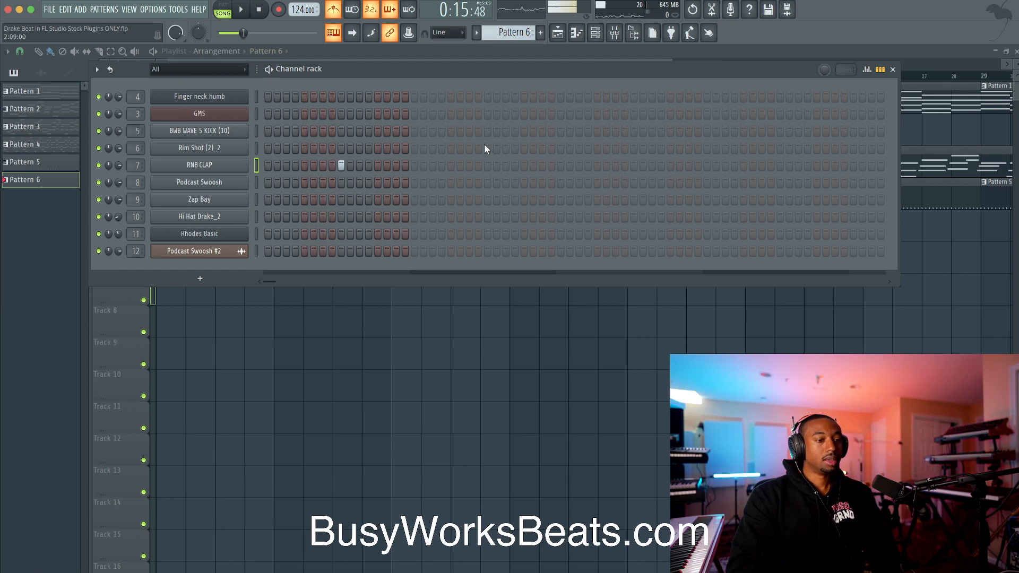
pyautogui.click(489, 165)
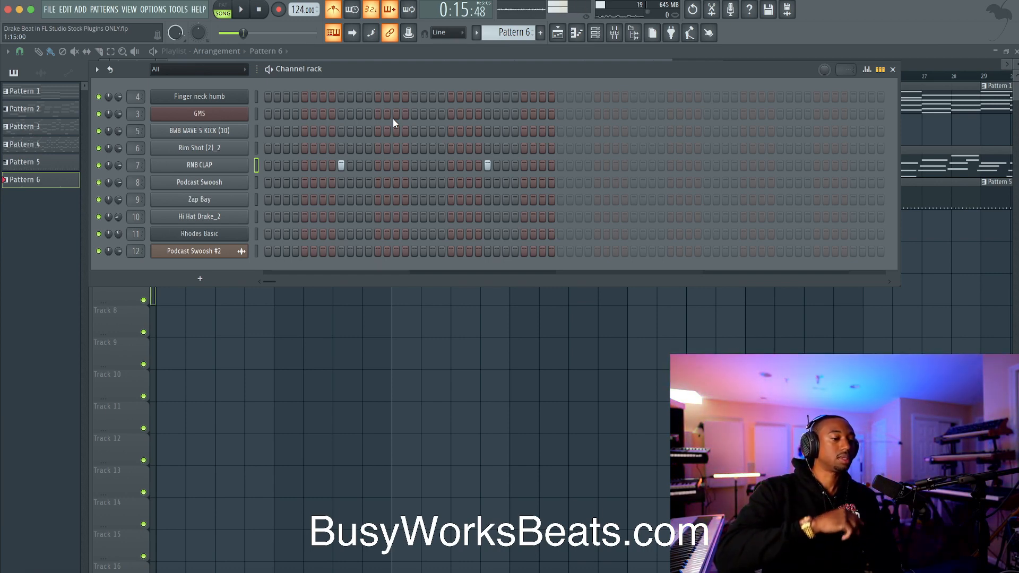
pyautogui.press('space')
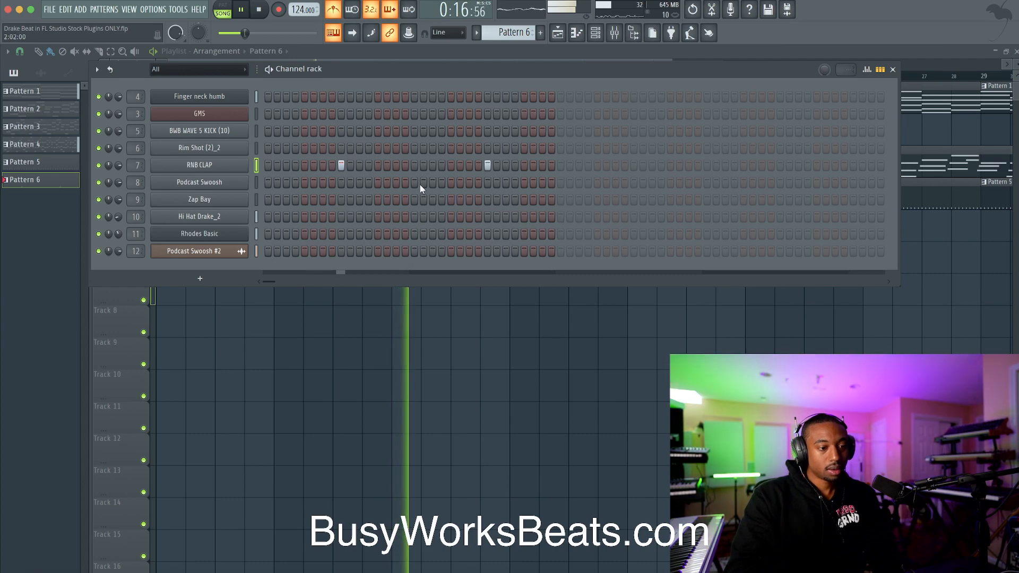
pyautogui.click(497, 325)
pyautogui.press('space')
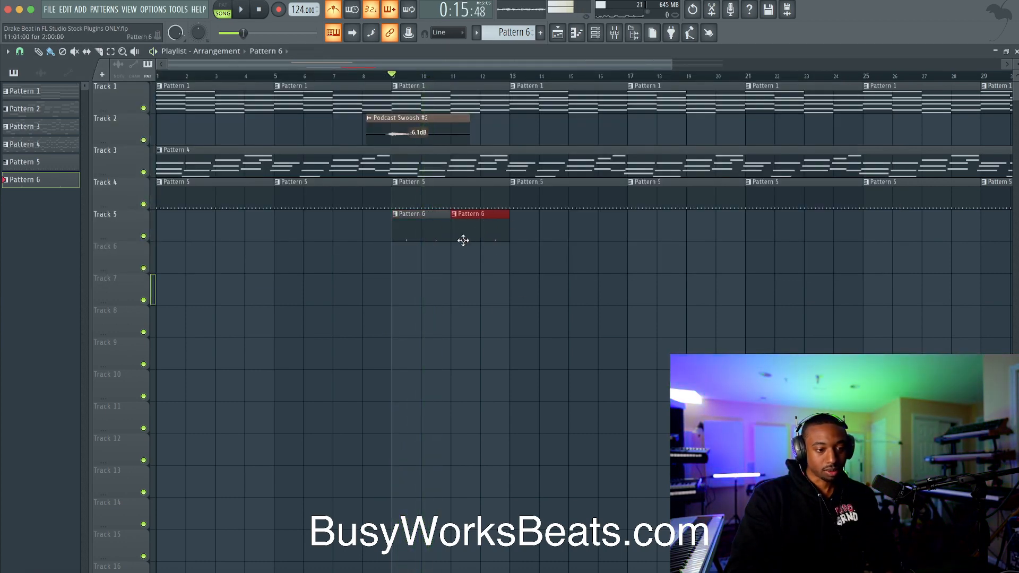
# Repeat the two-bar Pattern 6 clap clip along Track 5 up to bar 33 and listen from bar 9.
pyautogui.hotkey('ctrl', 'b')
pyautogui.hotkey('ctrl', 'b')
pyautogui.hotkey('ctrl', 'b')
pyautogui.hotkey('ctrl', 'b')
pyautogui.hotkey('ctrl', 'b')
pyautogui.hotkey('ctrl', 'b')
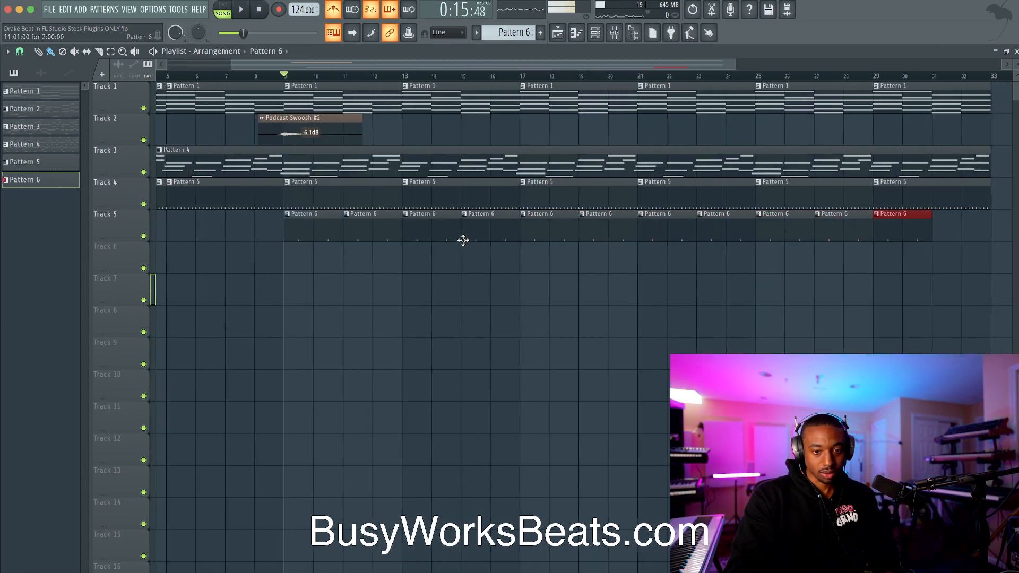
pyautogui.press('space')
pyautogui.hotkey('ctrl', 'b')
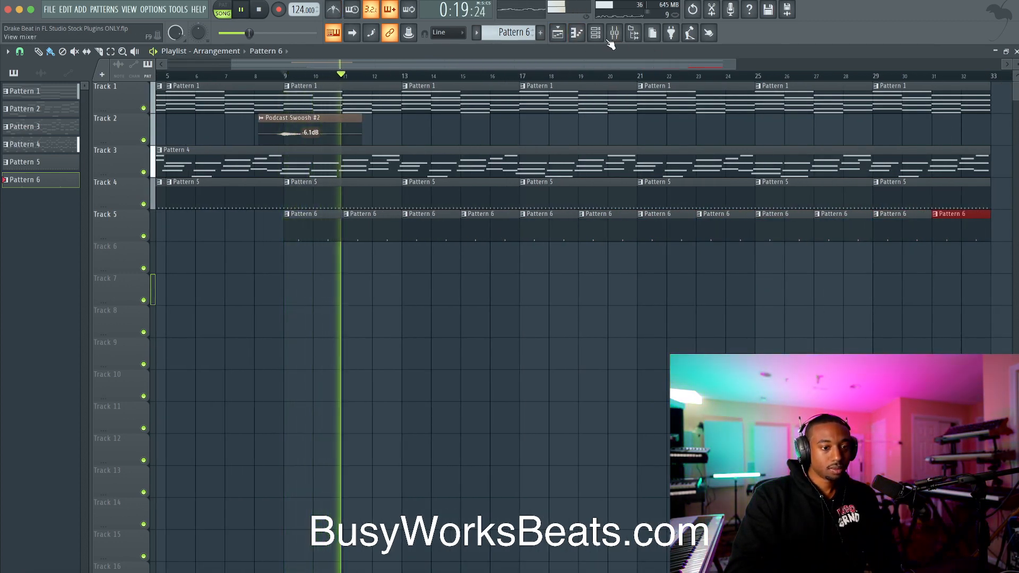
pyautogui.press('F6')
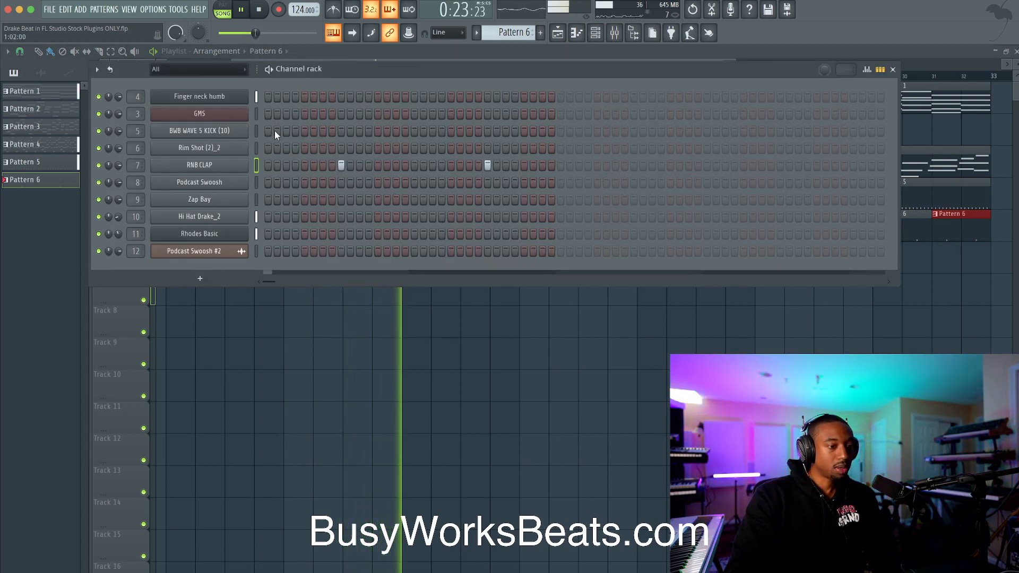
pyautogui.press('space')
pyautogui.press('F6')
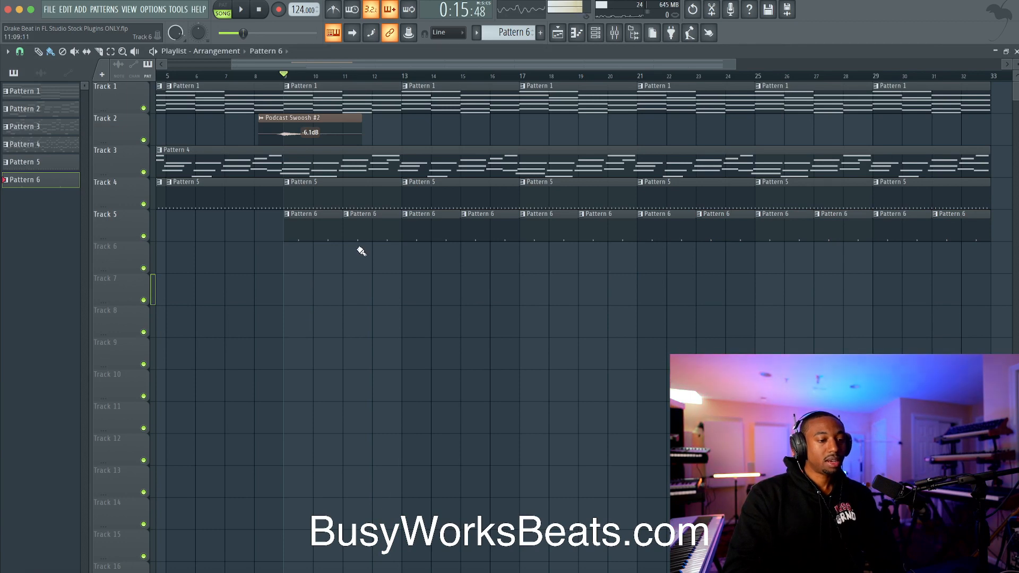
# Select the playlist time range from bar 9 to bar 13 as the loop region.
pyautogui.moveTo(362, 240); pyautogui.dragTo(322, 234)
pyautogui.moveTo(287, 74); pyautogui.dragTo(339, 75)
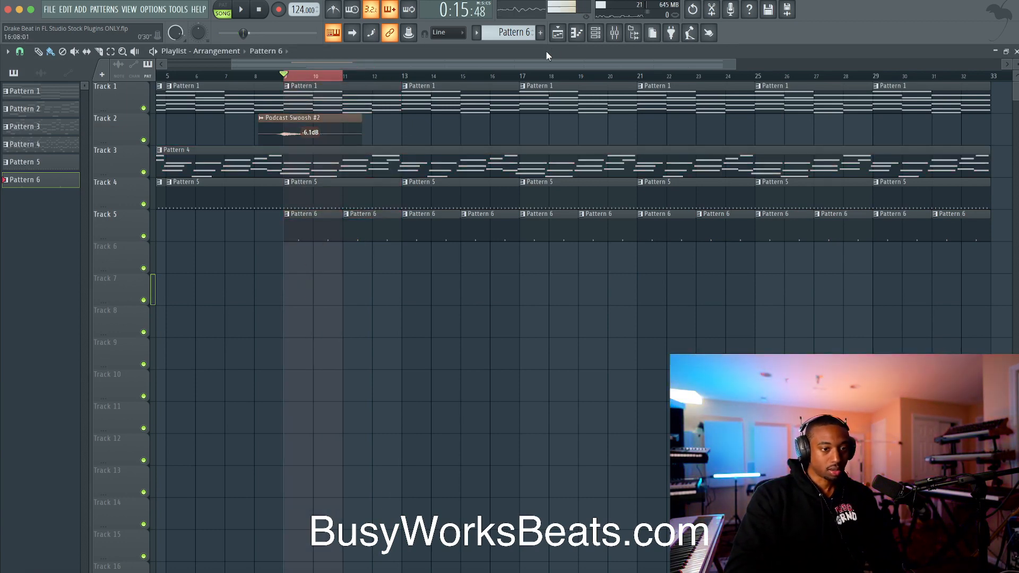
pyautogui.moveTo(402, 80); pyautogui.dragTo(285, 78)
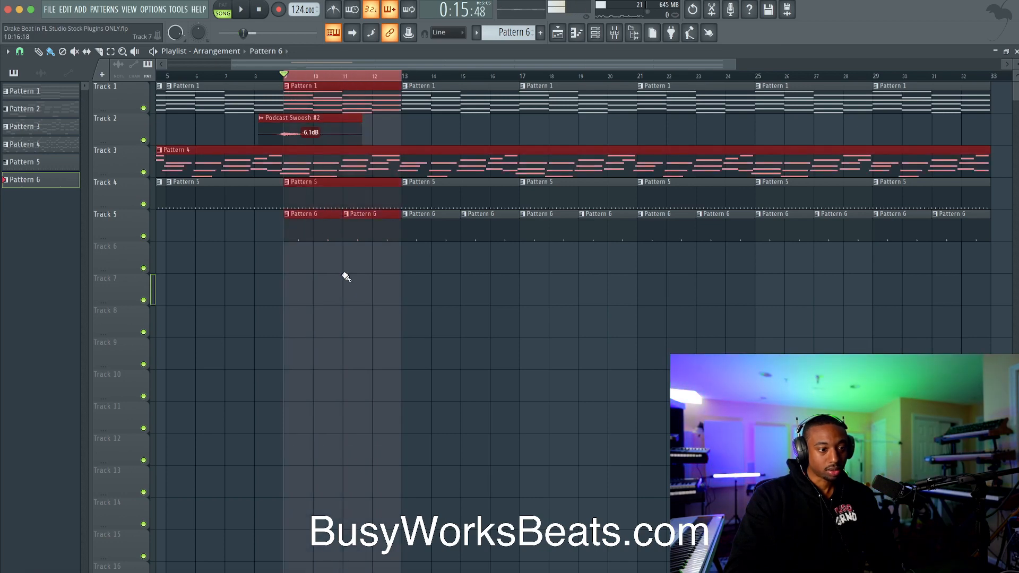
# Create a new empty Pattern 7, place it on Track 6 at bar 9 and lengthen its clip to four bars.
pyautogui.click(595, 34)
pyautogui.scroll(-1, 522, 32)
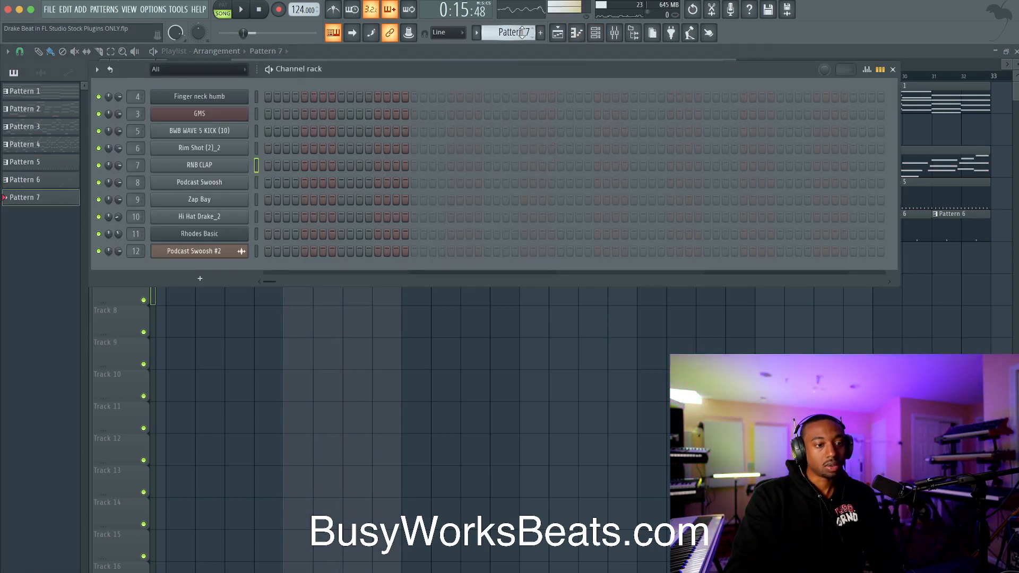
pyautogui.press('F6')
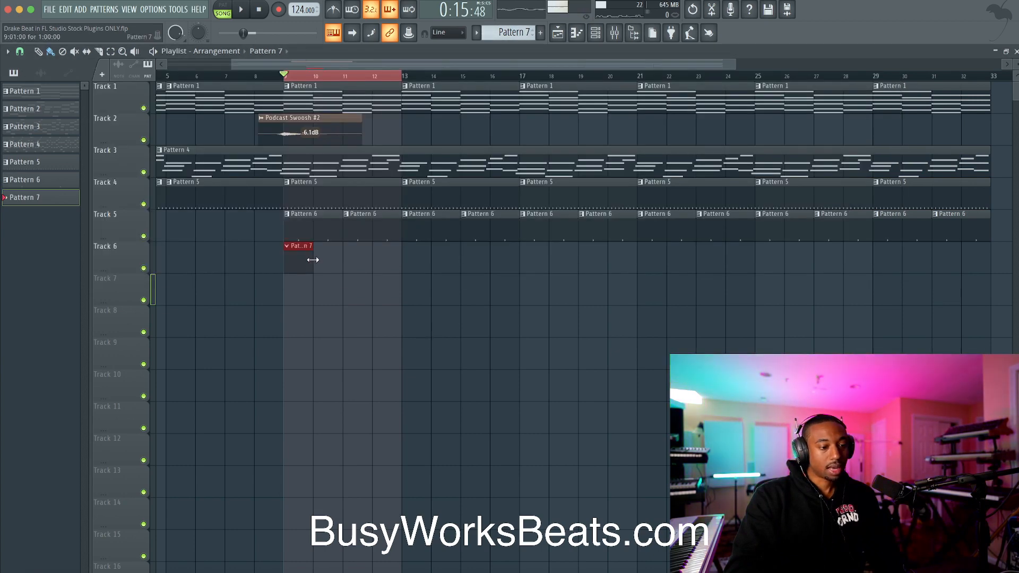
pyautogui.moveTo(313, 259); pyautogui.dragTo(393, 263)
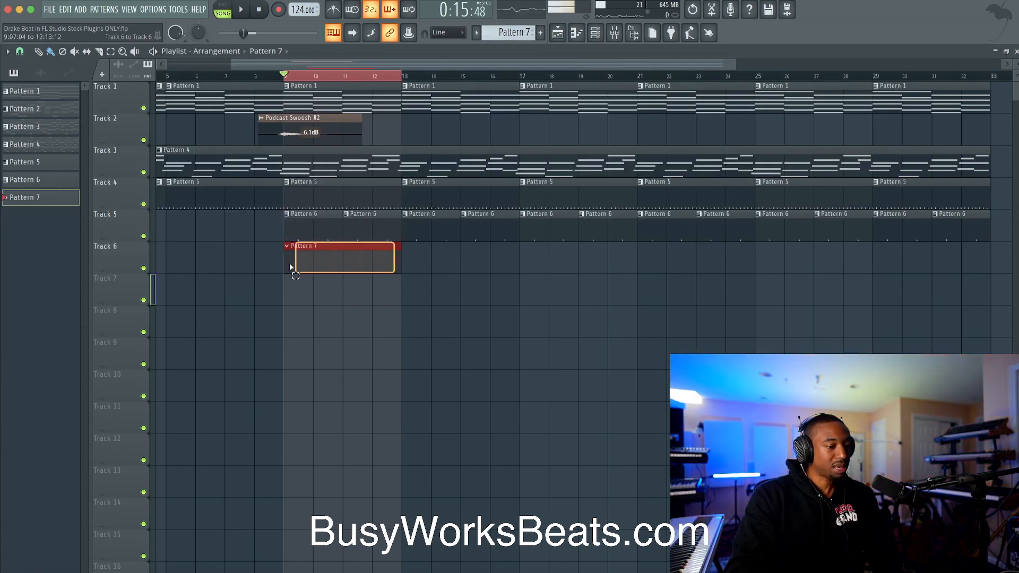
pyautogui.press('space')
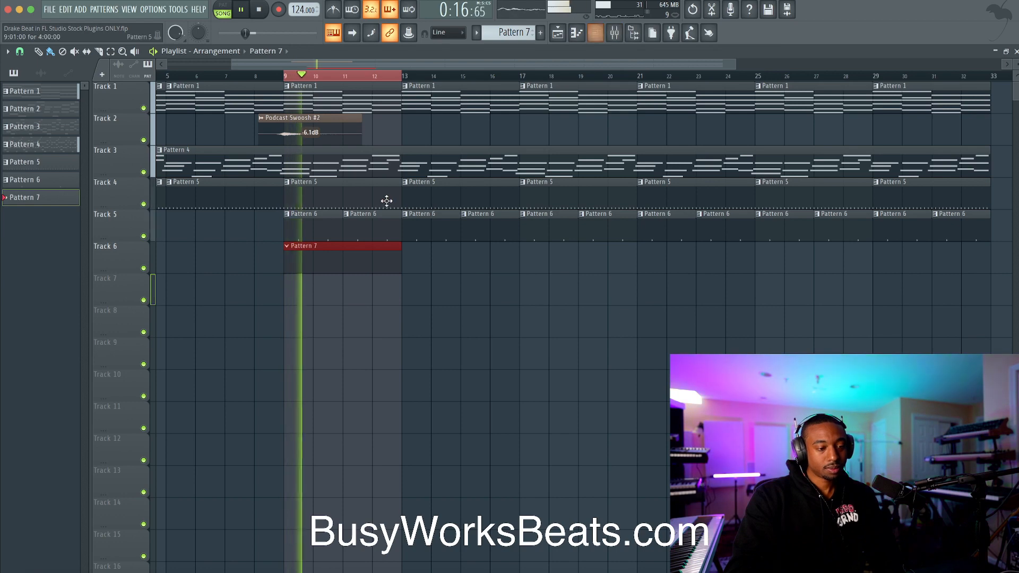
# Add a BWB WAVE 5 KICK hit on step 1 of Pattern 7 and save the project.
pyautogui.press('F6')
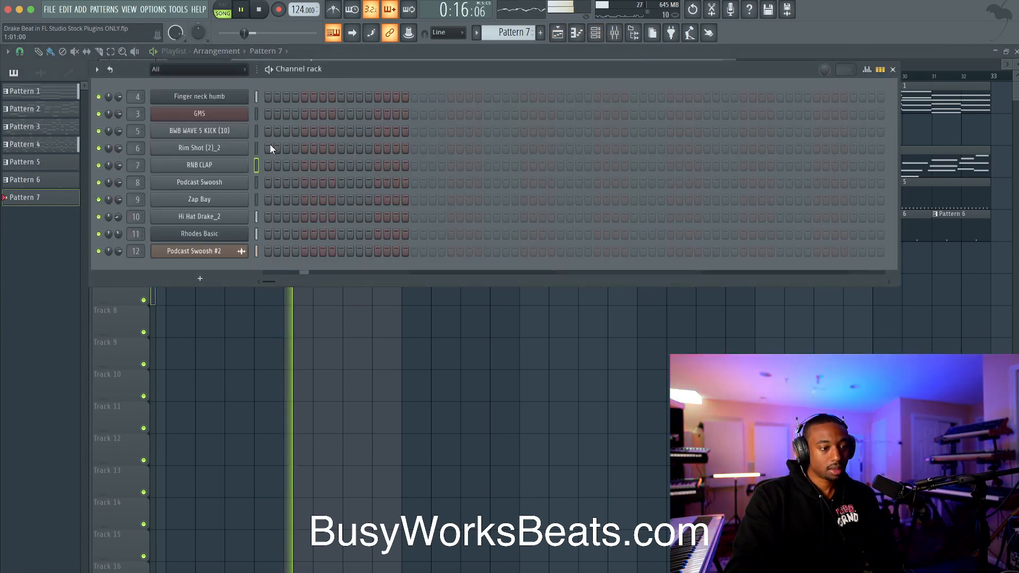
pyautogui.press('space')
pyautogui.click(257, 131)
pyautogui.click(268, 131)
pyautogui.hotkey('ctrl', 's')
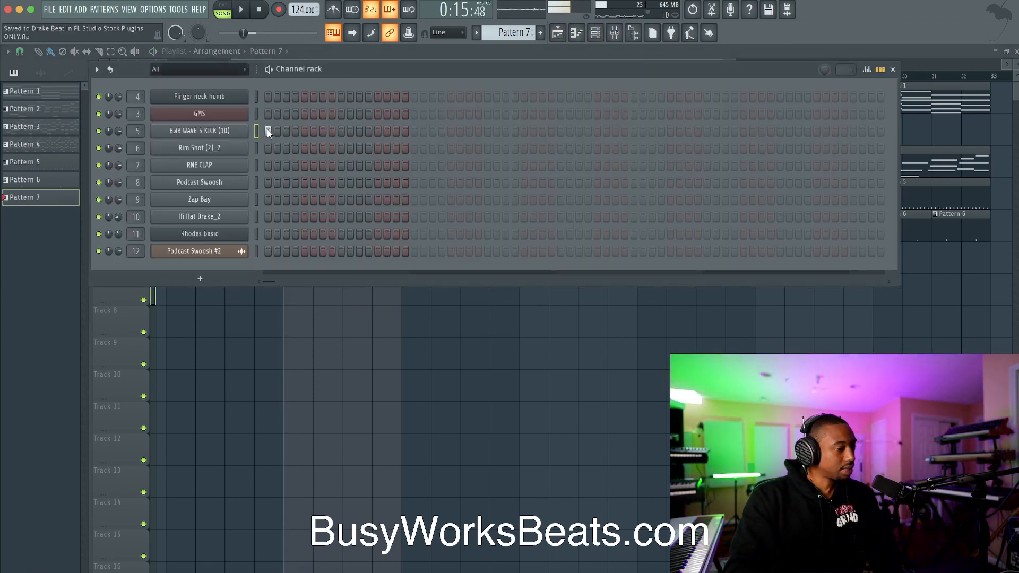
# Add BWB WAVE 5 KICK hits on steps 21, 27, 33, 53 and 59 of Pattern 7 during playback from bar 9.
pyautogui.press('space')
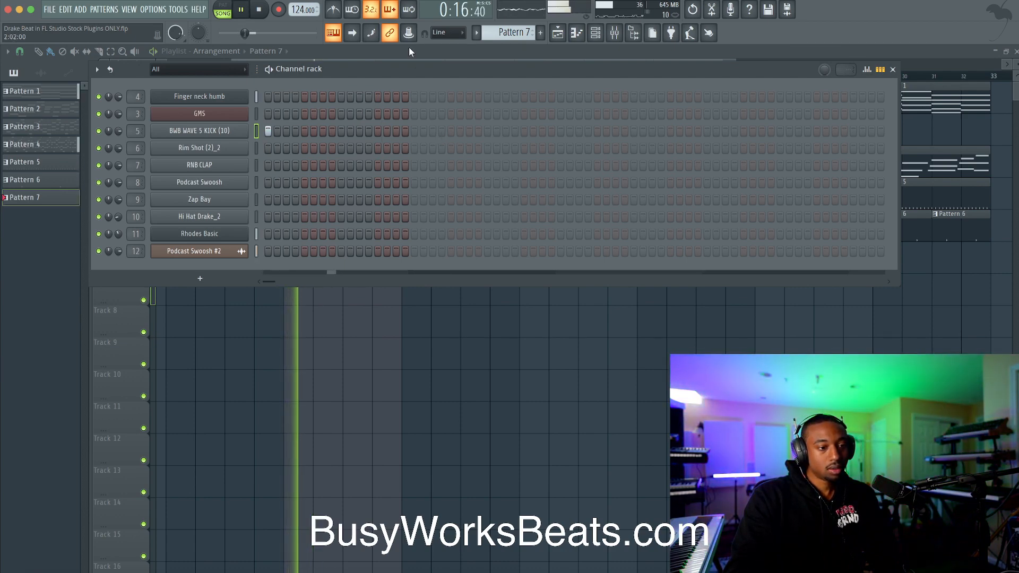
pyautogui.click(450, 130)
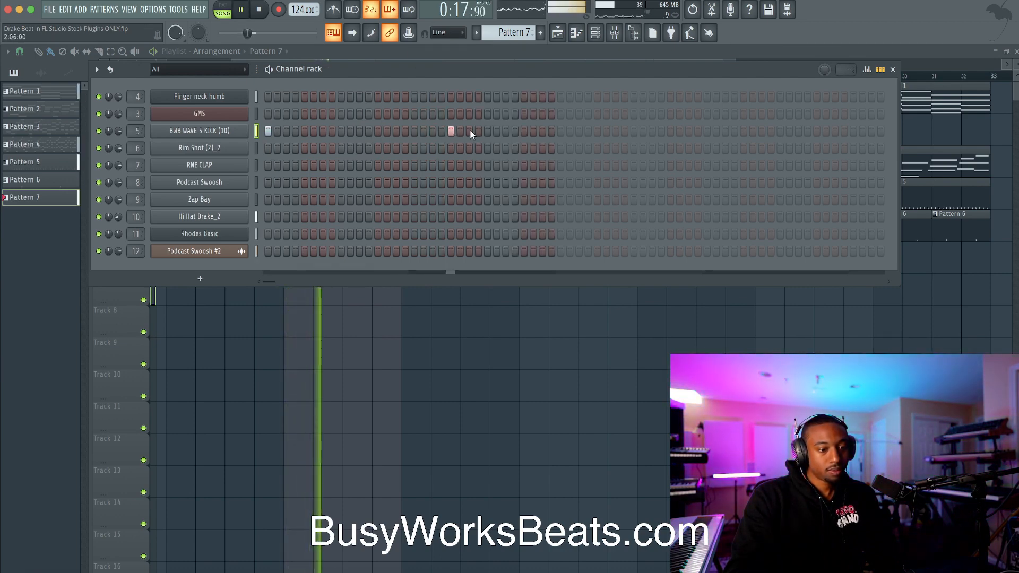
pyautogui.click(505, 131)
pyautogui.click(560, 131)
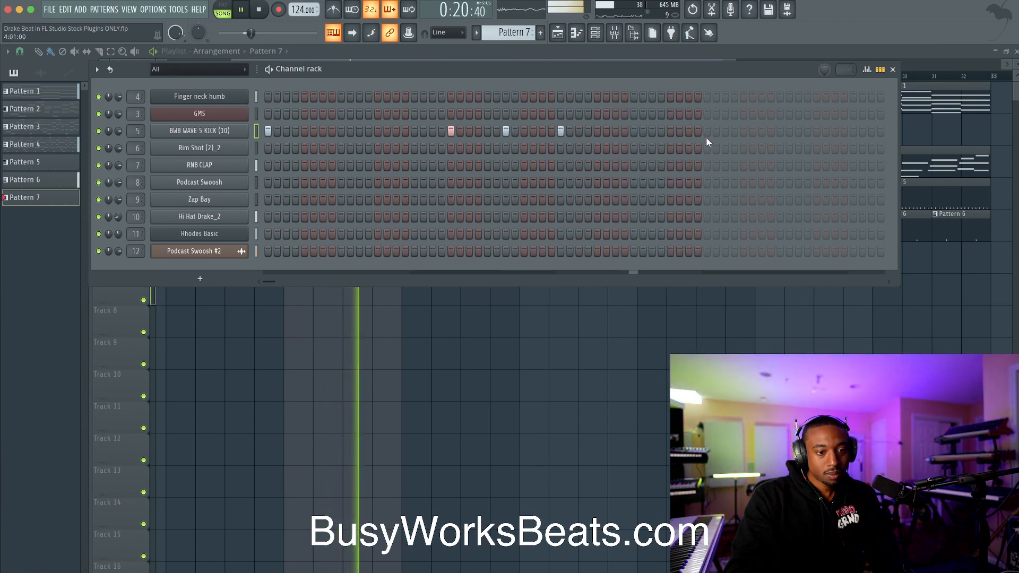
pyautogui.click(743, 130)
pyautogui.click(798, 131)
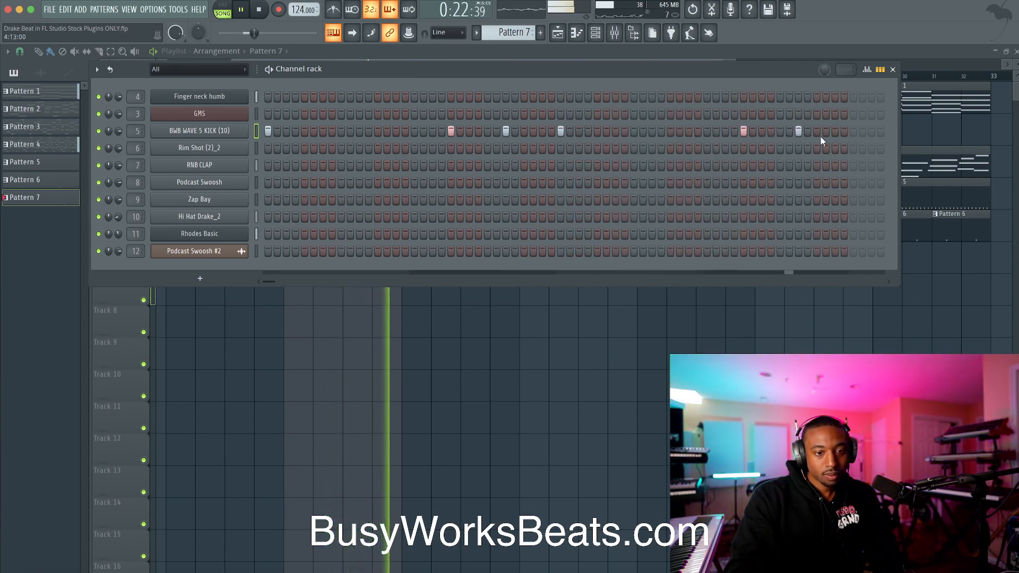
# Repeat the four-bar Pattern 7 kick clip along Track 6 up to bar 33.
pyautogui.press('F6')
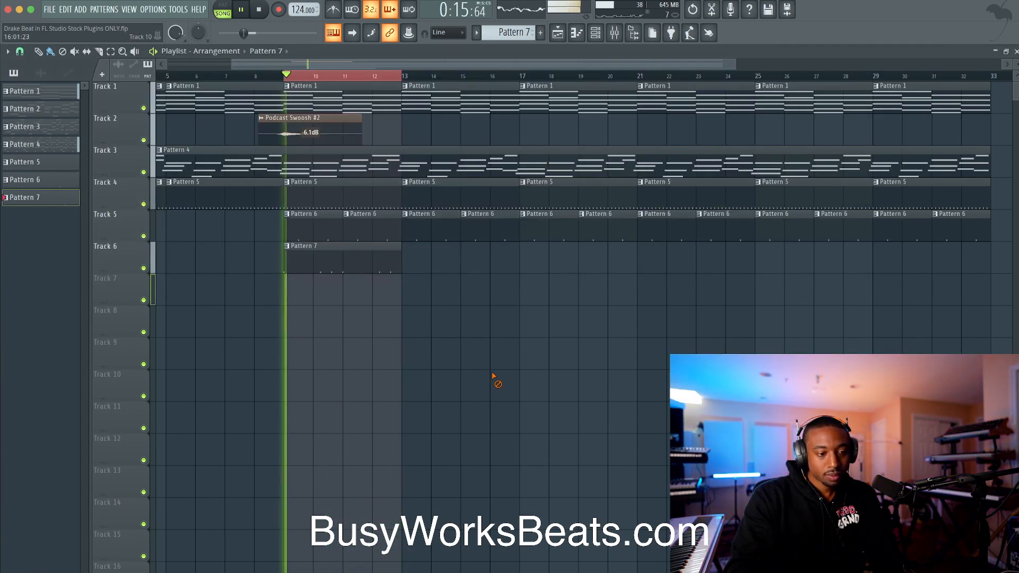
pyautogui.click(400, 258)
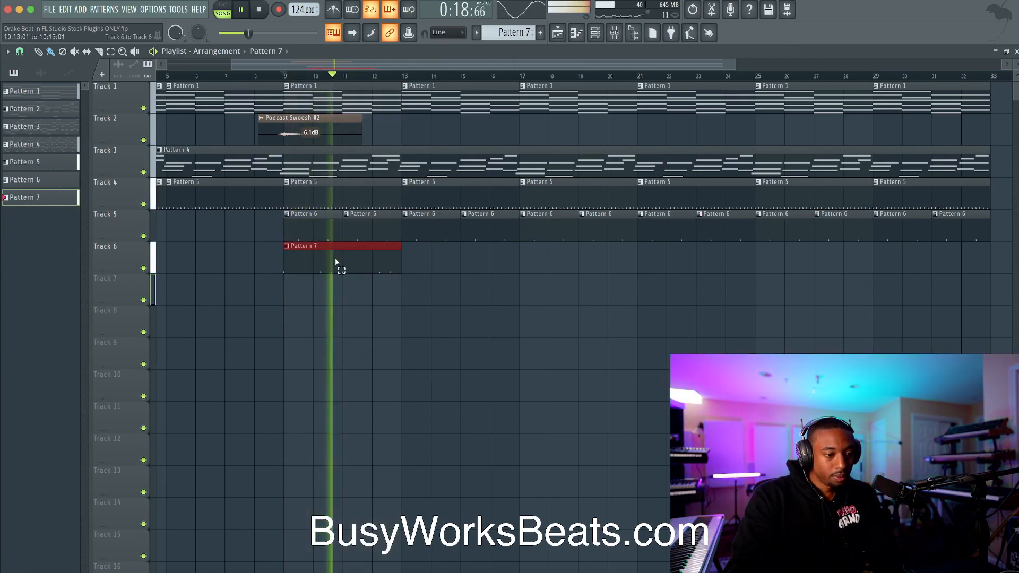
pyautogui.scroll(-2, 334, 259)
pyautogui.hotkey('ctrl', 'b')
pyautogui.hotkey('ctrl', 'b')
pyautogui.hotkey('ctrl', 'b')
pyautogui.hotkey('ctrl', 'b')
pyautogui.hotkey('ctrl', 'b')
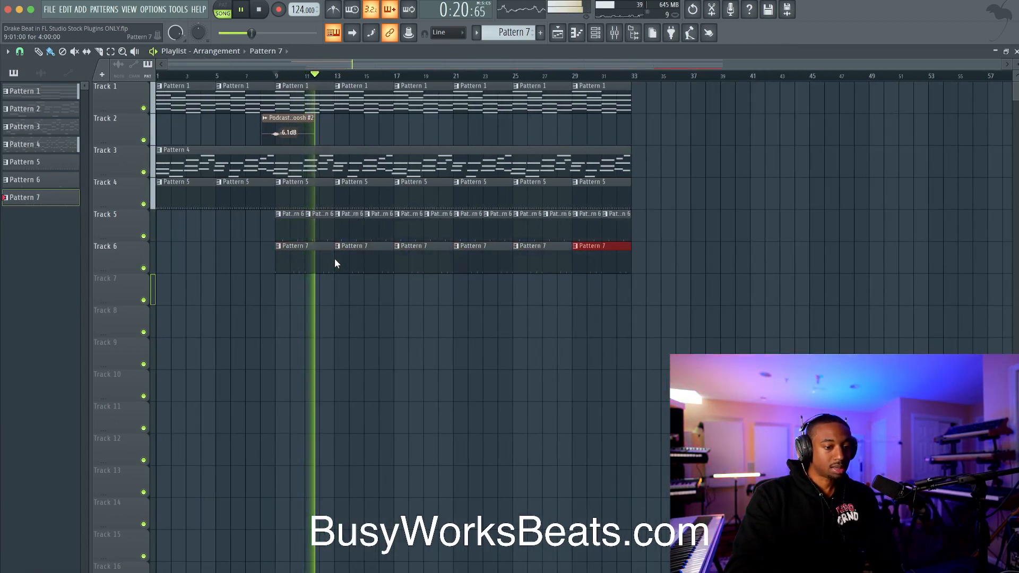
# Create a new empty Pattern 8, select the GMS channel for playing and stop playback.
pyautogui.press('F6')
pyautogui.click(519, 32)
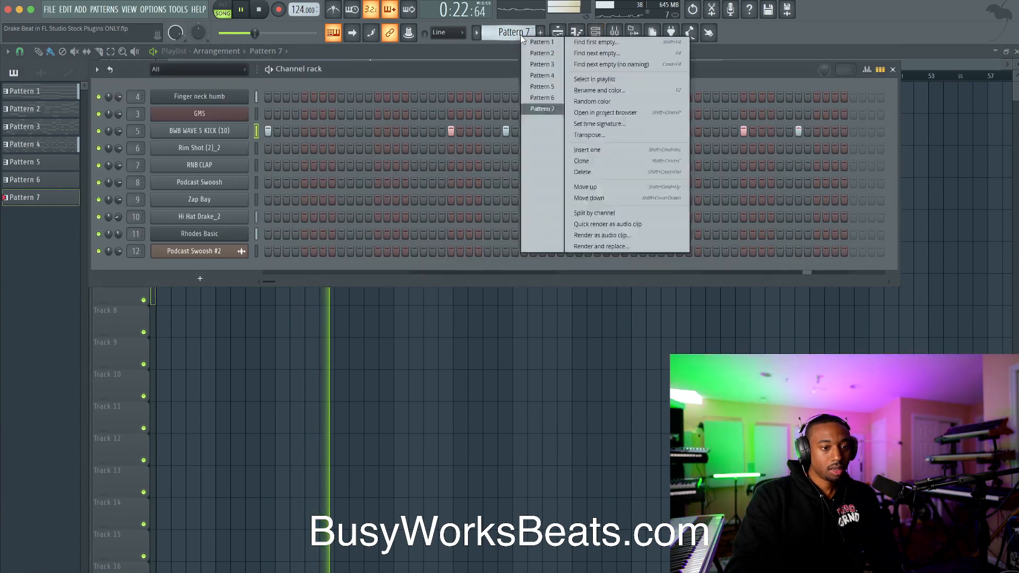
pyautogui.click(594, 42)
pyautogui.click(256, 114)
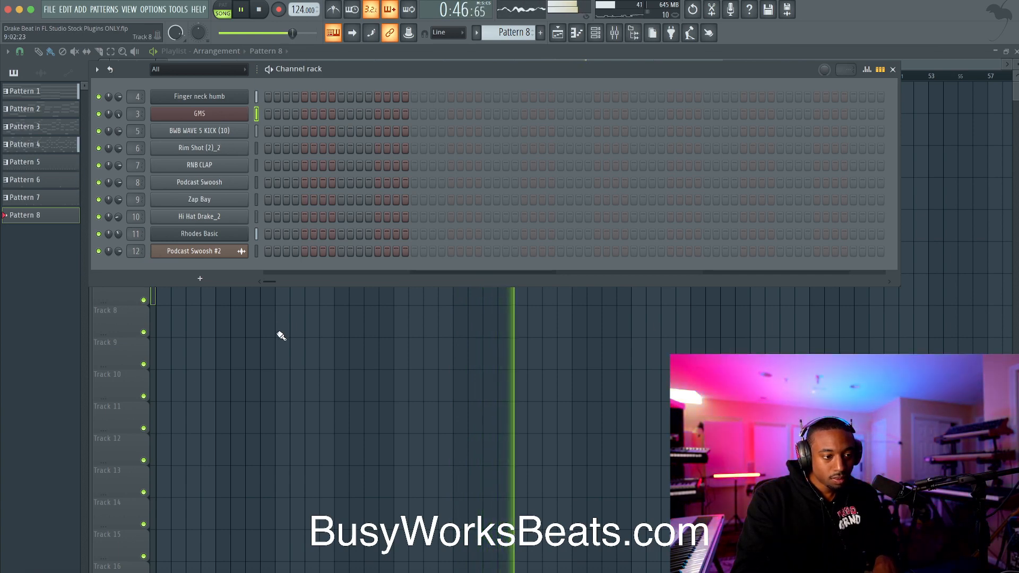
pyautogui.press('space')
pyautogui.press('F6')
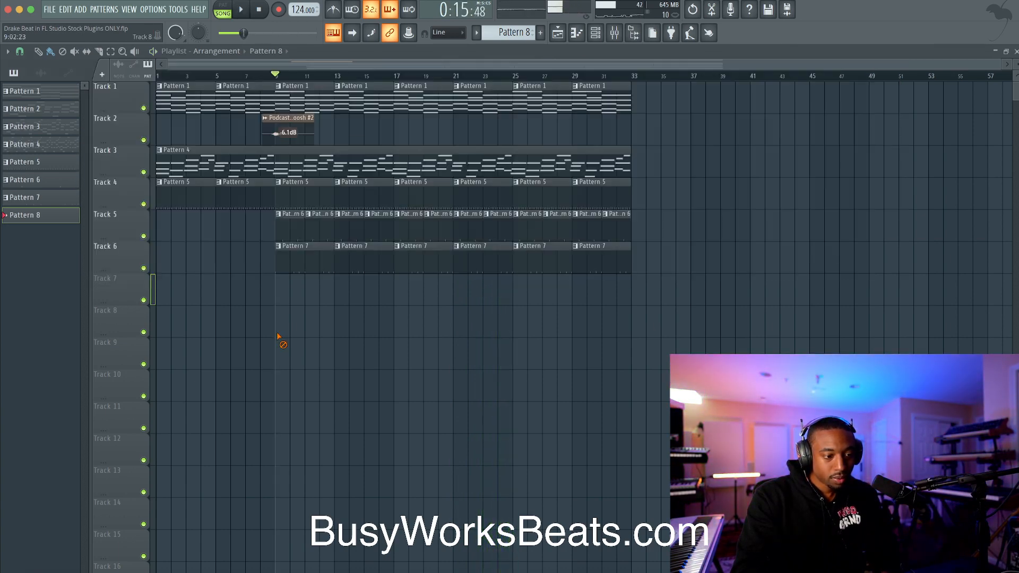
# Record an eight-bar GMS line of long E4, A4 and C4 notes into Pattern 8 from bar 9, capturing notes and automation.
pyautogui.click(597, 33)
pyautogui.click(279, 10)
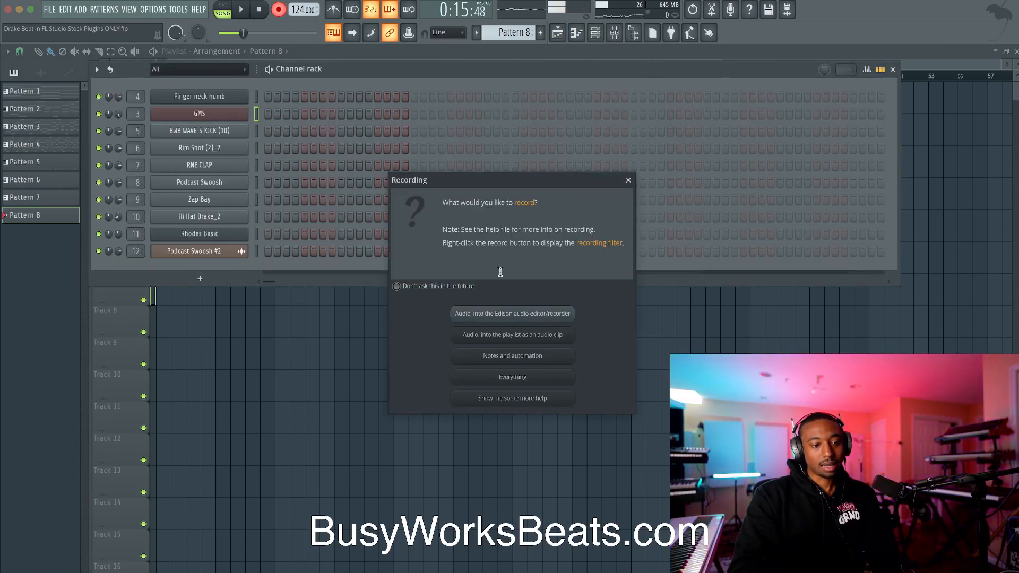
pyautogui.click(513, 356)
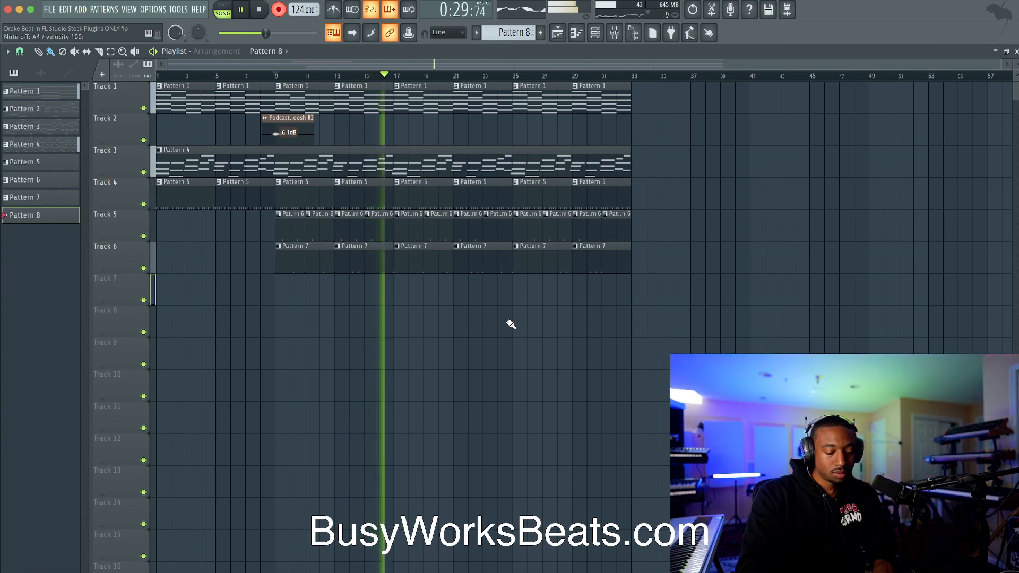
pyautogui.press('space')
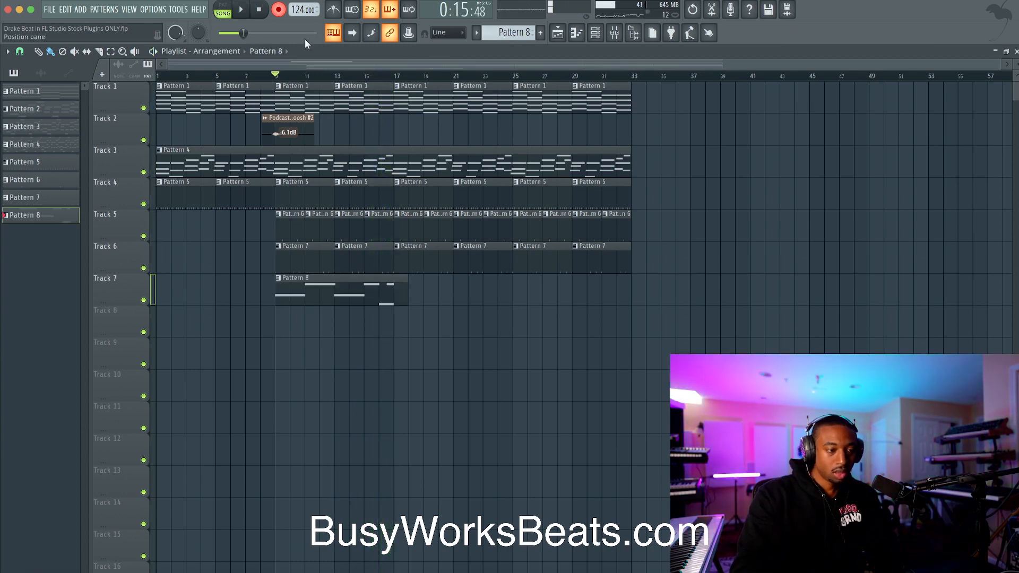
# Lengthen the long GMS notes in Pattern 8 slightly so they overlap, and cut the C4 note short near the last A4.
pyautogui.doubleClick(318, 281)
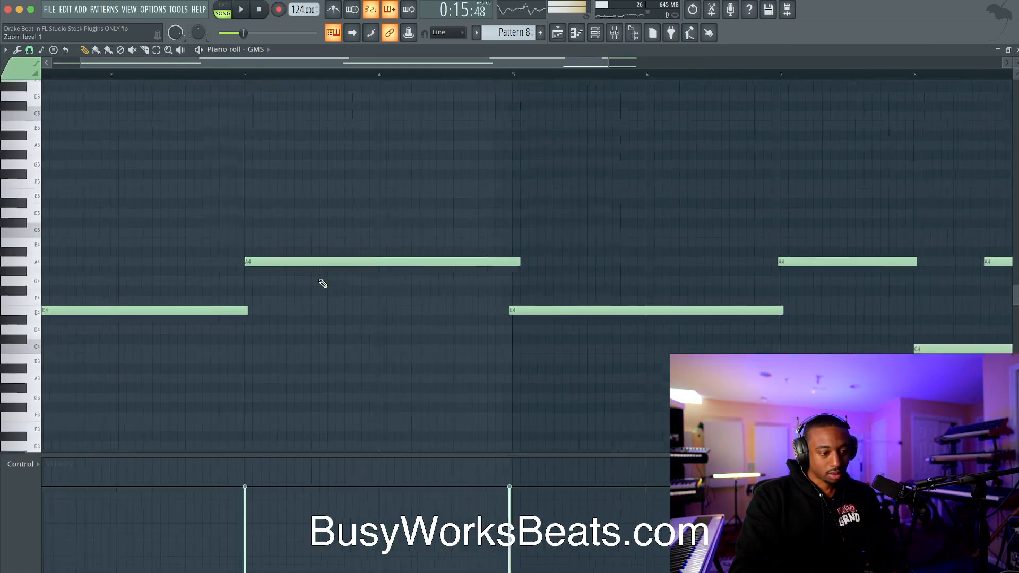
pyautogui.scroll(-3, 365, 274)
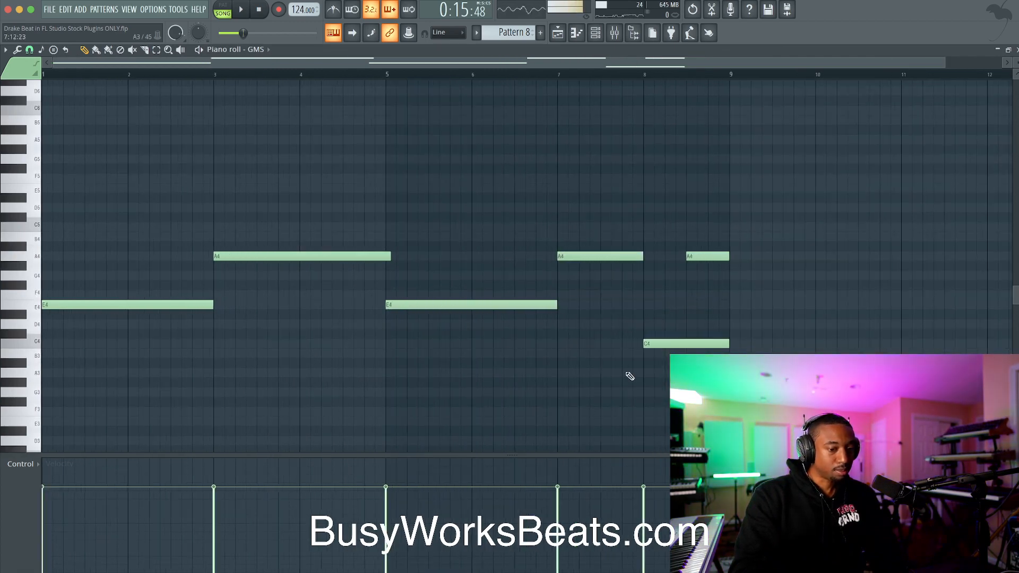
pyautogui.moveTo(659, 372); pyautogui.dragTo(196, 207)
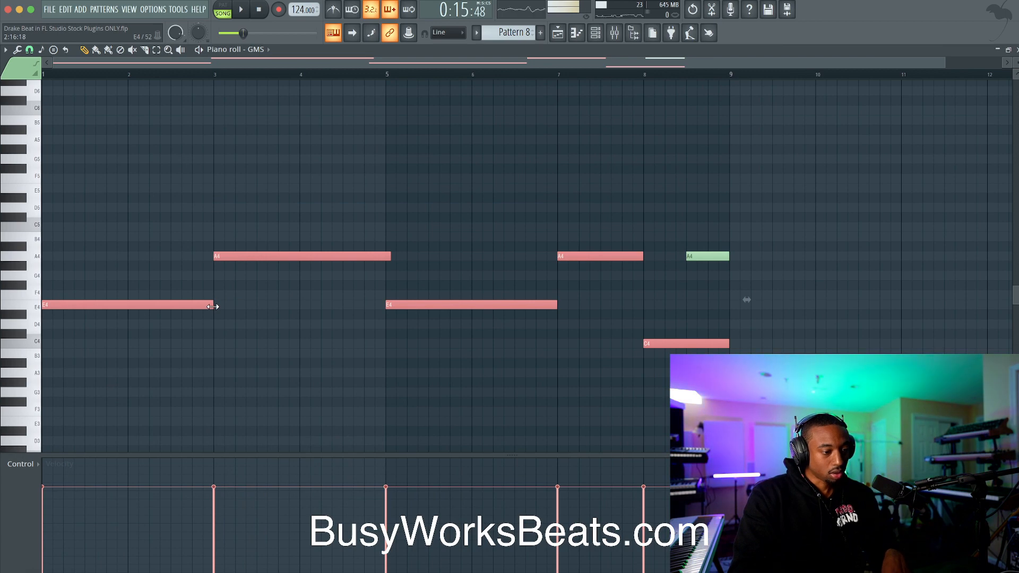
pyautogui.moveTo(214, 307)
pyautogui.mouseDown()
pyautogui.moveTo(319, 316)
pyautogui.moveTo(182, 325)
pyautogui.moveTo(216, 322)
pyautogui.mouseUp()
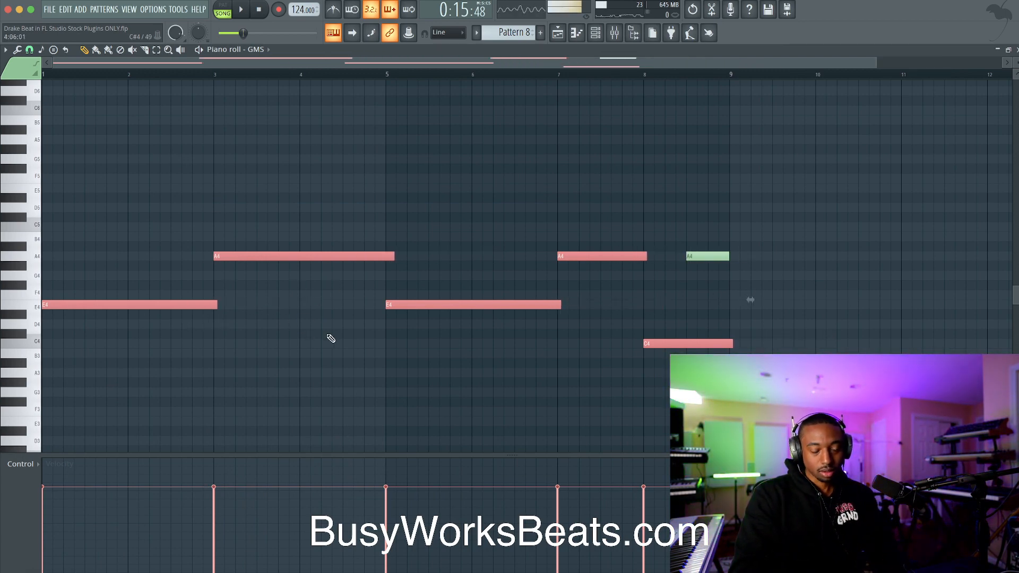
pyautogui.hotkey('ctrl', 'd')
pyautogui.click(145, 50)
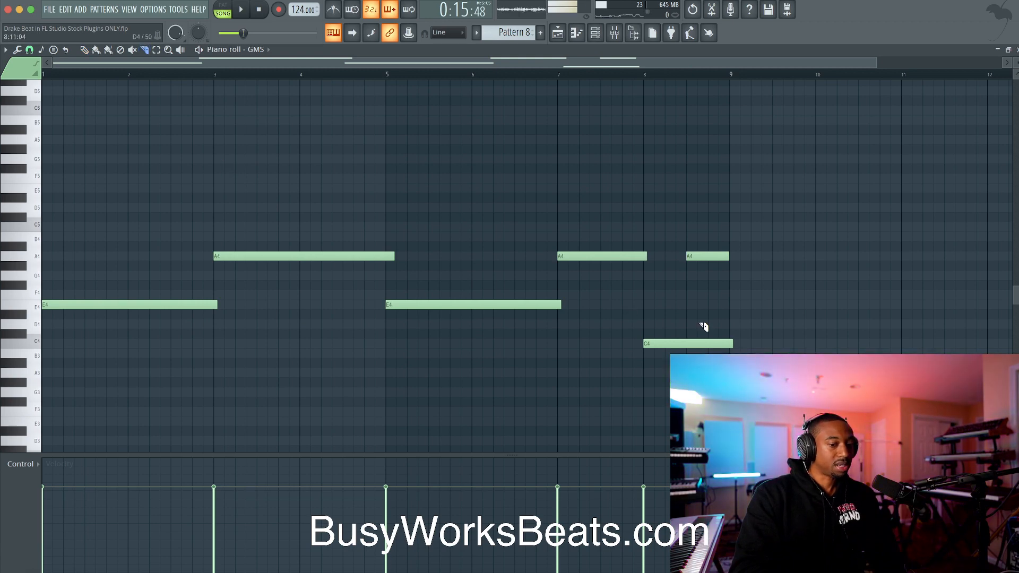
pyautogui.moveTo(729, 319); pyautogui.dragTo(691, 342)
# Listen to the GMS line, transpose all Pattern 8 notes down one octave, save the project and play it again from bar 9.
pyautogui.press('space')
pyautogui.press('space')
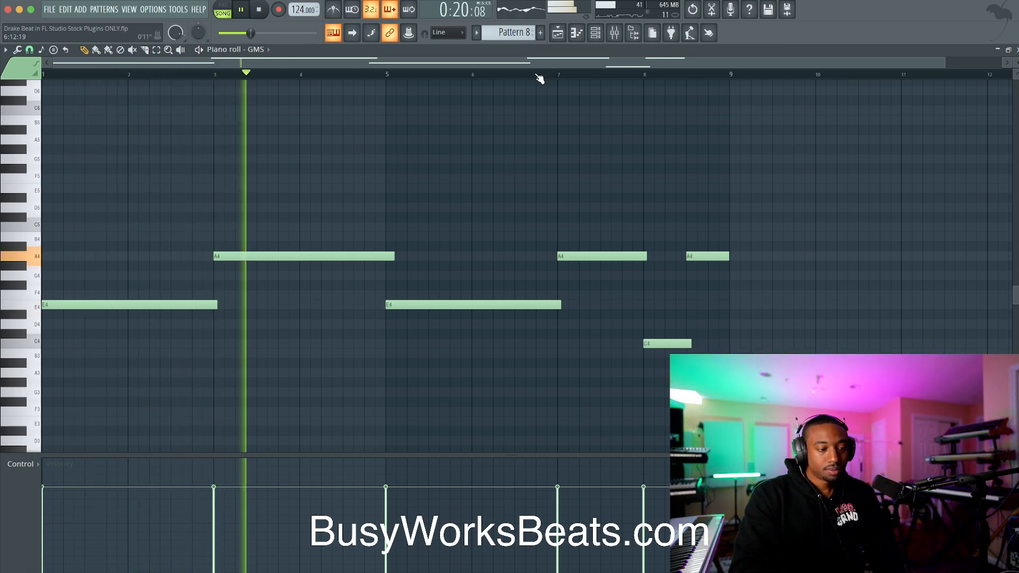
pyautogui.press('space')
pyautogui.hotkey('ctrl', 'Down')
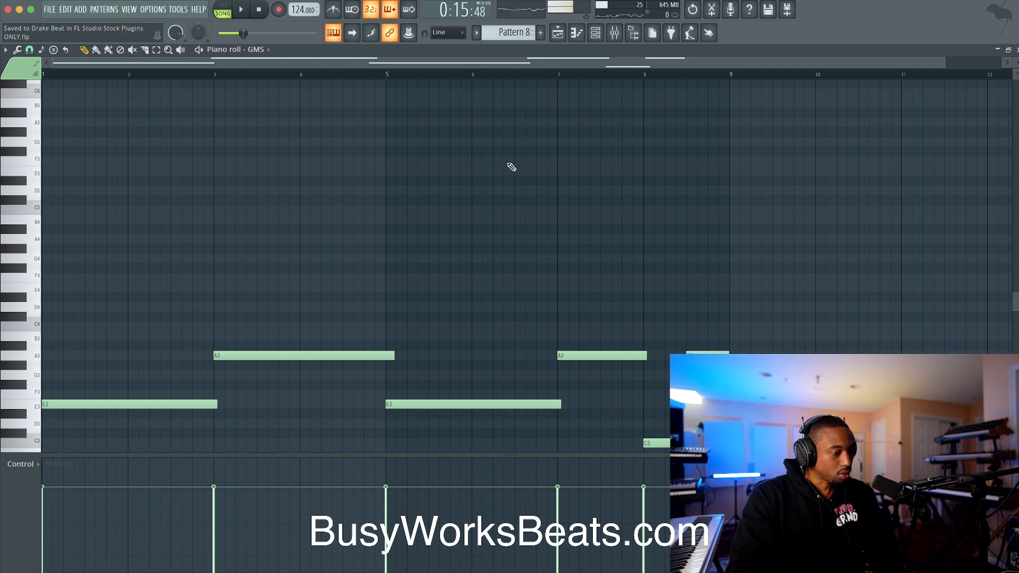
pyautogui.press('space')
pyautogui.click(595, 33)
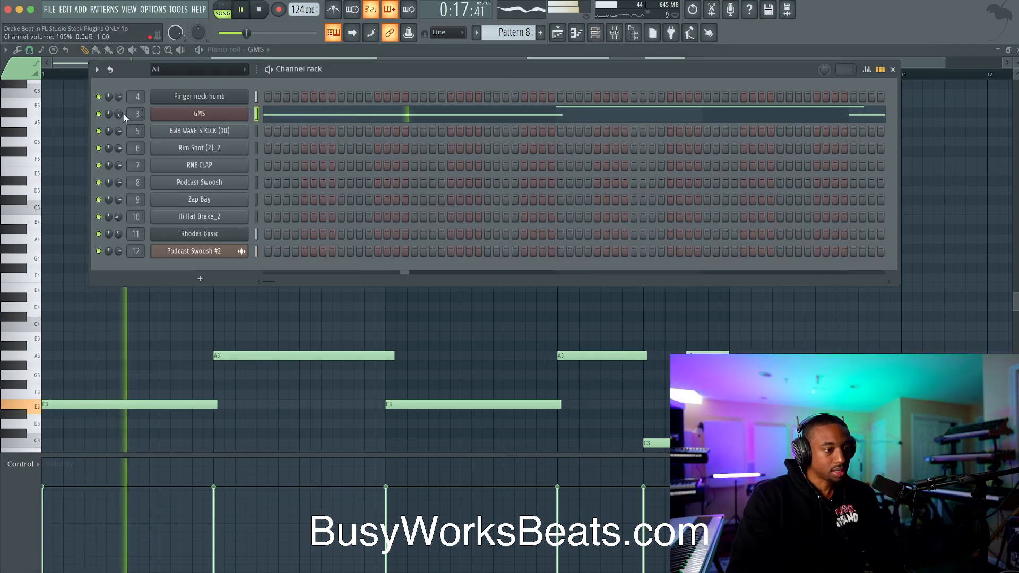
pyautogui.press('F6')
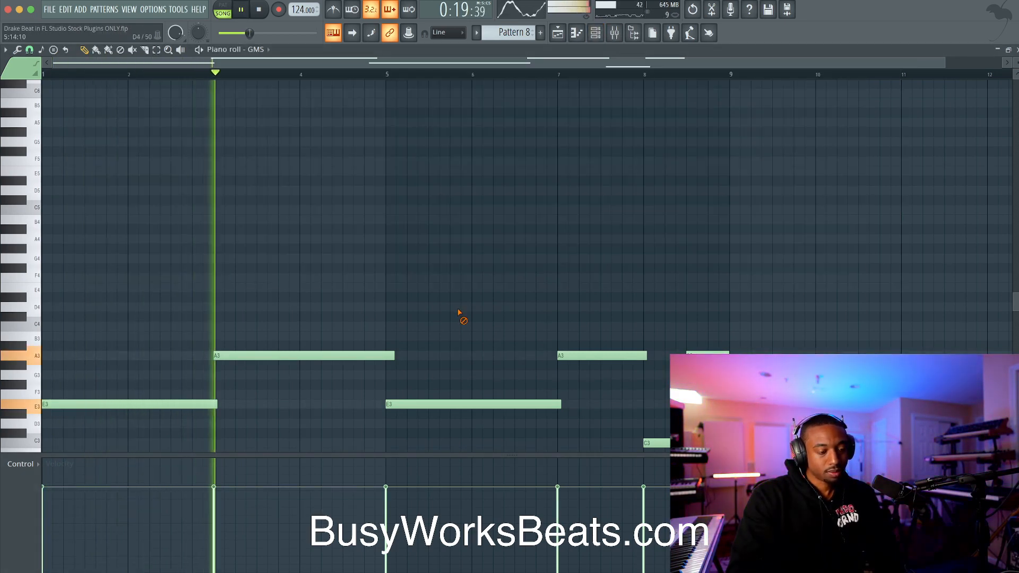
# Copy the Pattern 8 clip on Track 7 to bar 17 and make the copy a unique pattern.
pyautogui.press('F5')
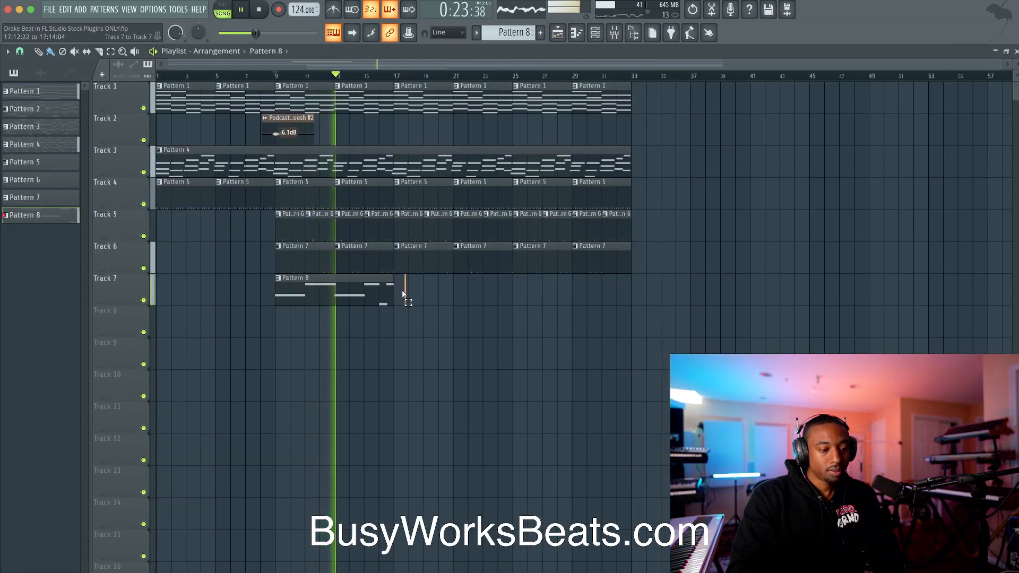
pyautogui.click(329, 290)
pyautogui.press('space')
pyautogui.moveTo(318, 289); pyautogui.dragTo(437, 290)
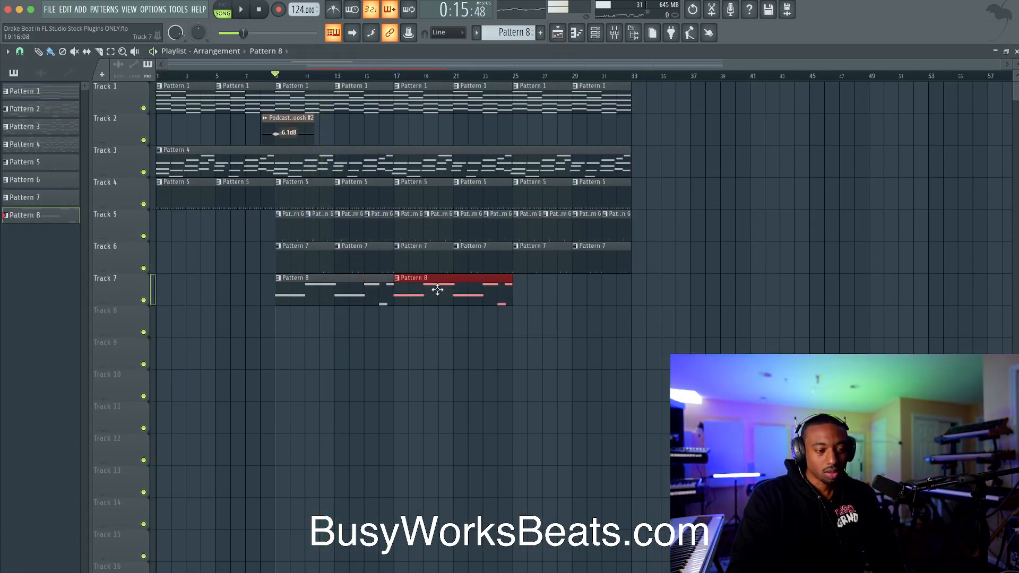
pyautogui.click(398, 278)
pyautogui.click(426, 375)
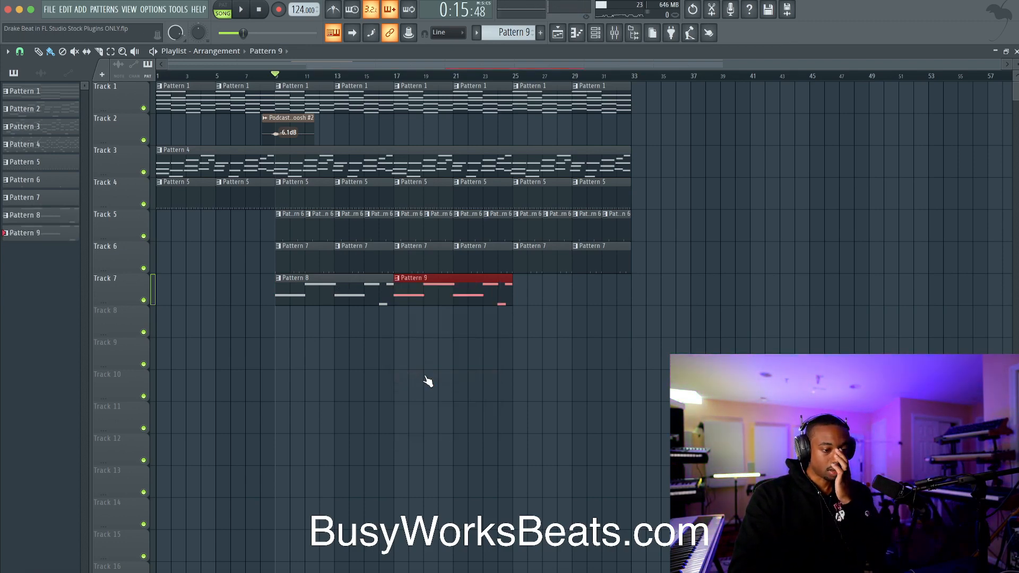
# Transpose all GMS notes in Pattern 9 up one octave and listen to the arrangement from bar 9.
pyautogui.doubleClick(429, 285)
pyautogui.scroll(4, 432, 289)
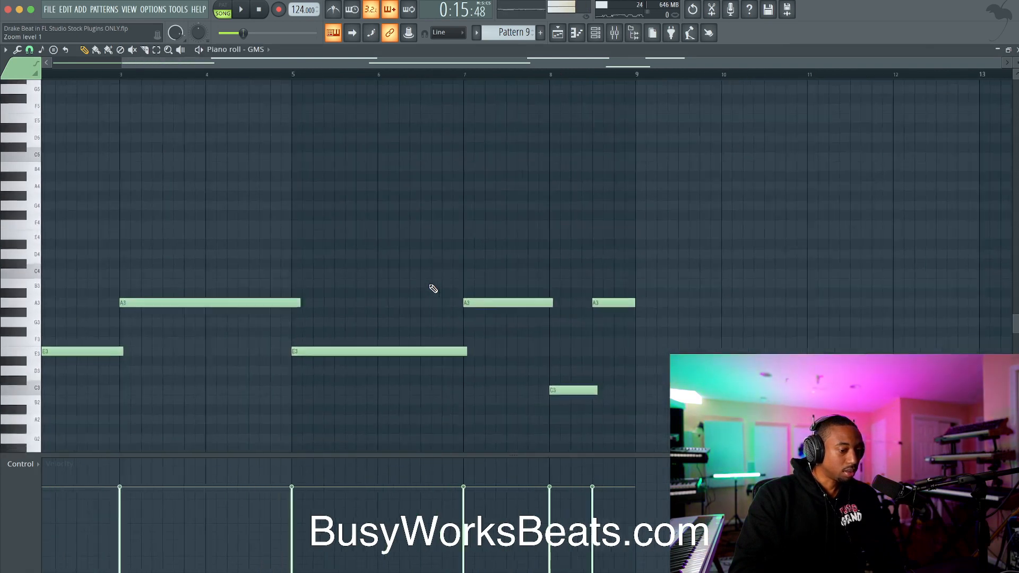
pyautogui.hotkey('ctrl', 'Up')
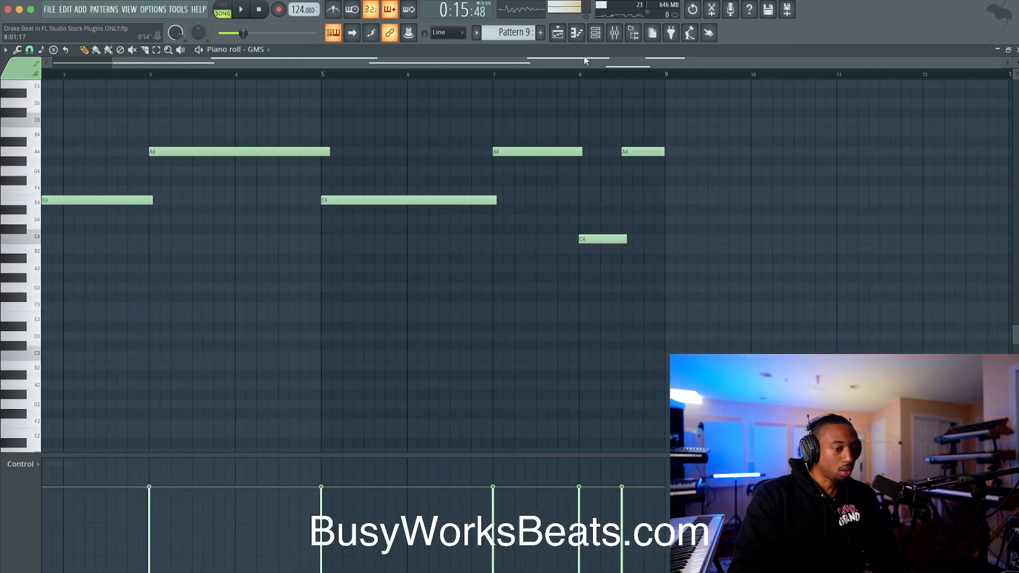
pyautogui.click(563, 35)
pyautogui.click(340, 295)
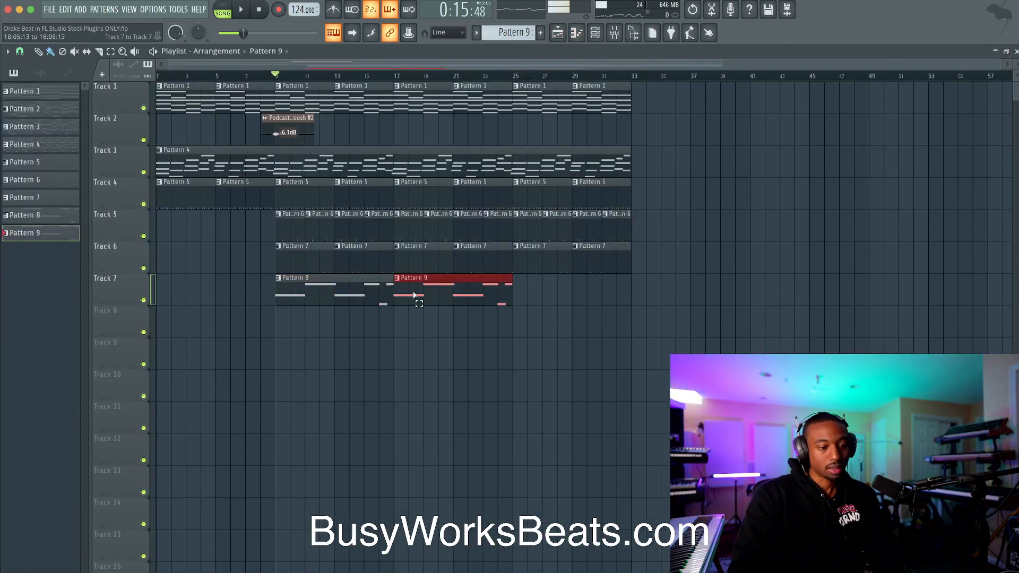
pyautogui.press('space')
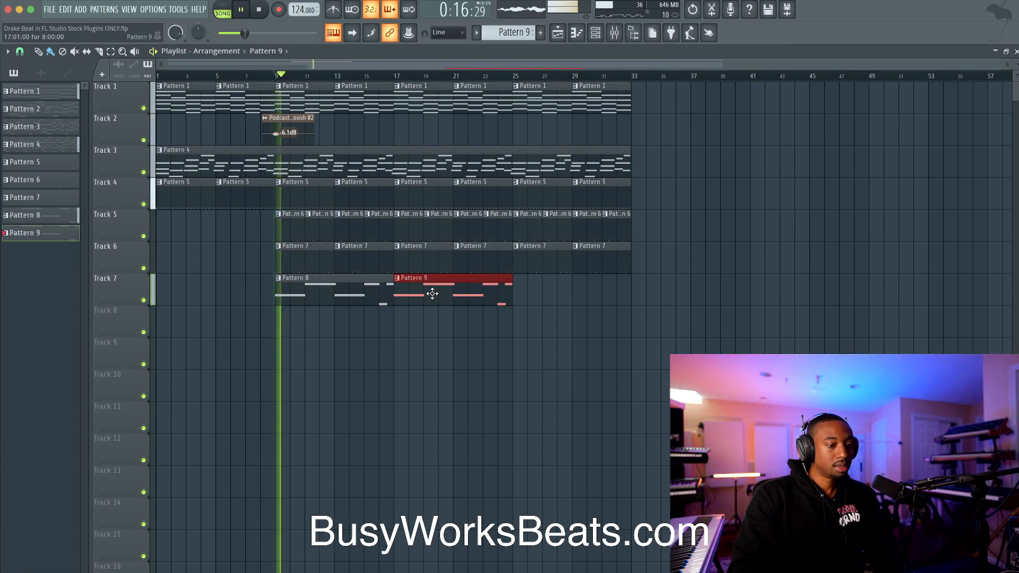
# Merge the Pattern 8 and Pattern 9 clips on Track 7 into a single pattern clip.
pyautogui.press('space')
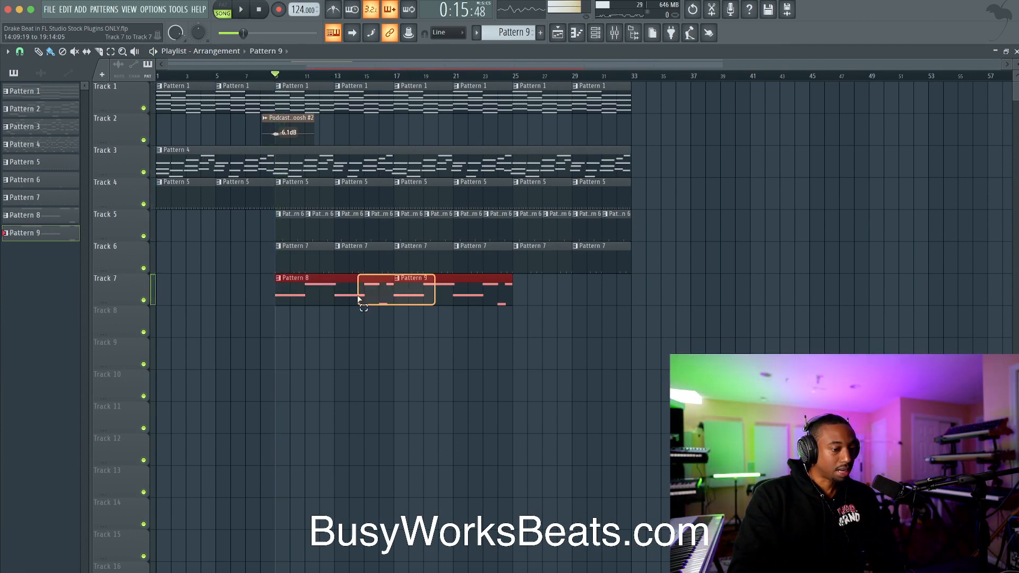
pyautogui.moveTo(357, 296); pyautogui.dragTo(357, 296)
pyautogui.press('super+g')
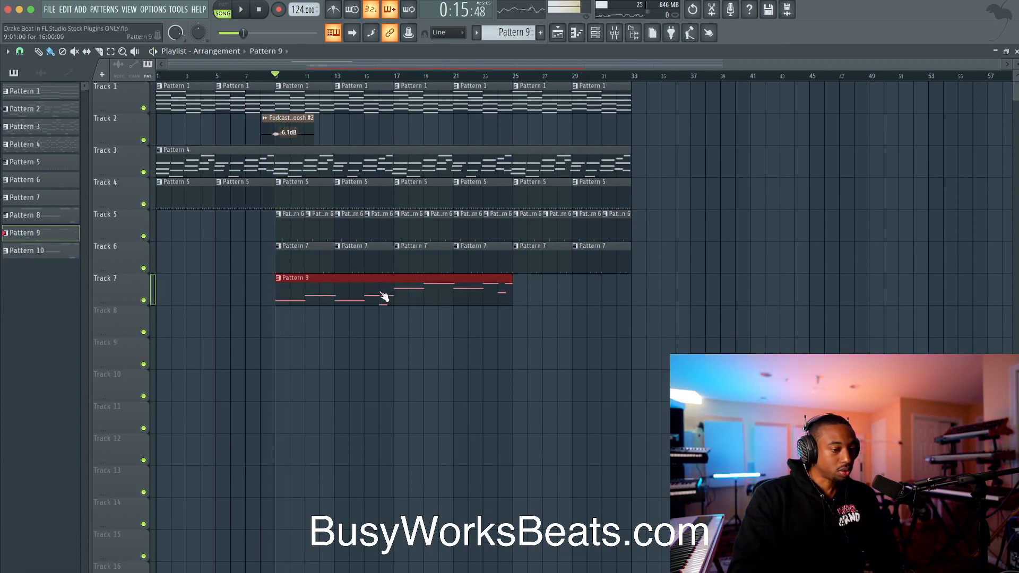
# Lengthen the GMS A3 note before bar 9 in Pattern 9 so it overlaps the following E4, and play the merged clip.
pyautogui.doubleClick(398, 291)
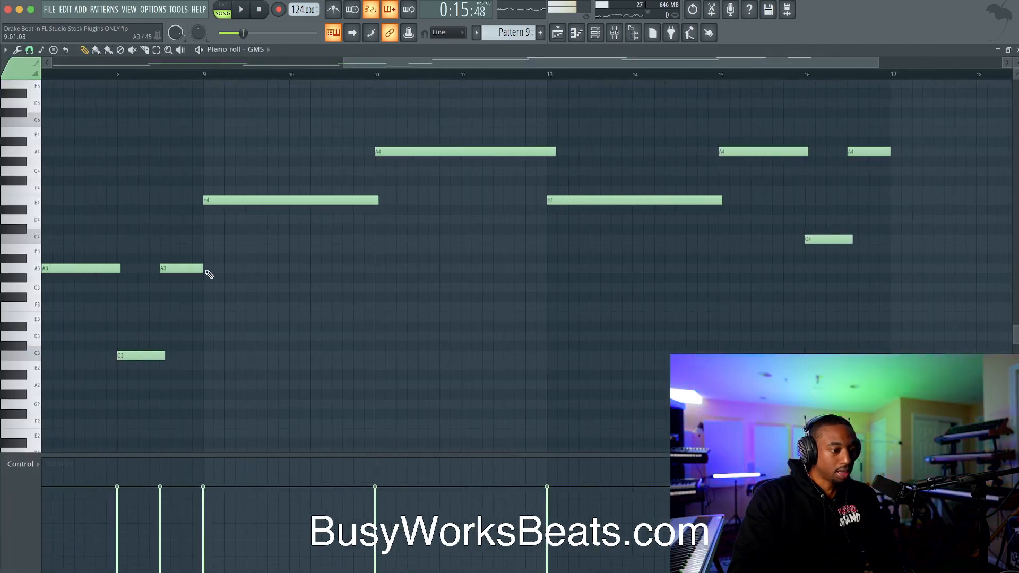
pyautogui.press('space')
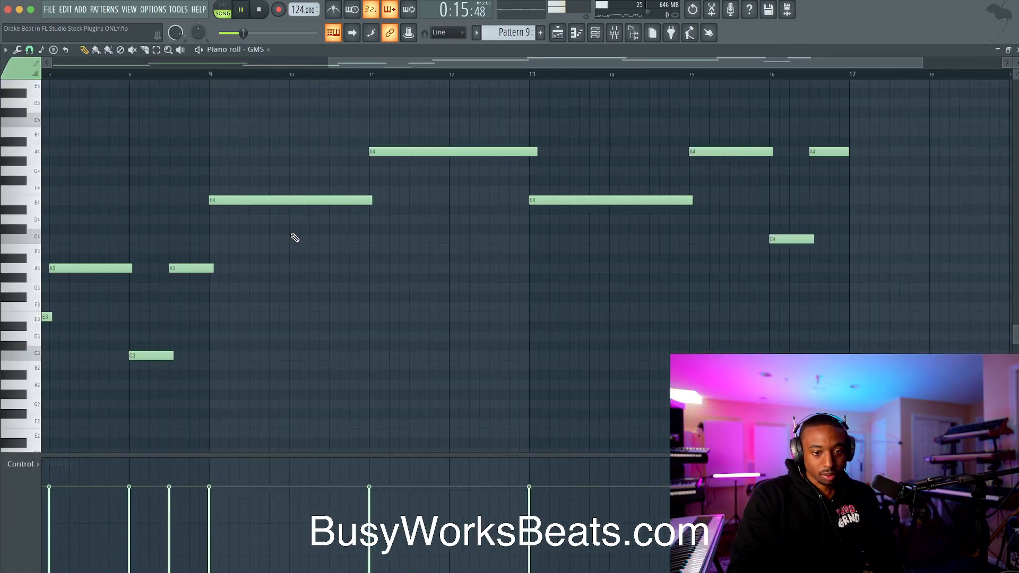
pyautogui.press('F5')
pyautogui.click(628, 343)
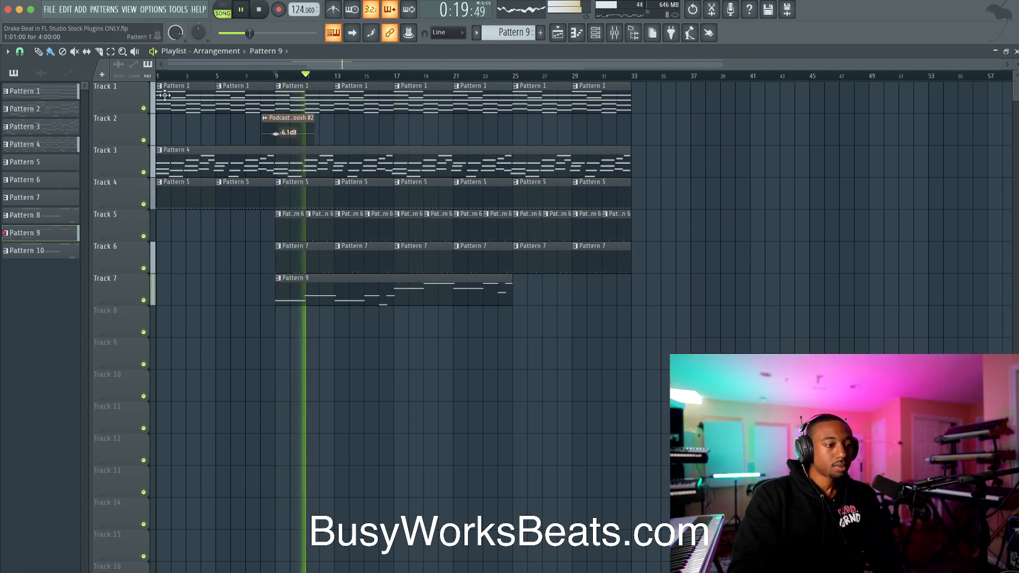
# Look over the channel rack and mixer, and replay the arrangement from bar 9.
pyautogui.press('space')
pyautogui.click(598, 35)
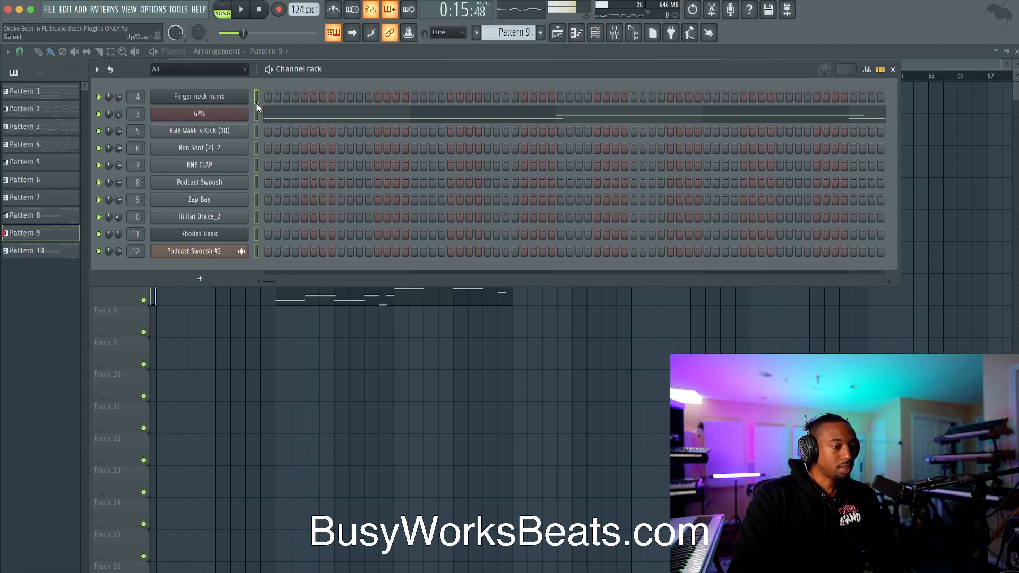
pyautogui.click(614, 33)
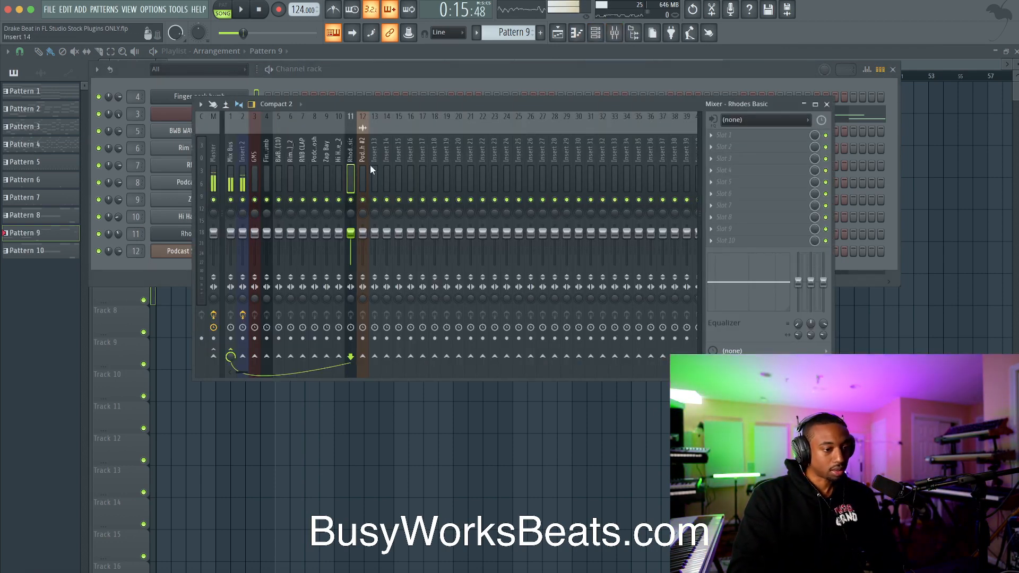
pyautogui.press('space')
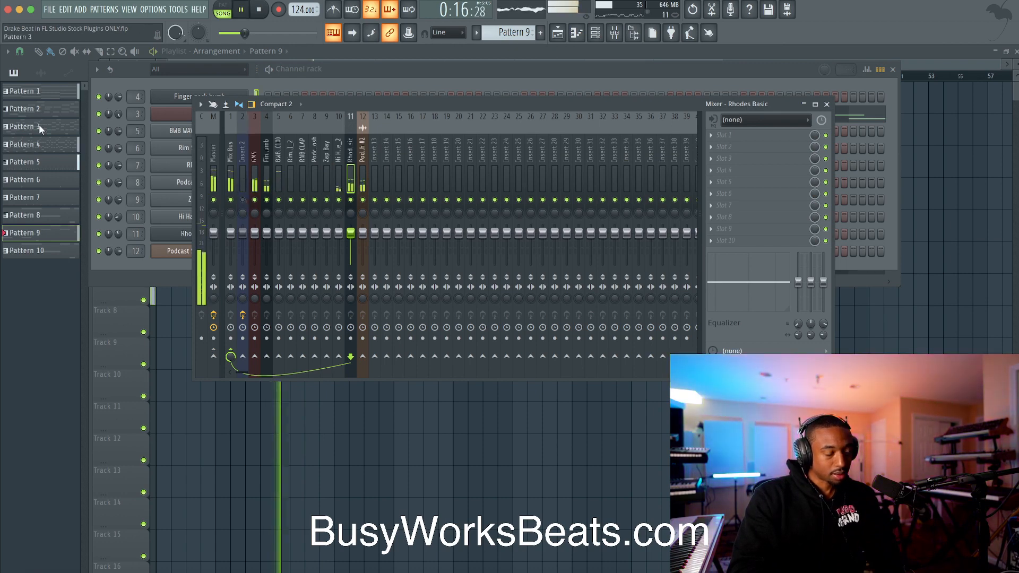
# Select all ten patterns and recolor them with light magenta as the first gradient color.
pyautogui.click(55, 91)
pyautogui.rightClick(46, 252)
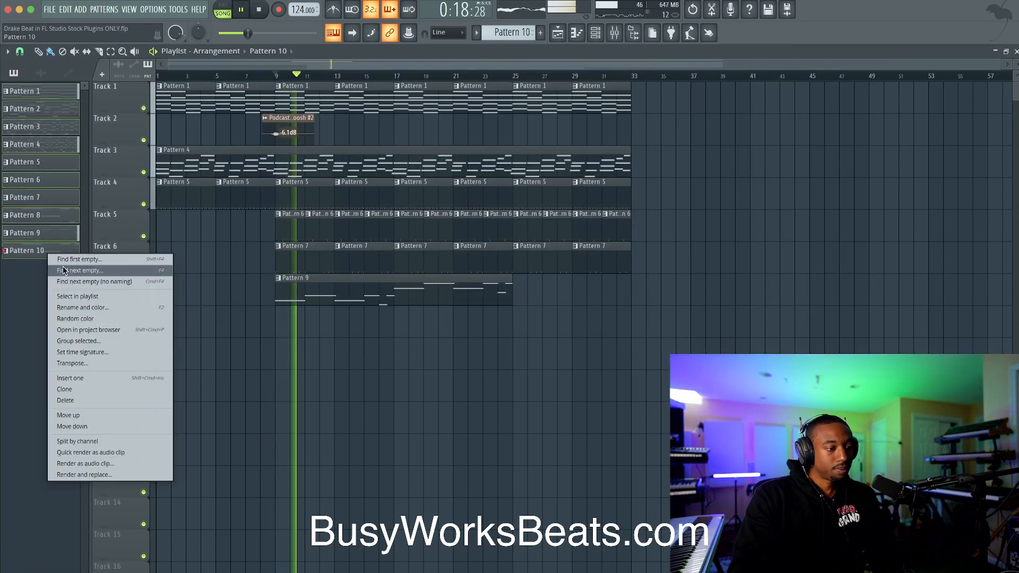
pyautogui.click(84, 308)
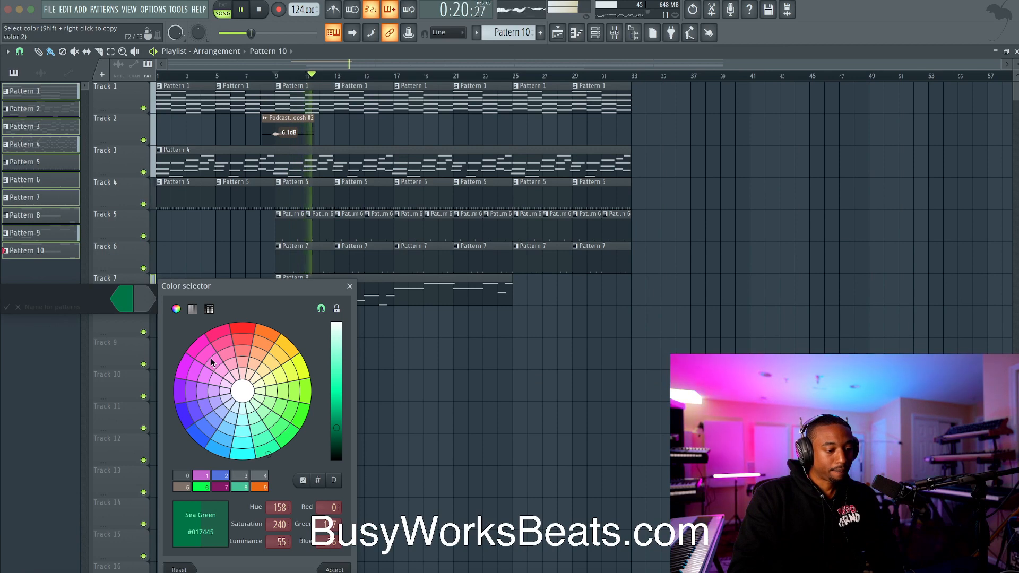
pyautogui.click(211, 362)
pyautogui.press('Return')
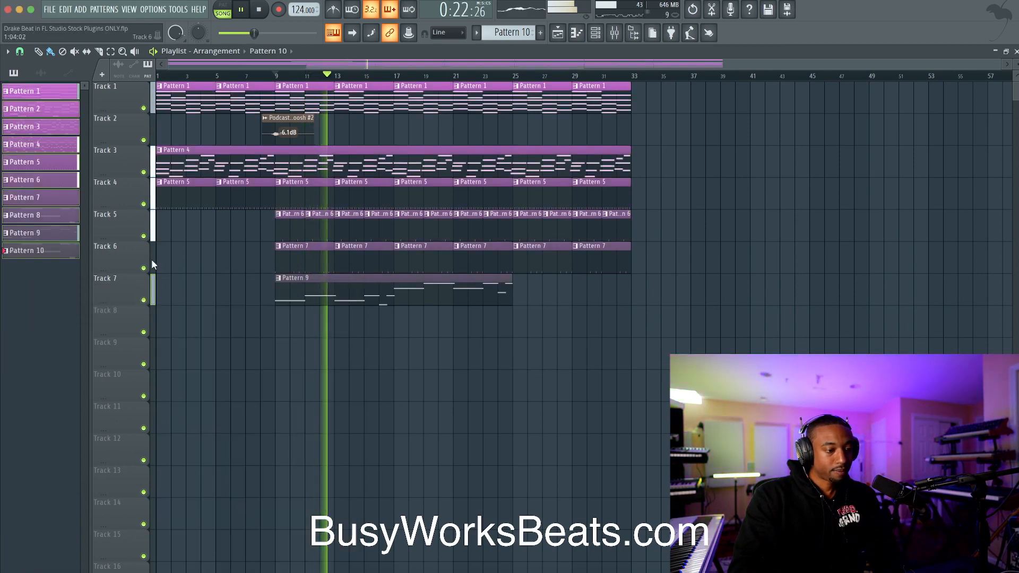
# Recolor all the patterns with a gradient from light magenta #C163CB to blue.
pyautogui.rightClick(69, 231)
pyautogui.click(120, 285)
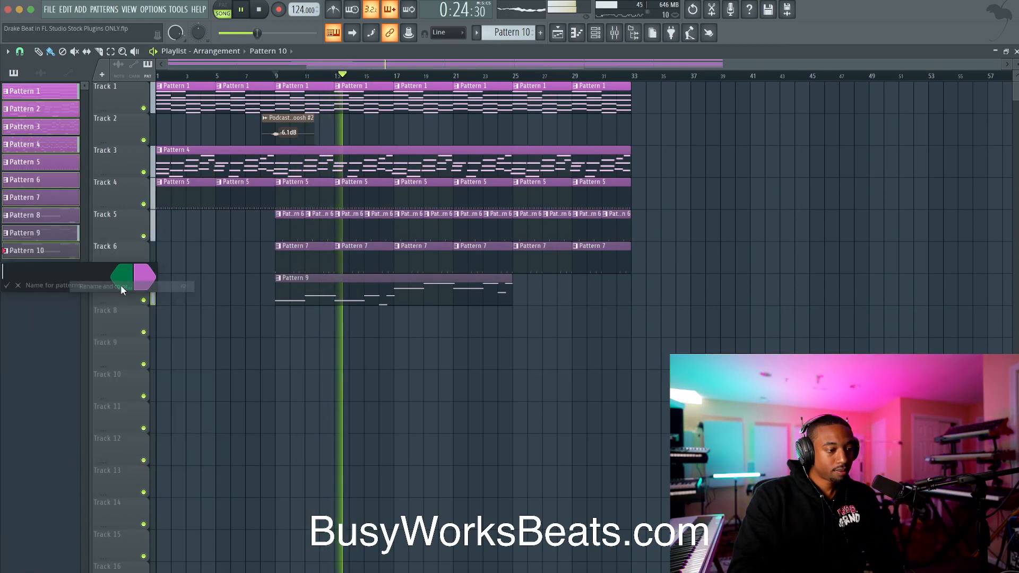
pyautogui.click(144, 282)
pyautogui.click(181, 459)
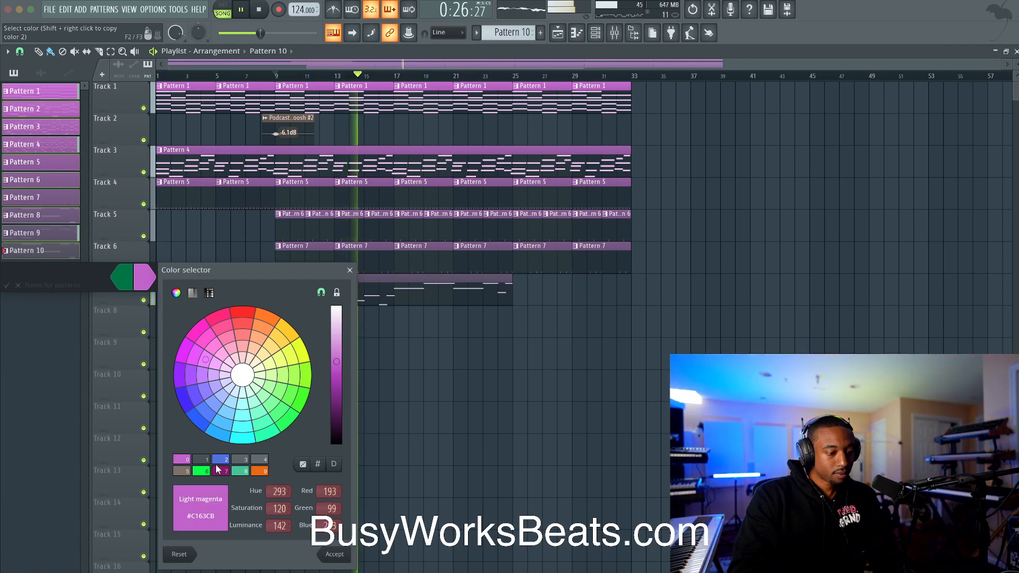
pyautogui.press('Return')
pyautogui.click(145, 283)
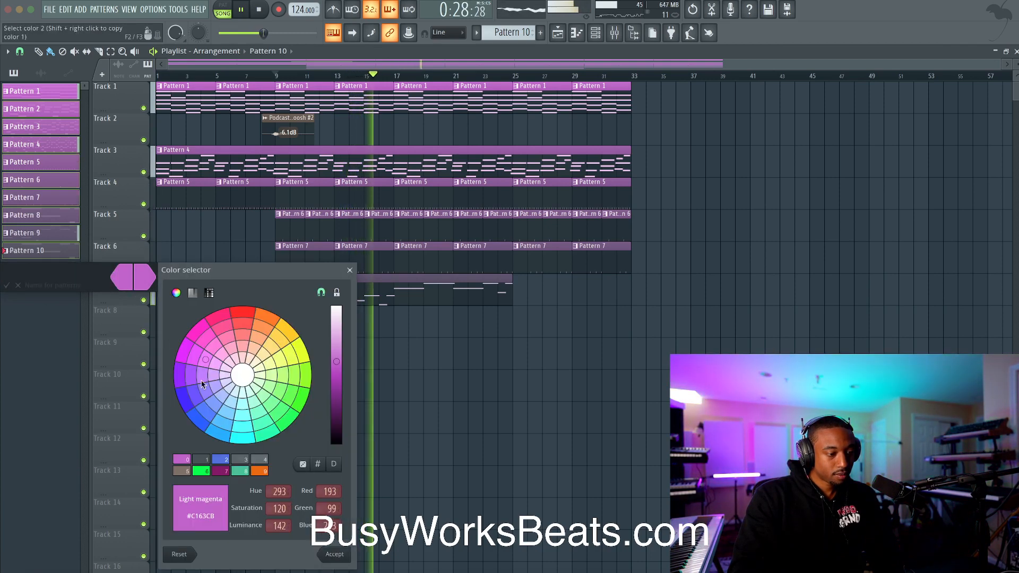
pyautogui.click(220, 459)
pyautogui.press('Return')
pyautogui.press('Return')
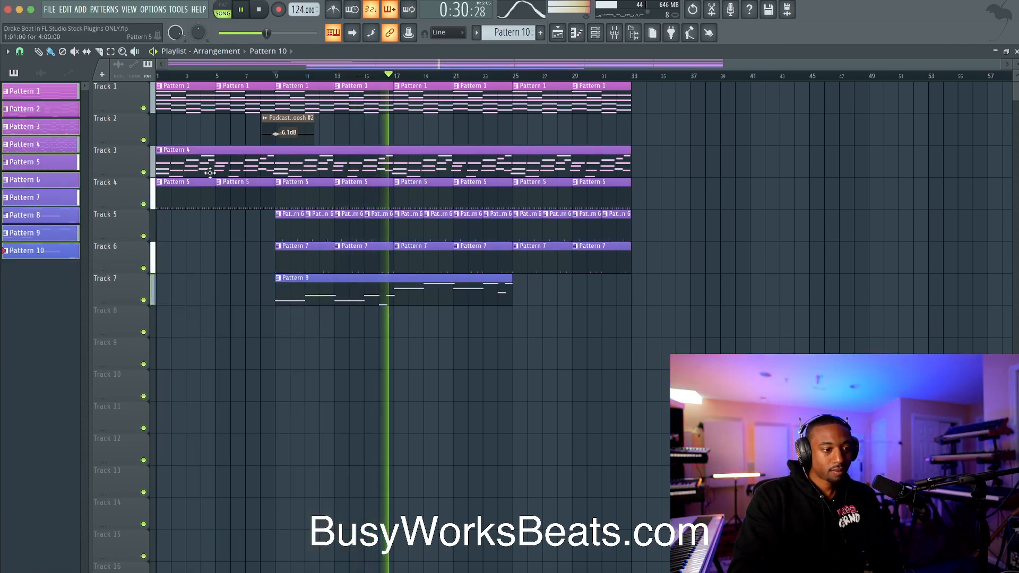
# Change the color of the Podcast Swoosh #2 audio clip to the saved light magenta.
pyautogui.click(41, 73)
pyautogui.rightClick(48, 91)
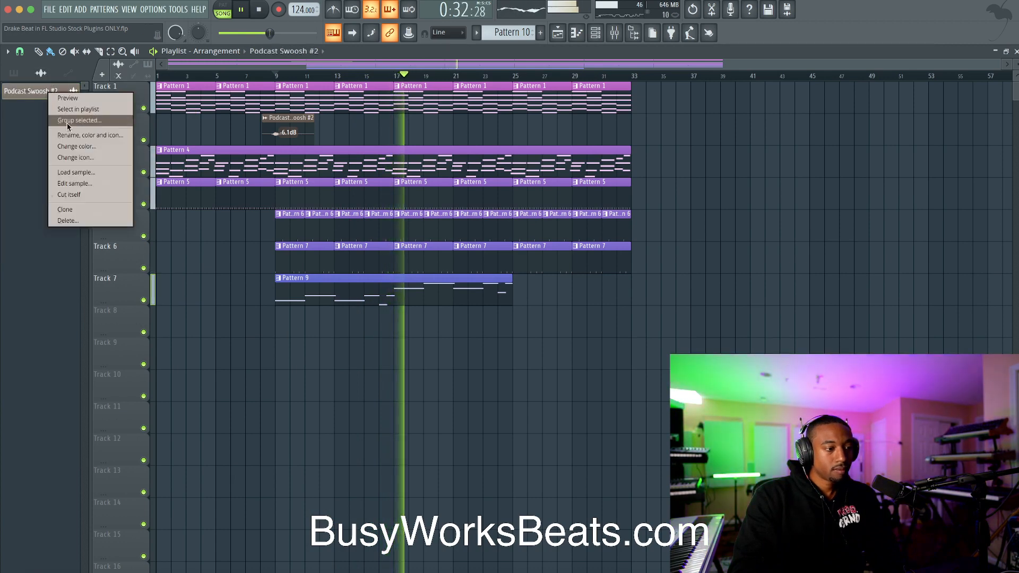
pyautogui.click(77, 135)
pyautogui.click(119, 129)
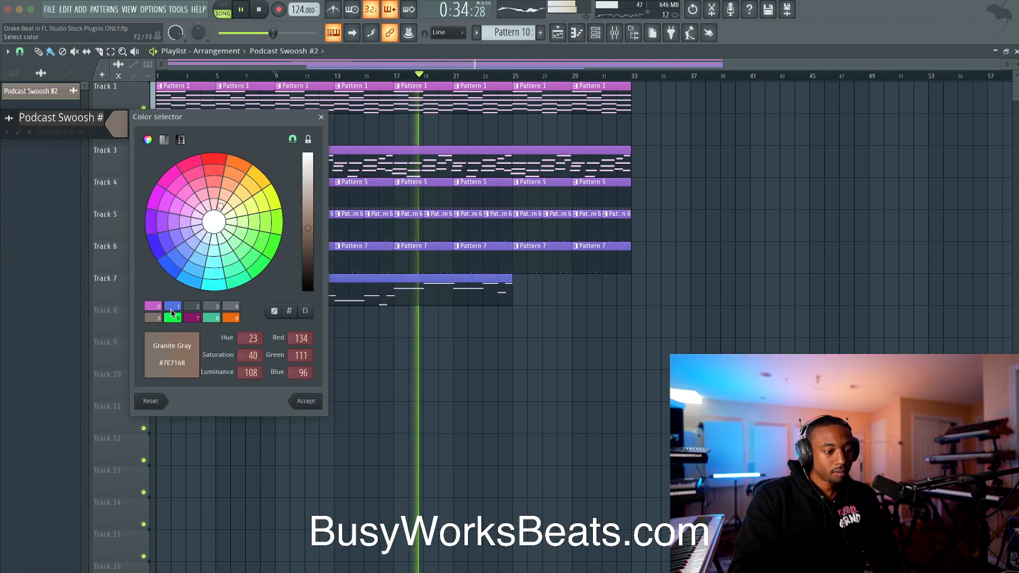
pyautogui.click(156, 304)
pyautogui.press('Return')
pyautogui.press('Return')
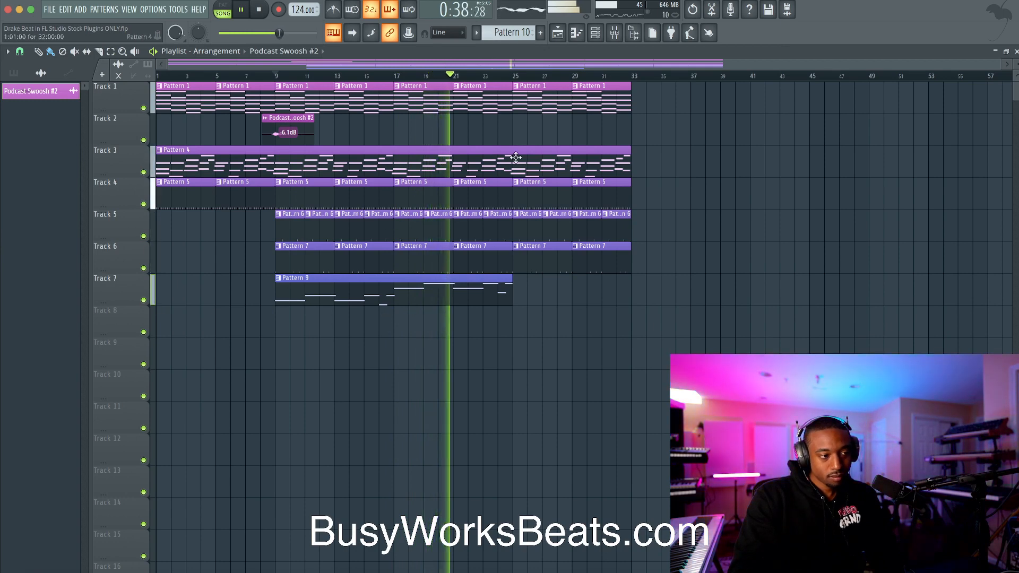
# Check the mixer levels and the channel rack while the arrangement plays, and return to the playlist.
pyautogui.press('F9')
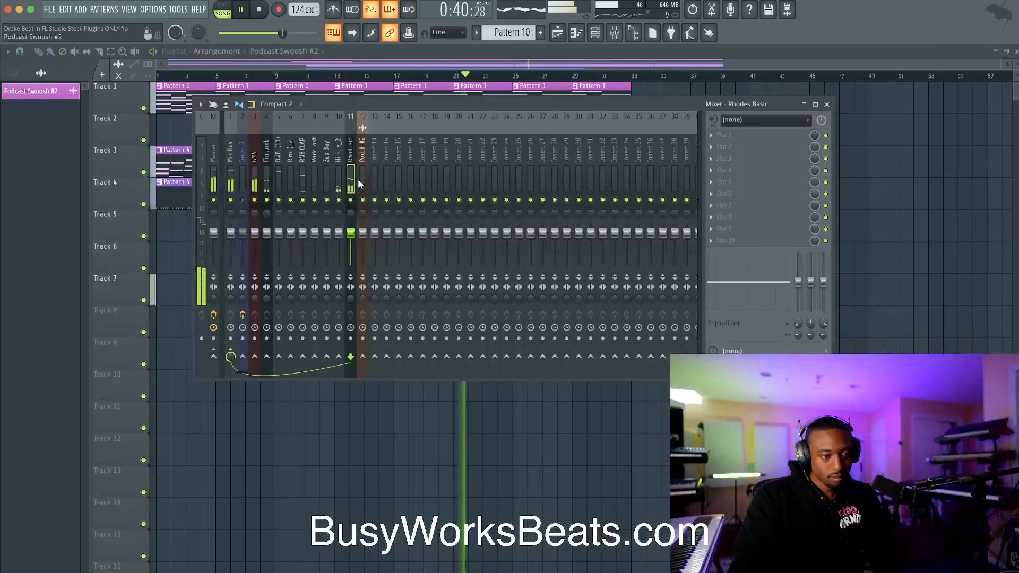
pyautogui.click(597, 36)
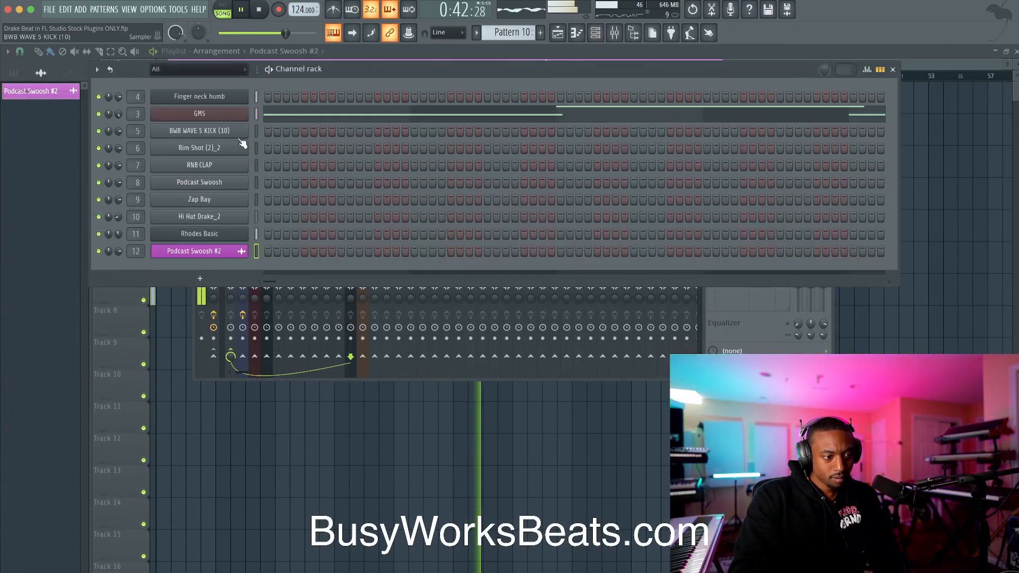
pyautogui.click(739, 330)
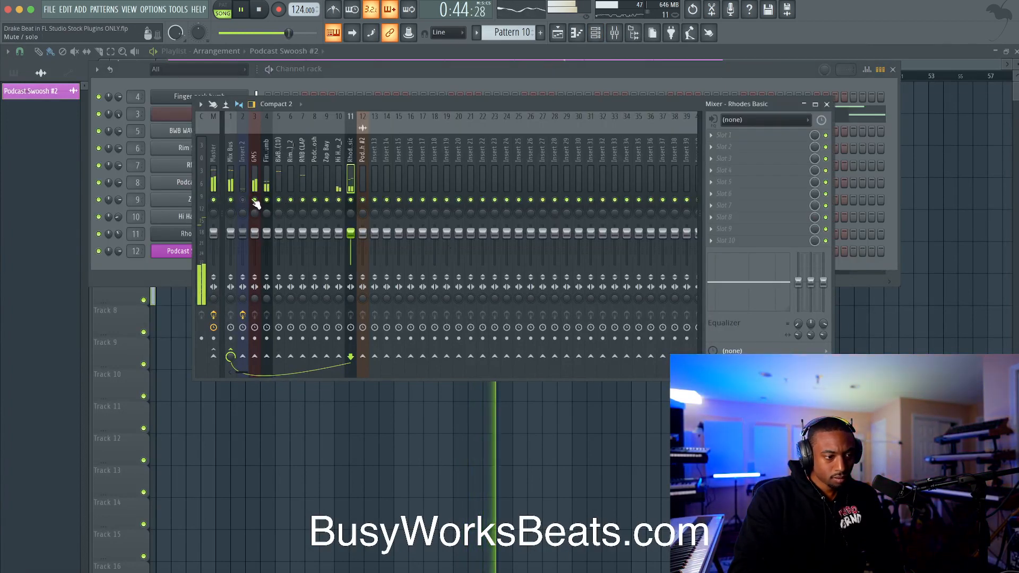
pyautogui.press('F12')
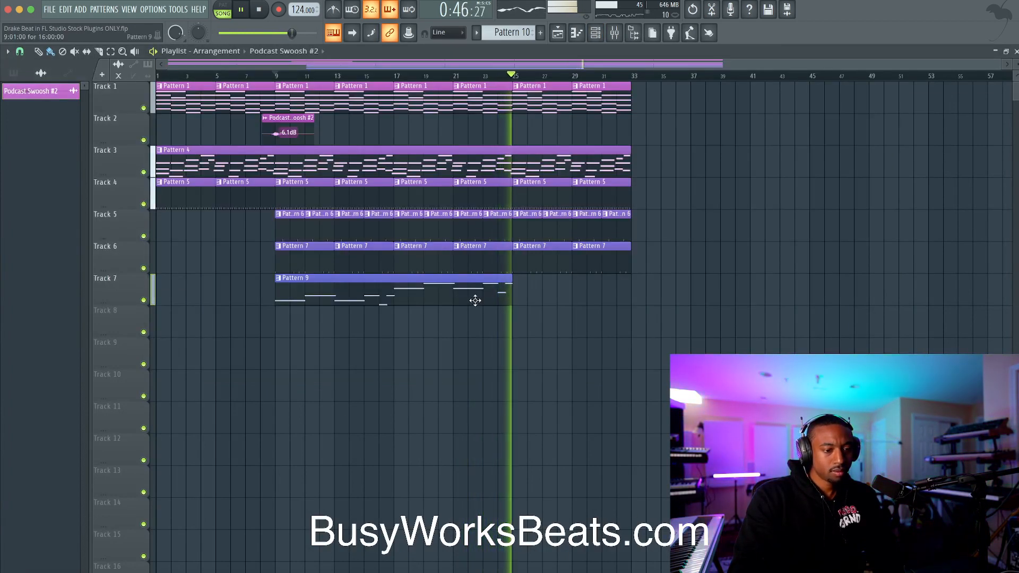
# Move the last GMS note of Pattern 9 down to B3 and listen to the ending in the arrangement.
pyautogui.press('space')
pyautogui.doubleClick(494, 287)
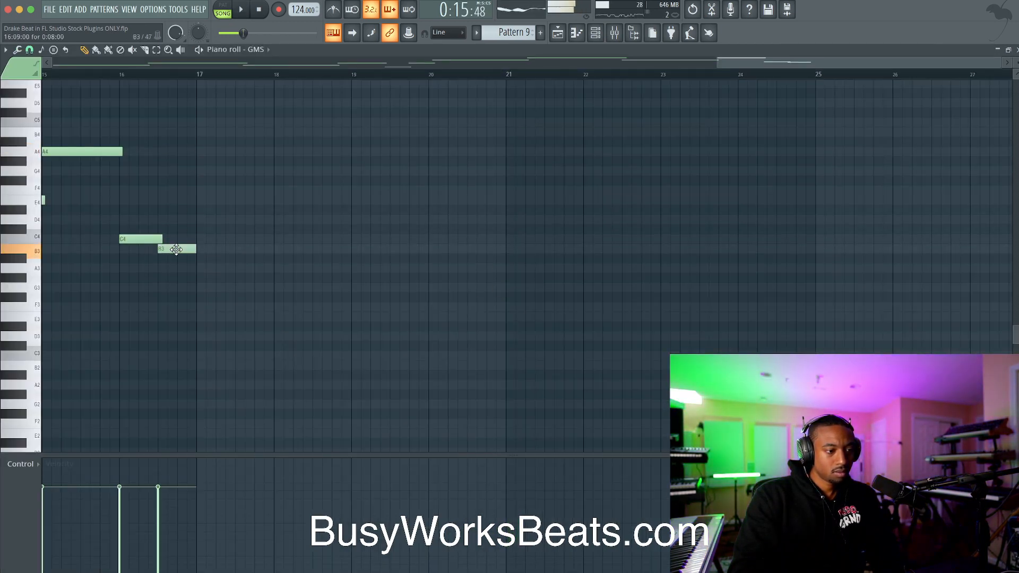
pyautogui.press('space')
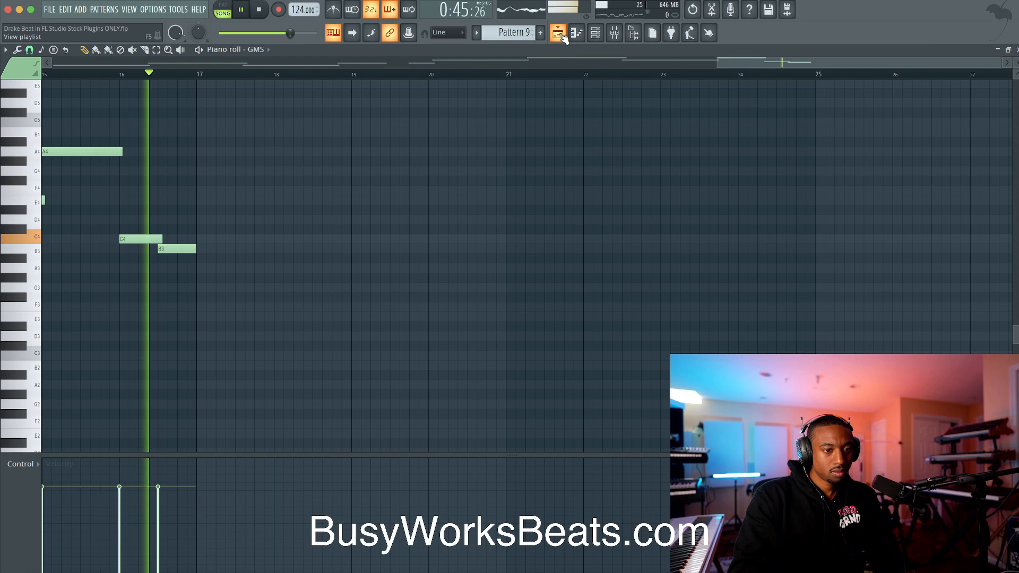
pyautogui.press('F5')
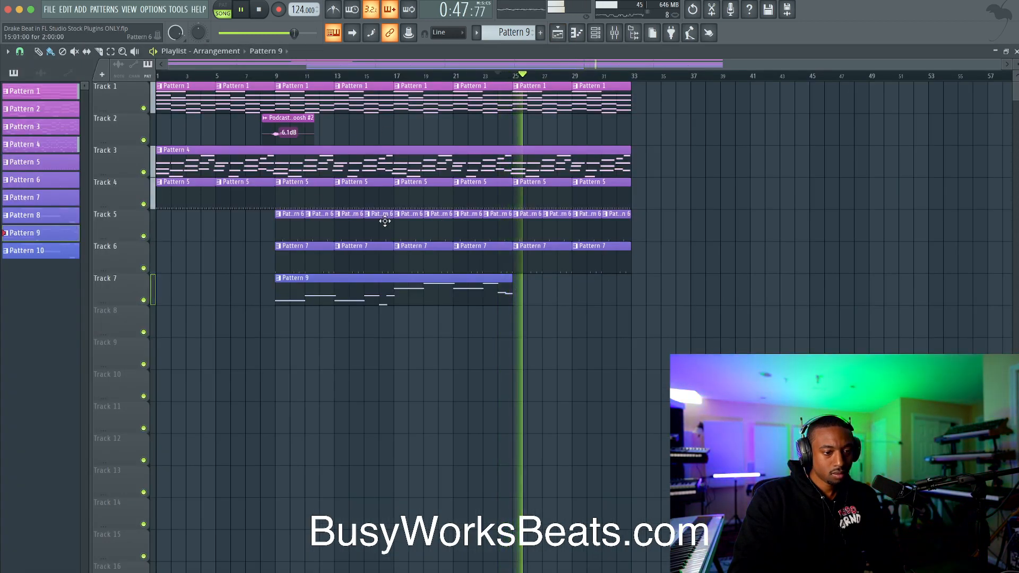
# Add Fruity Soft Clipper to the first effect slot of the Mix Bus and lower its threshold.
pyautogui.click(595, 32)
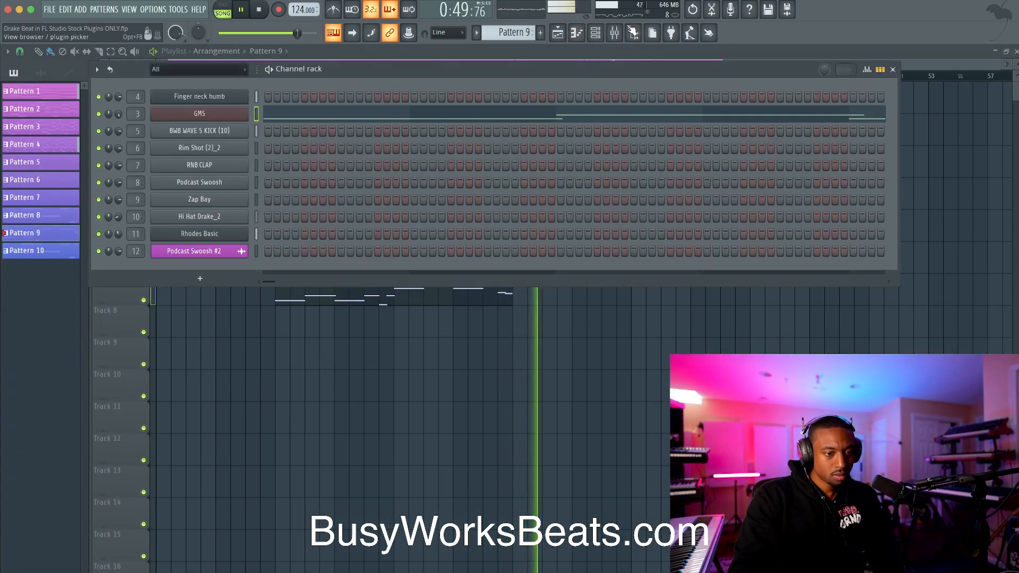
pyautogui.press('F9')
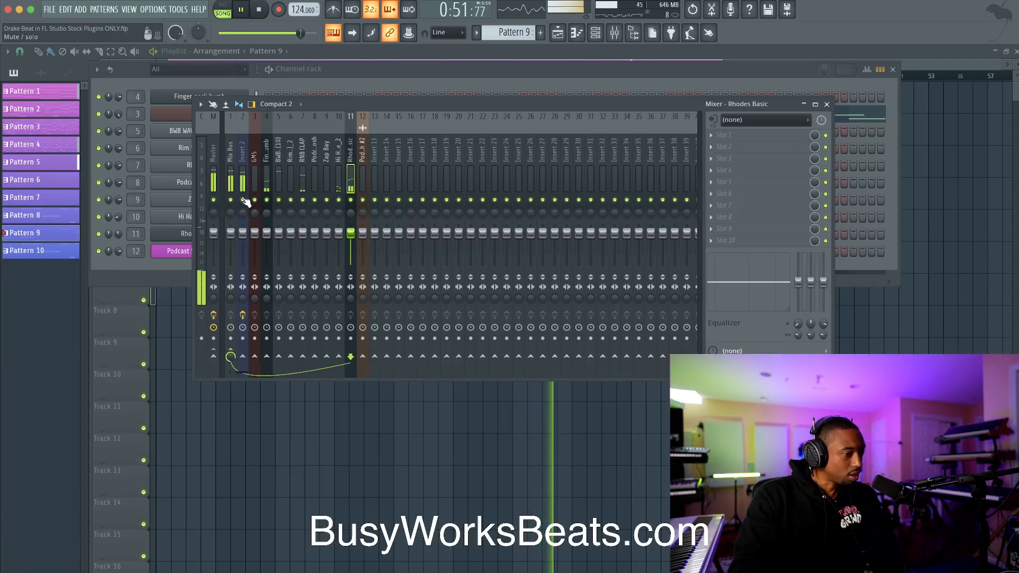
pyautogui.click(230, 161)
pyautogui.click(727, 141)
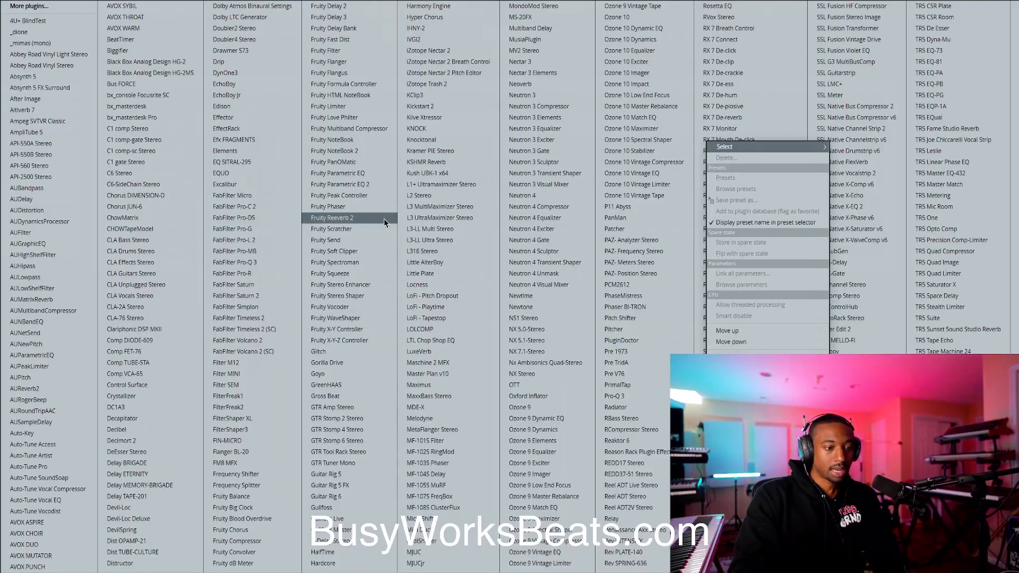
pyautogui.click(350, 252)
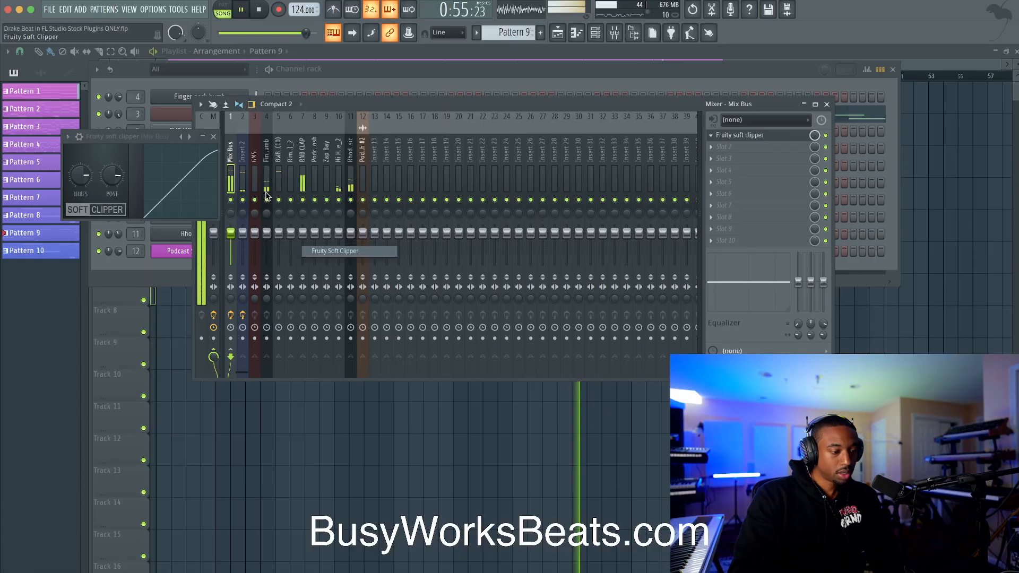
pyautogui.moveTo(82, 177); pyautogui.dragTo(84, 192)
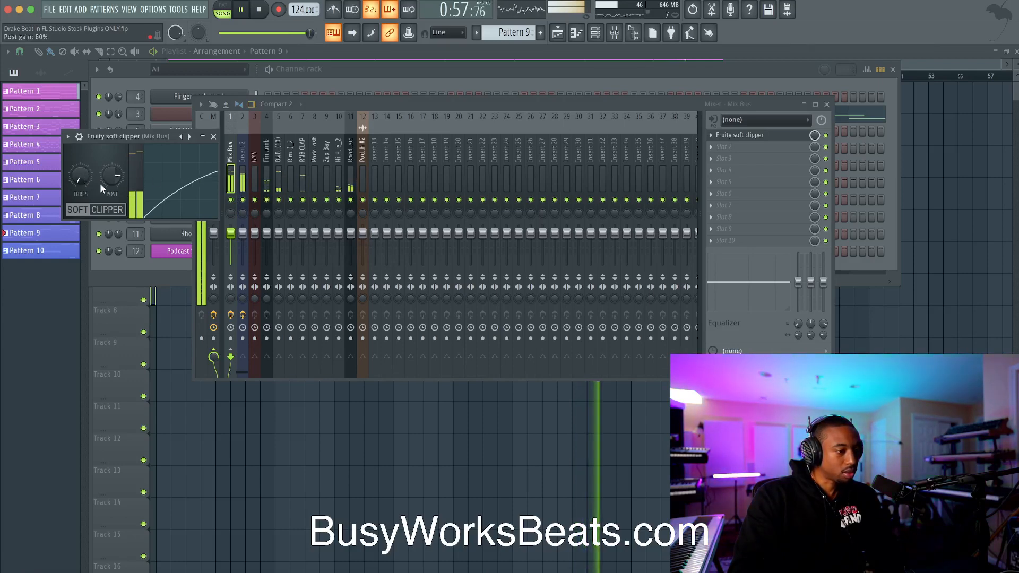
pyautogui.click(213, 136)
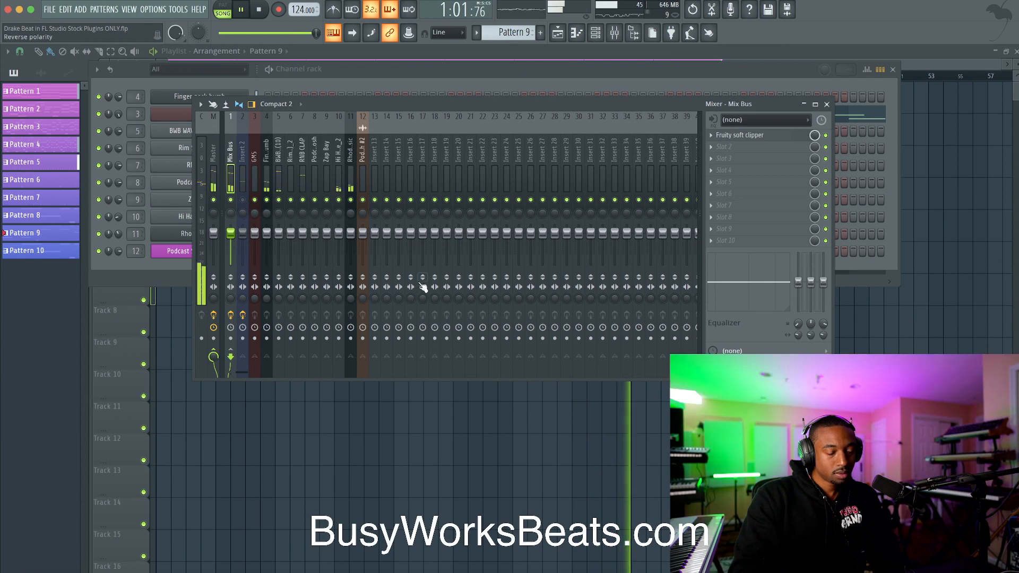
# Play the arrangement from the start and toggle the mute of Insert 2 in the mixer.
pyautogui.click(392, 418)
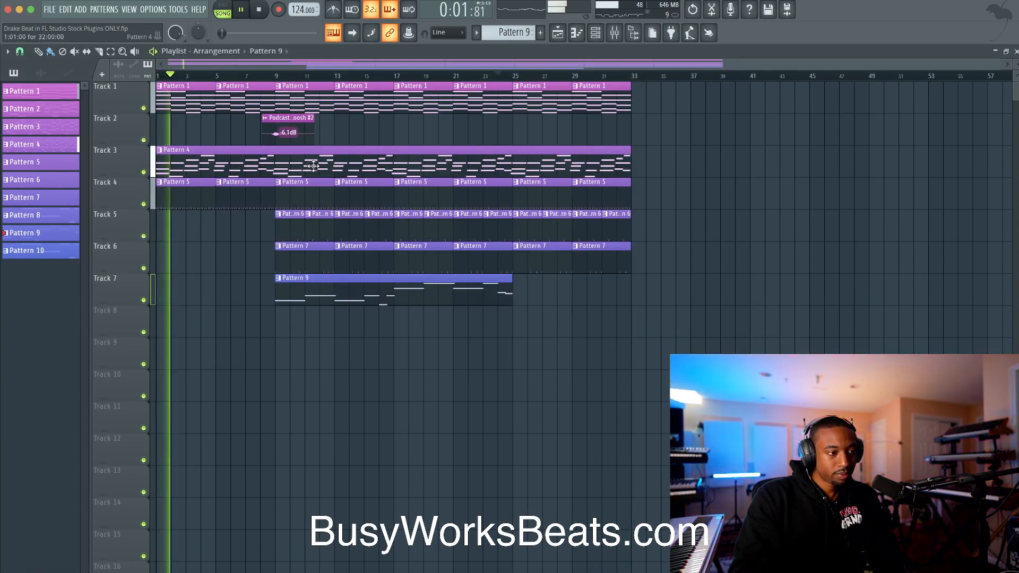
pyautogui.click(614, 33)
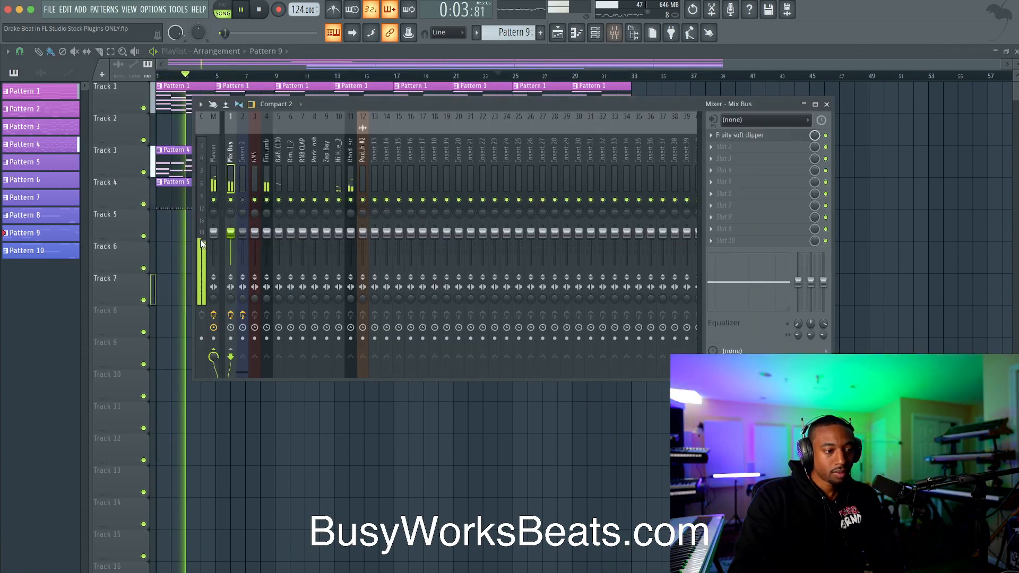
pyautogui.click(243, 200)
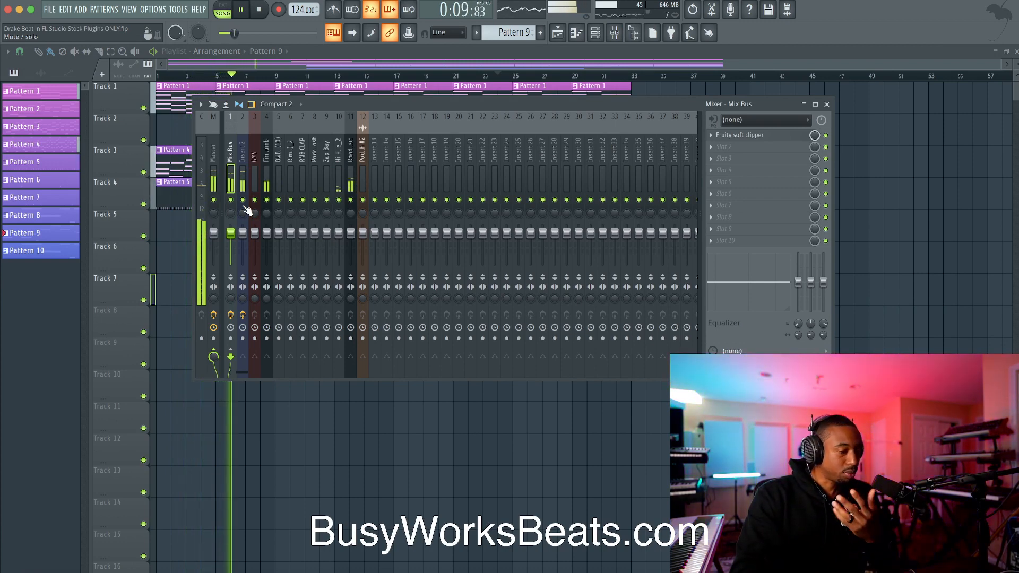
pyautogui.click(244, 201)
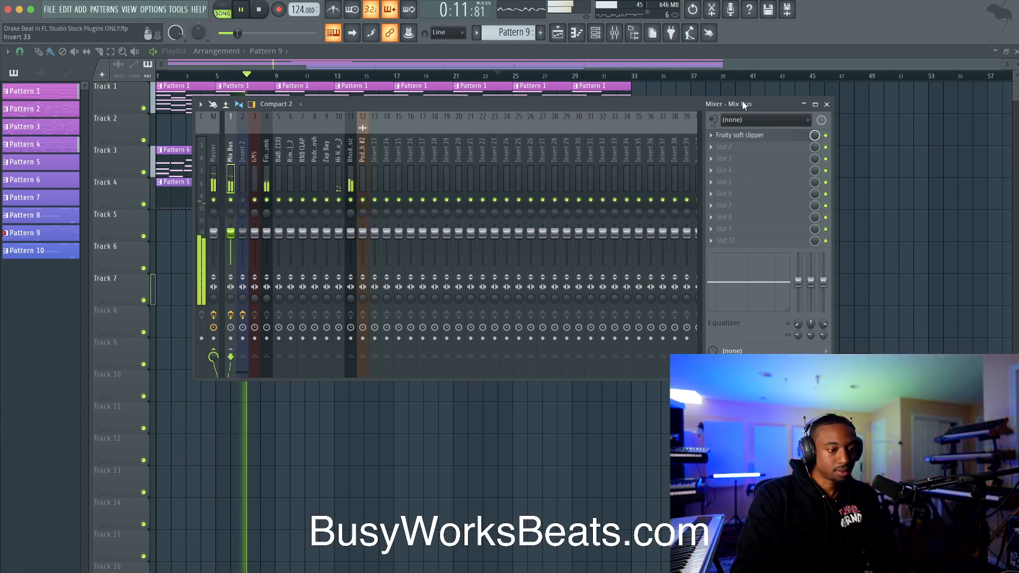
# Rename mixer track Insert 13 as REVERB.
pyautogui.click(826, 104)
pyautogui.click(614, 32)
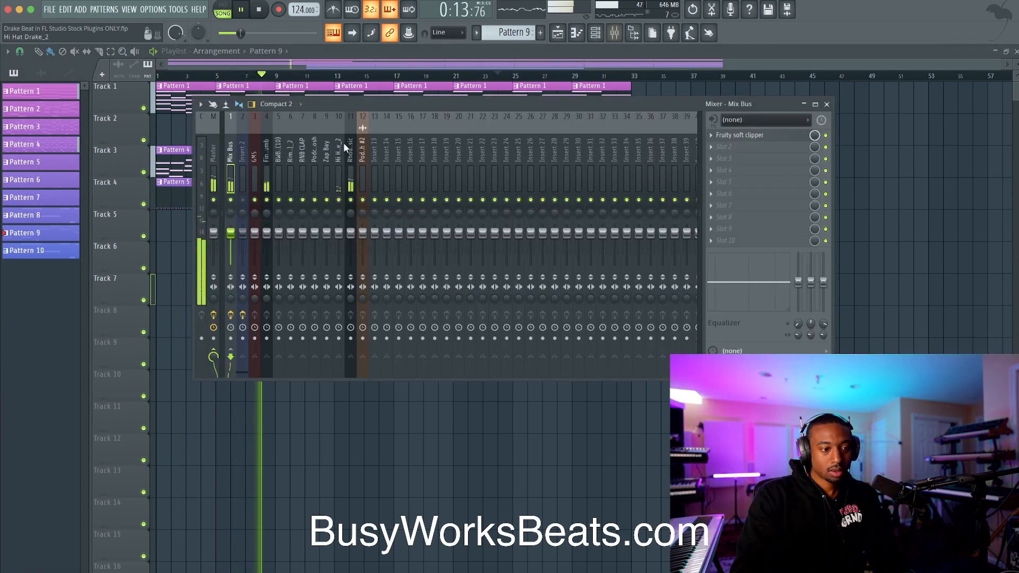
pyautogui.click(375, 162)
pyautogui.press('F2')
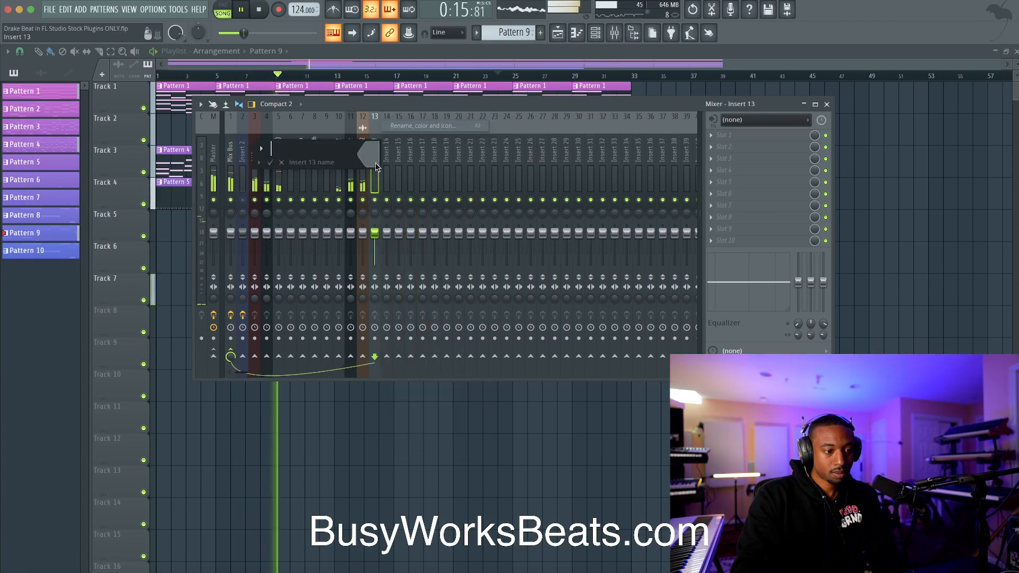
pyautogui.write('REVERB')
pyautogui.press('Return')
# Add Fruity Reeverb 2 to the REVERB track with a decay time of 4.1 s and route Finger neck humb to that track.
pyautogui.click(713, 137)
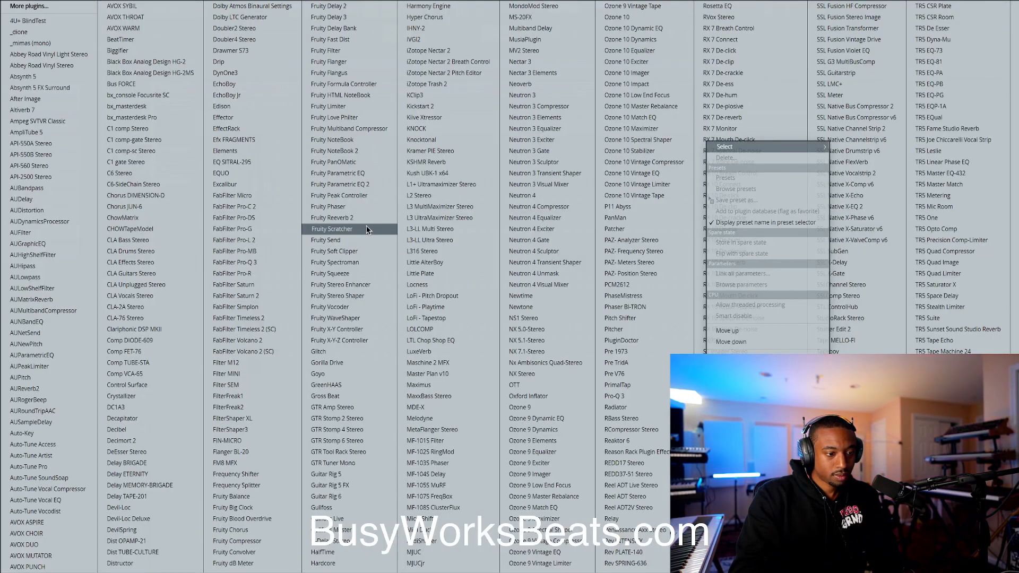
pyautogui.click(350, 218)
pyautogui.moveTo(353, 175); pyautogui.dragTo(353, 169)
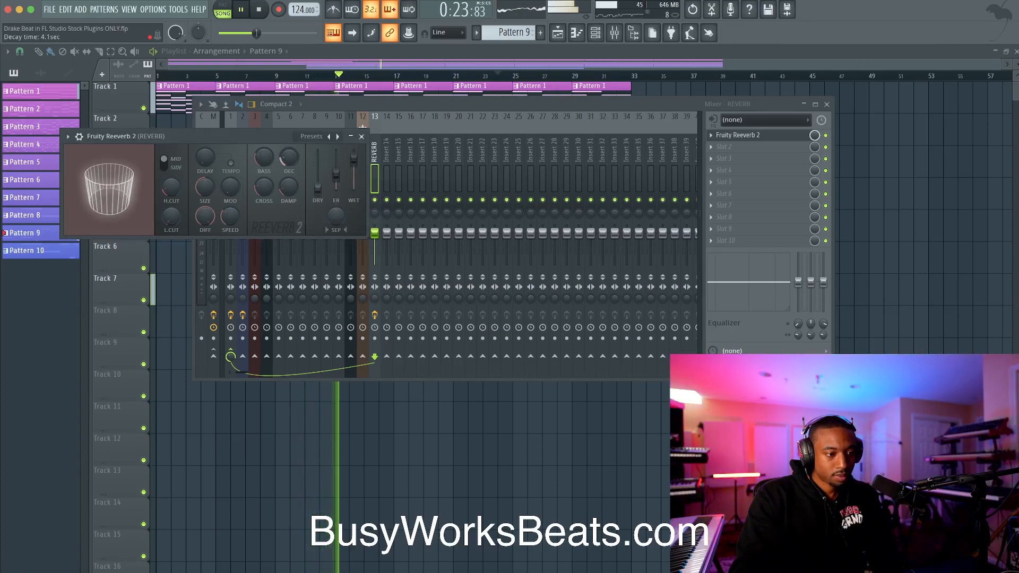
pyautogui.click(361, 136)
pyautogui.click(264, 169)
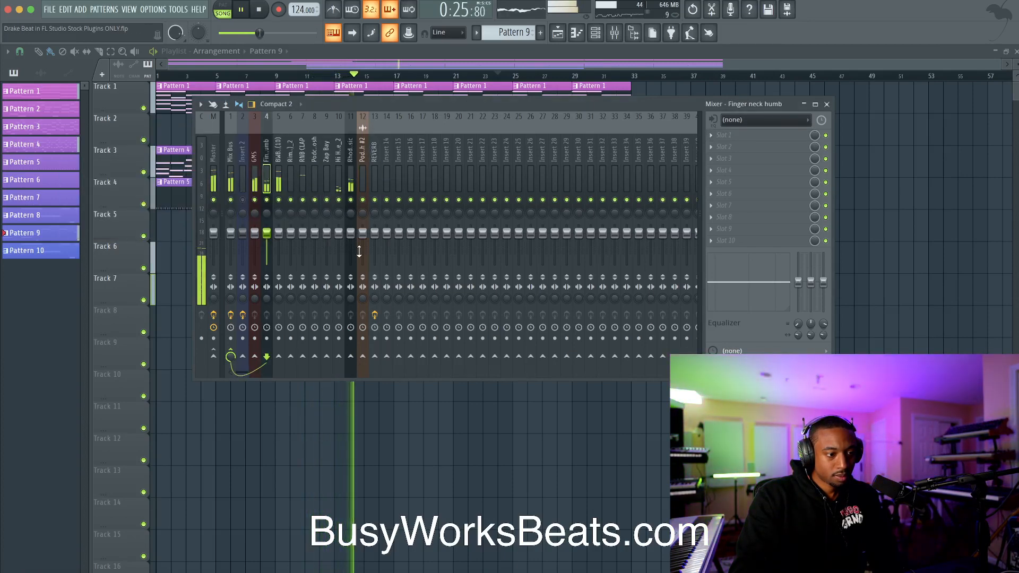
pyautogui.click(377, 344)
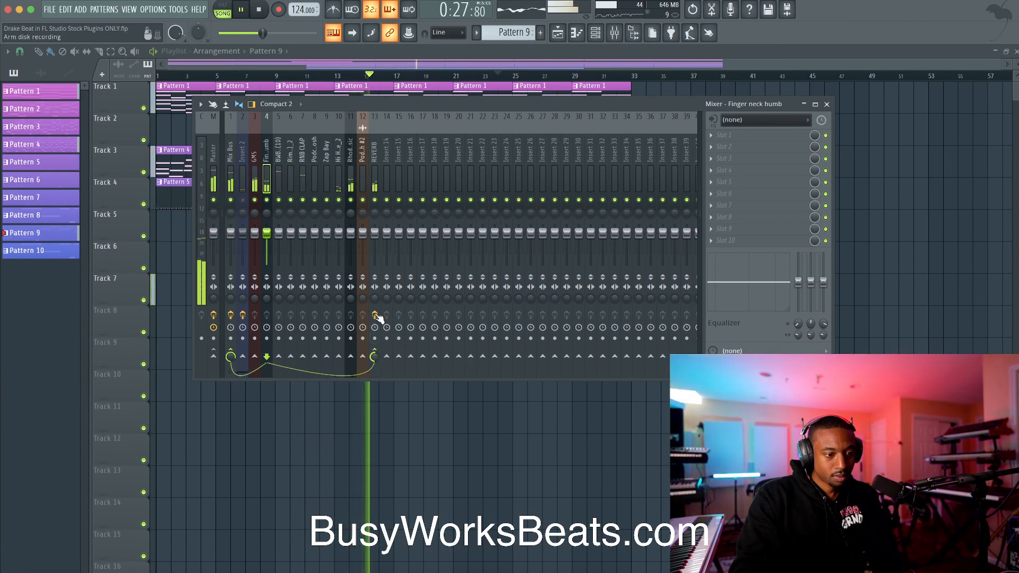
# Add Fruity Delay 3 to the second effect slot of the REVERB track with a feedback level of 62.5%.
pyautogui.click(731, 157)
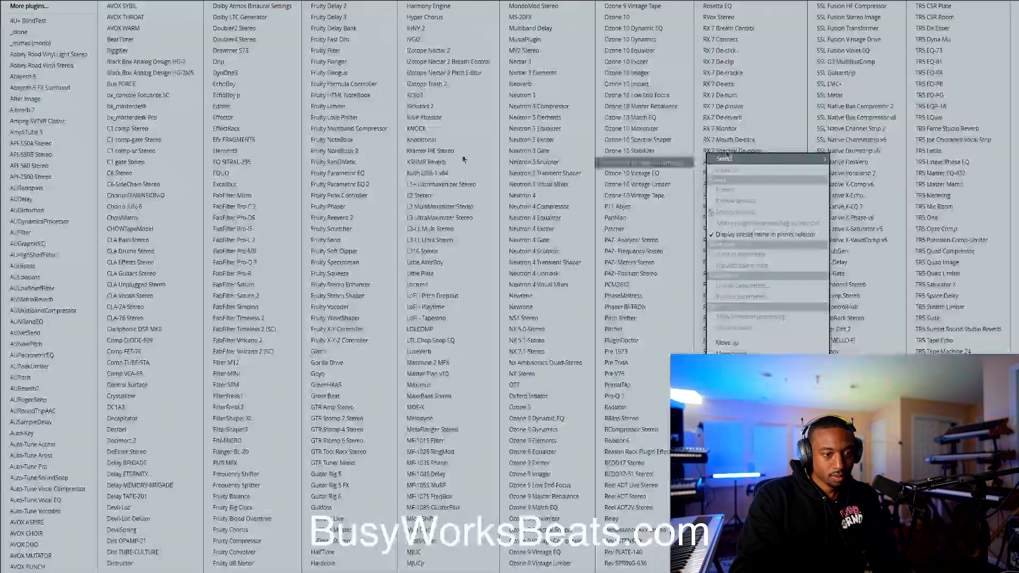
pyautogui.click(355, 18)
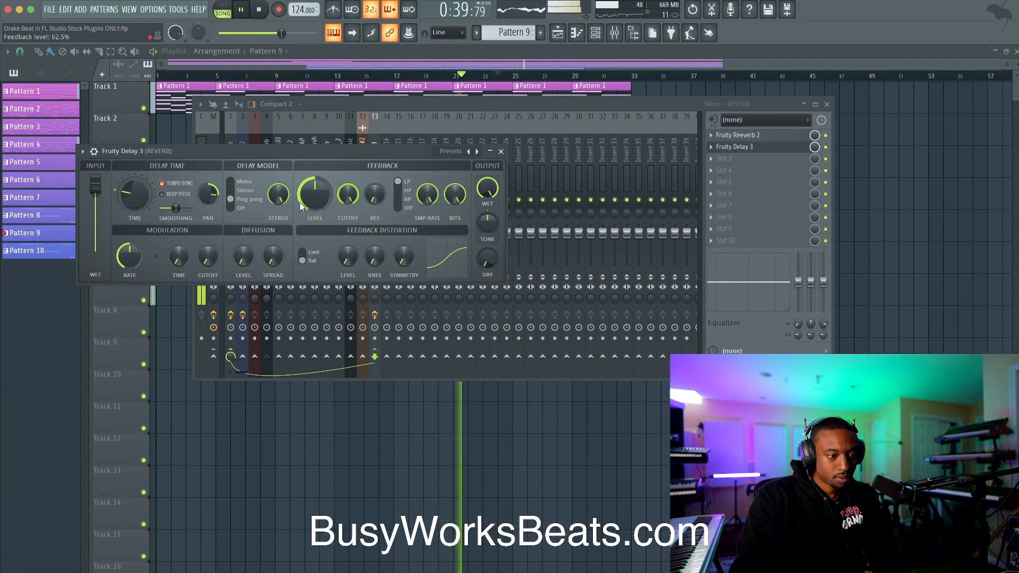
pyautogui.click(500, 151)
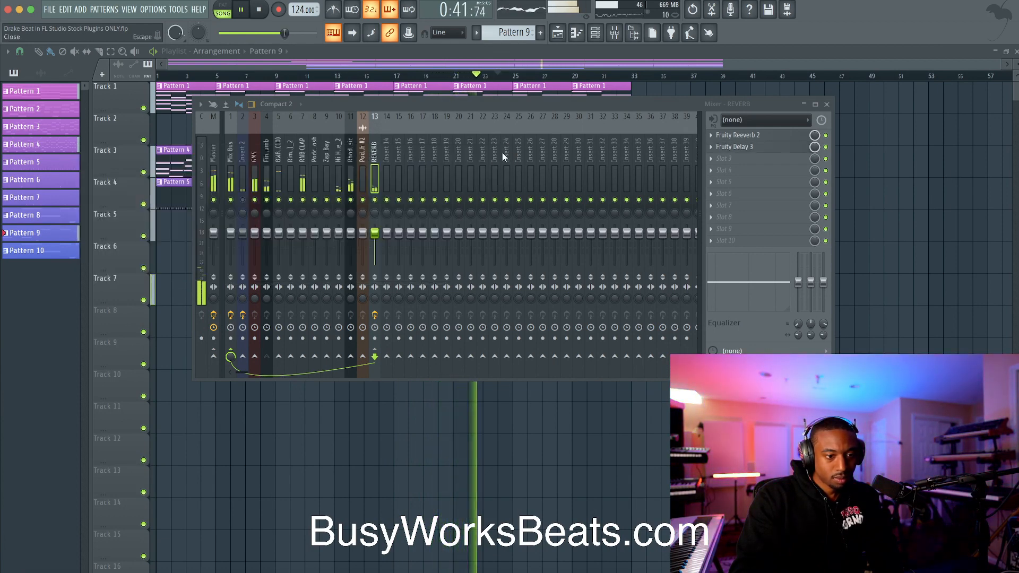
# Set the send level from Finger neck humb to REVERB to 76% and return to the playlist.
pyautogui.click(267, 183)
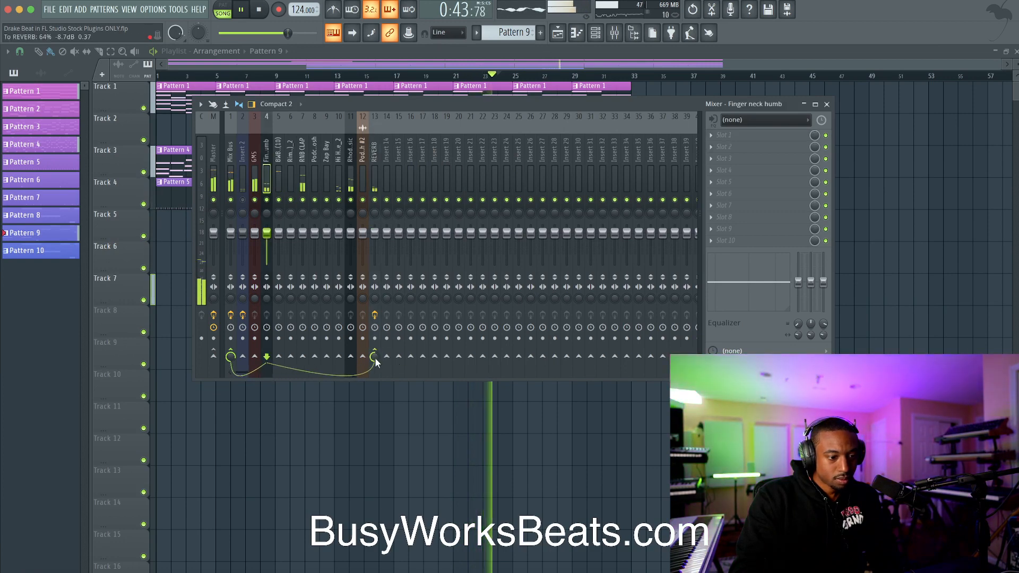
pyautogui.moveTo(374, 356); pyautogui.dragTo(375, 374)
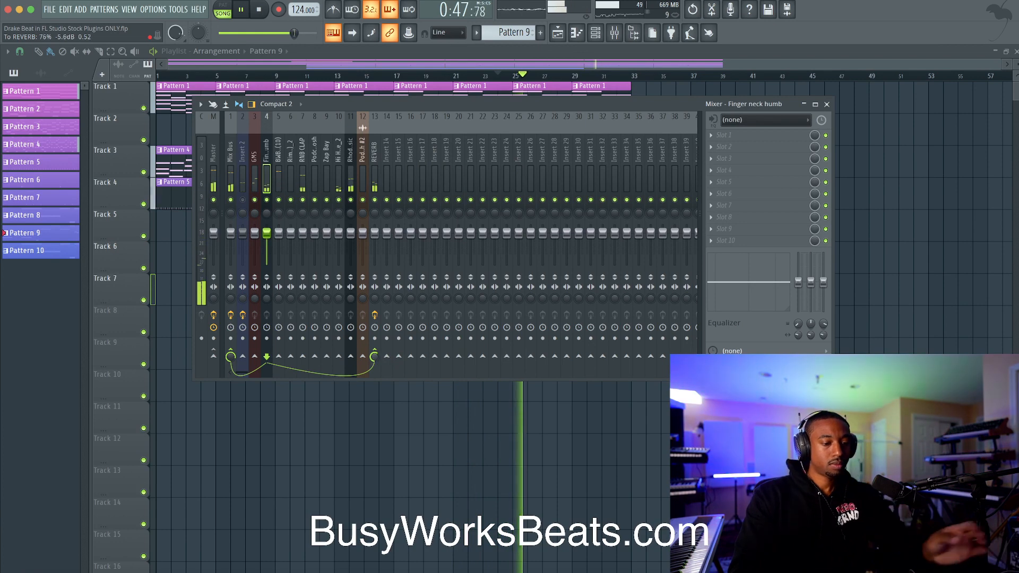
pyautogui.press('F9')
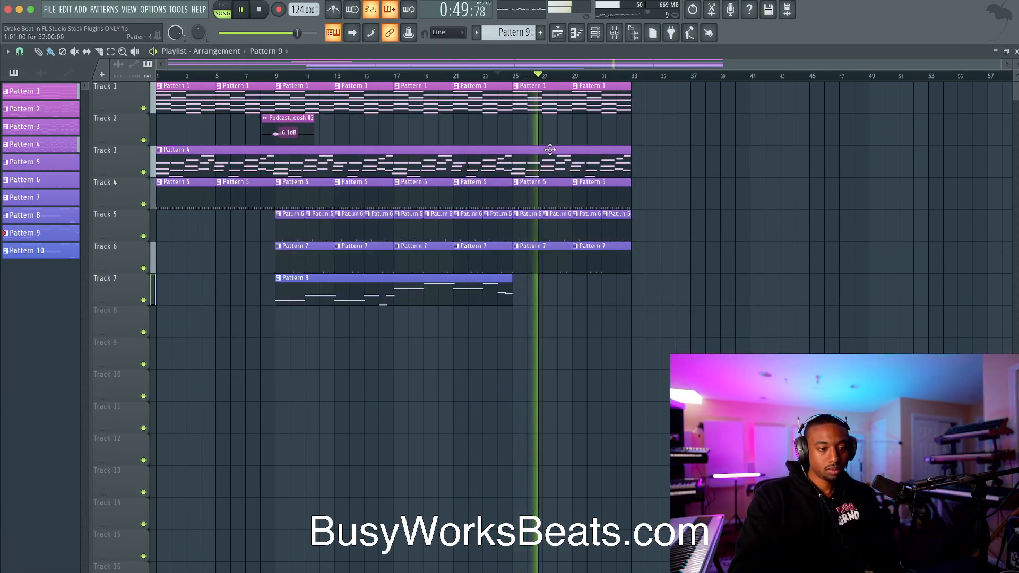
pyautogui.click(601, 34)
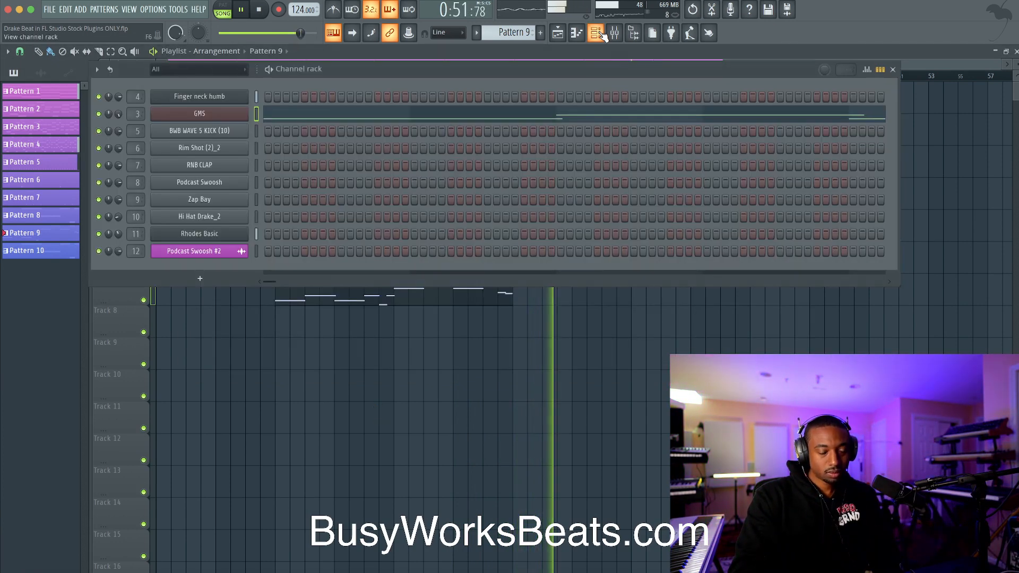
pyautogui.press('F6')
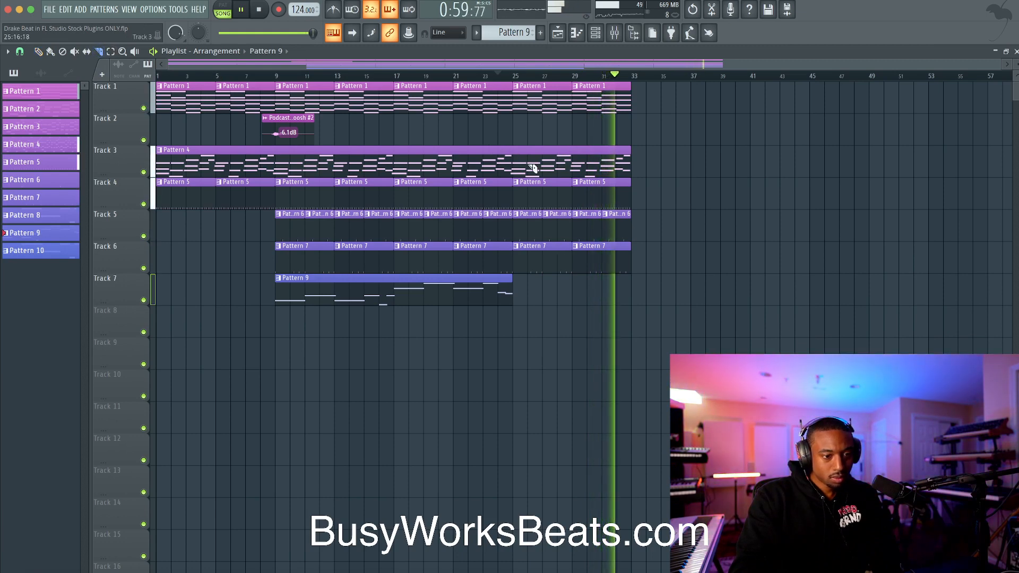
# Slice the Pattern 4 clip at bar 25 and duplicate all clips from bars 25 to 32 directly after themselves.
pyautogui.moveTo(516, 120); pyautogui.dragTo(517, 274)
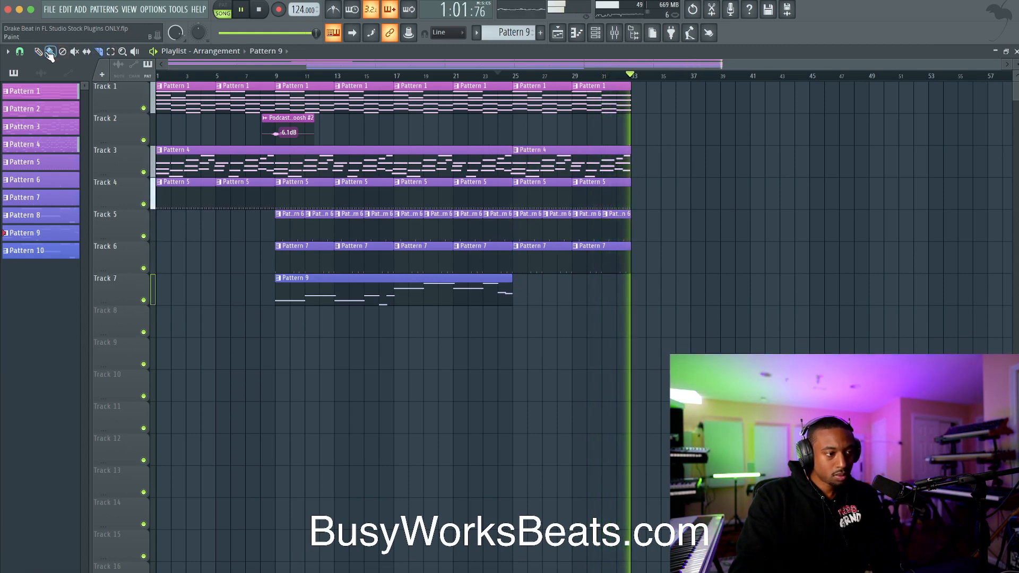
pyautogui.moveTo(641, 336); pyautogui.dragTo(529, 96)
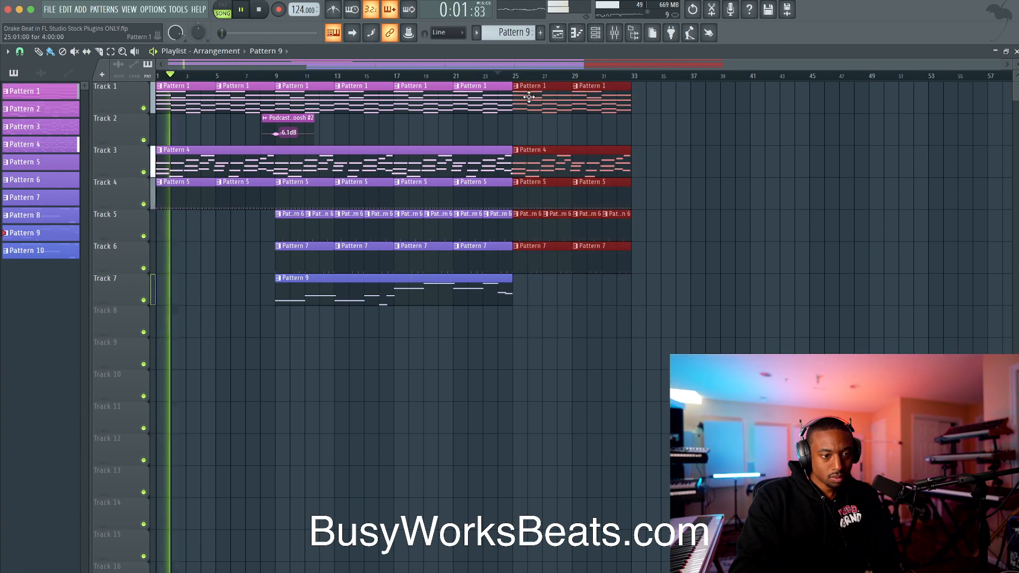
pyautogui.hotkey('ctrl', 'b')
pyautogui.click(587, 336)
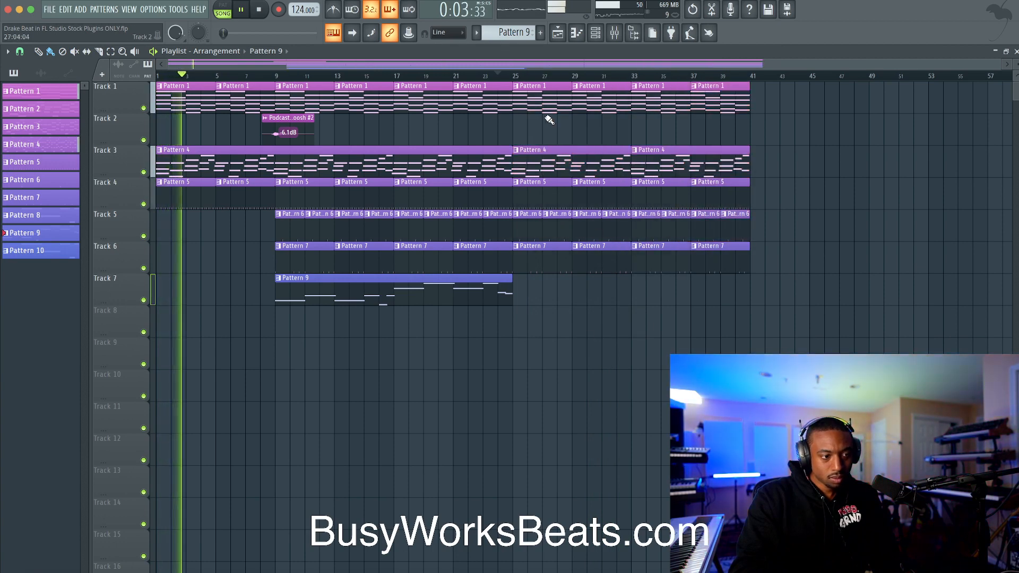
# Listen to the extended arrangement and restart its playback from the beginning.
pyautogui.click(615, 34)
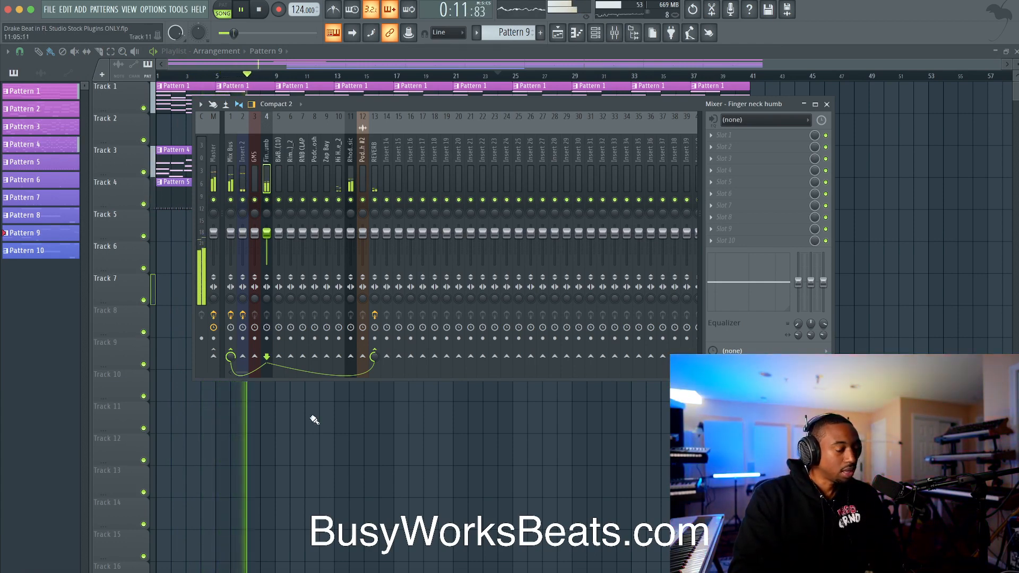
pyautogui.press('F9')
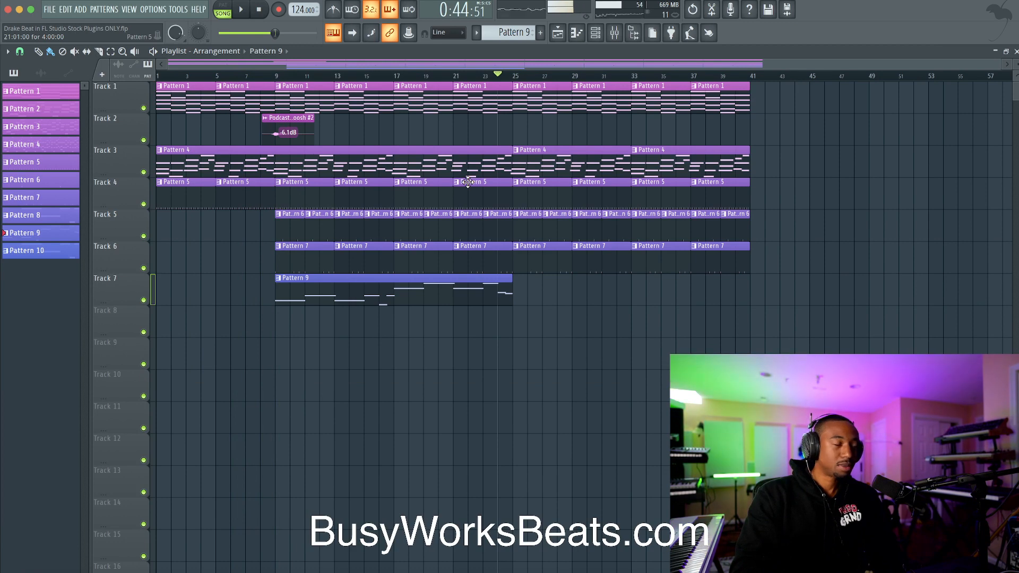
pyautogui.press('space')
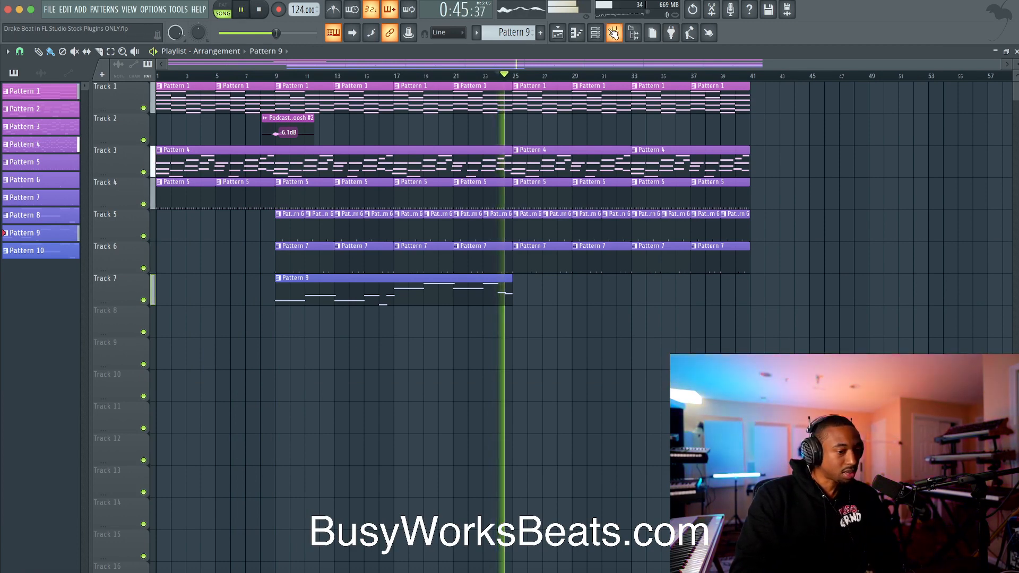
pyautogui.press('space')
pyautogui.press('space')
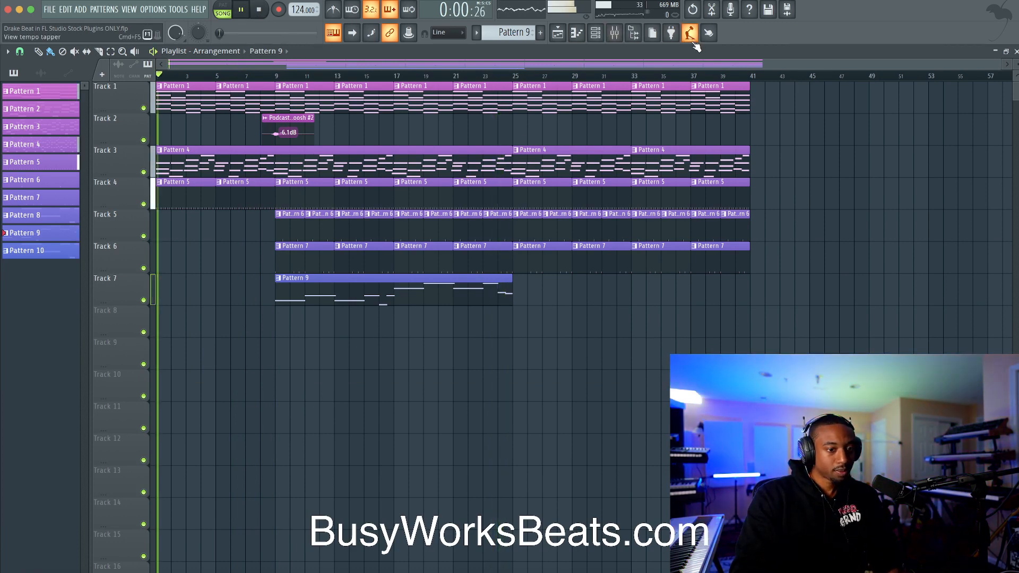
pyautogui.click(618, 39)
pyautogui.click(613, 33)
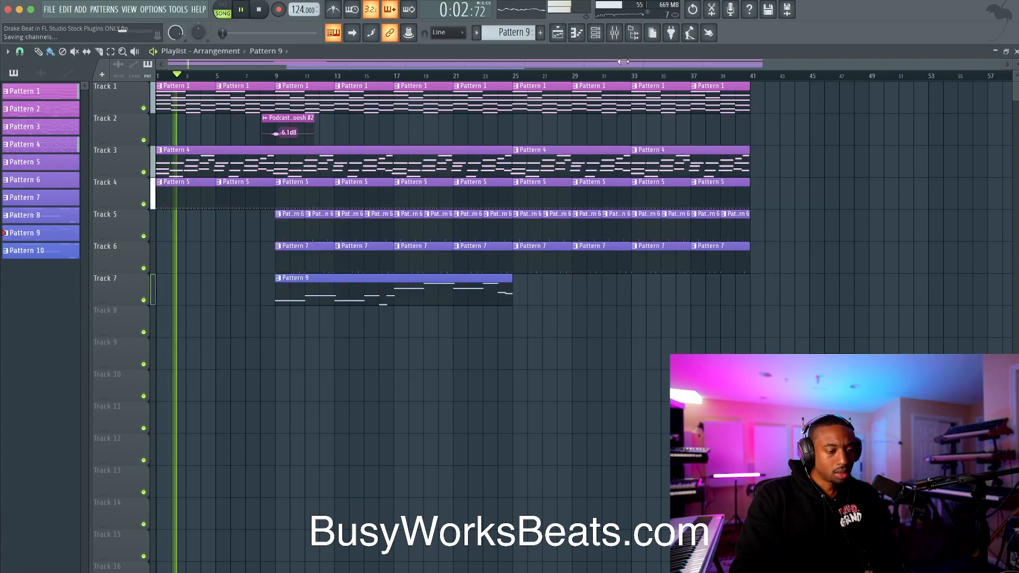
# Add Fruity Stereo Enhancer to the first effect slot of Finger neck humb and shift its phase offset to the right.
pyautogui.click(614, 33)
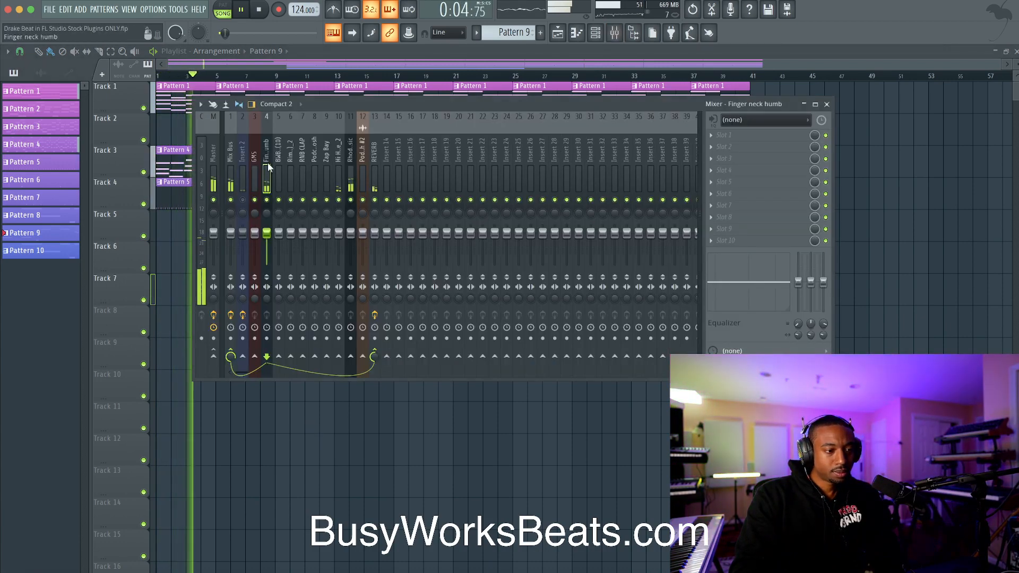
pyautogui.click(723, 135)
pyautogui.click(339, 284)
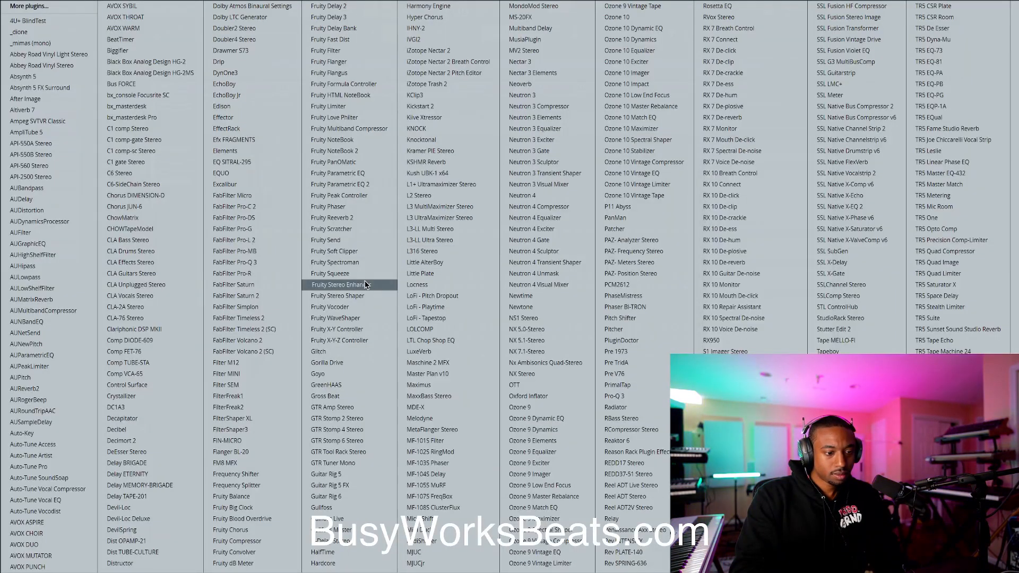
pyautogui.moveTo(133, 139); pyautogui.dragTo(133, 104)
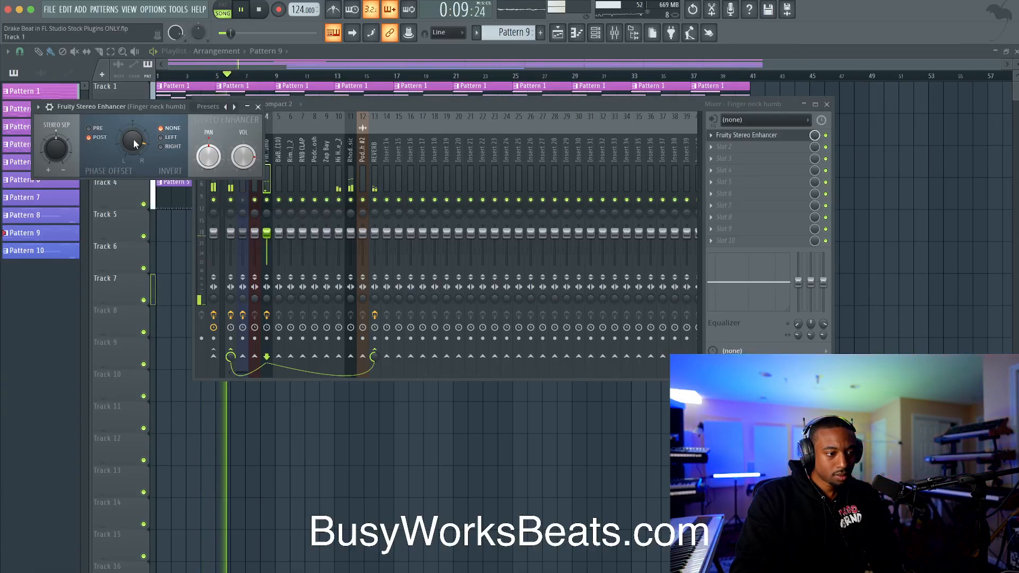
pyautogui.click(259, 107)
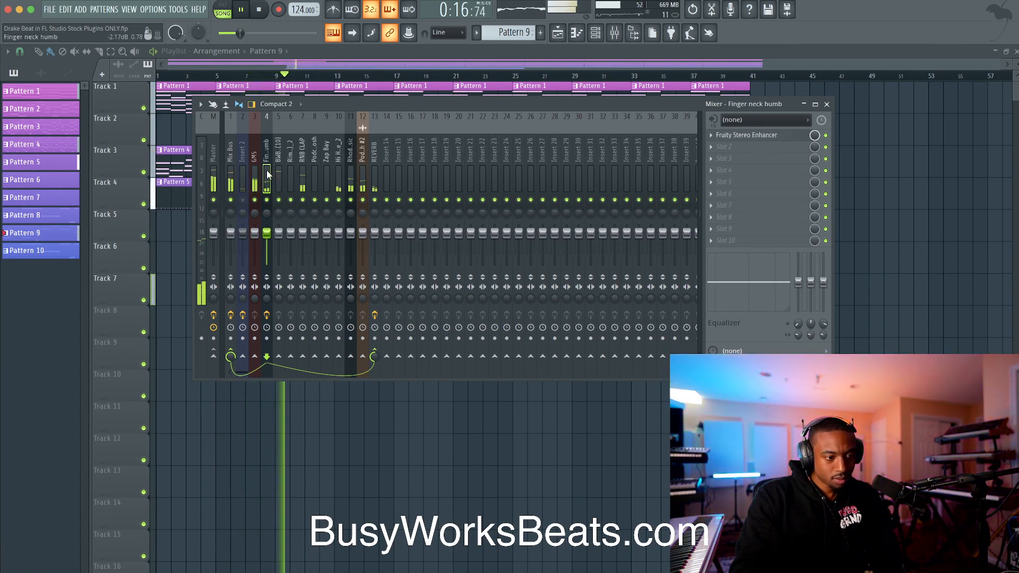
# Raise the mixer levels of the BWB WAVE 5 KICK and GMS tracks slightly, and return to the playlist.
pyautogui.click(285, 223)
pyautogui.rightClick(280, 227)
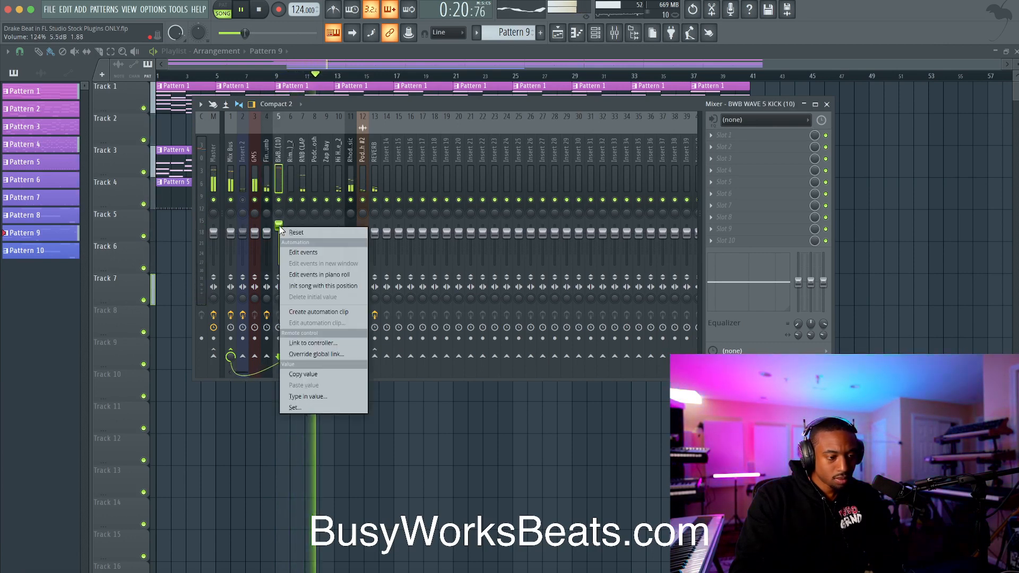
pyautogui.click(279, 226)
pyautogui.moveTo(279, 226); pyautogui.dragTo(279, 229)
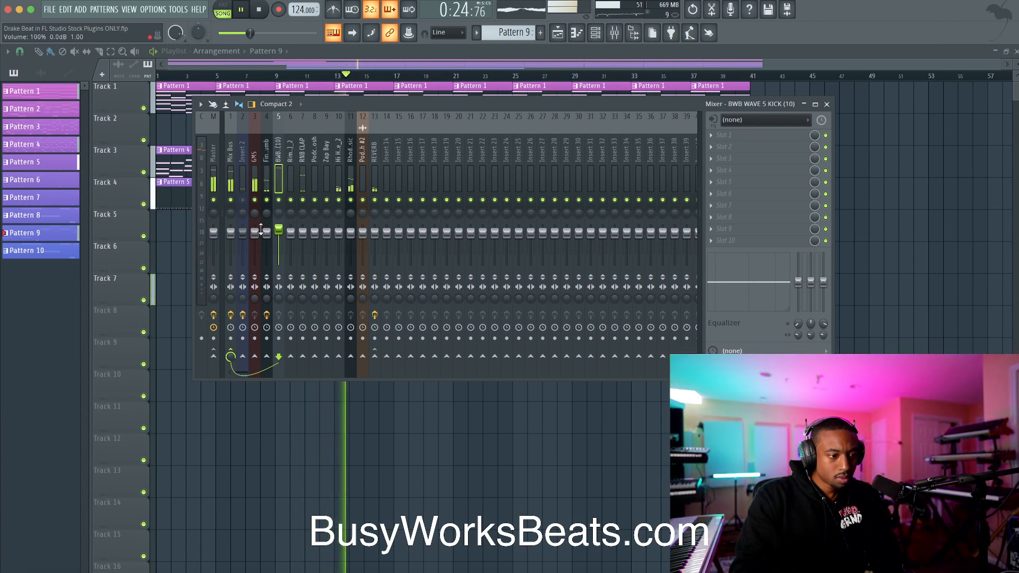
pyautogui.click(256, 230)
pyautogui.moveTo(283, 230); pyautogui.dragTo(283, 233)
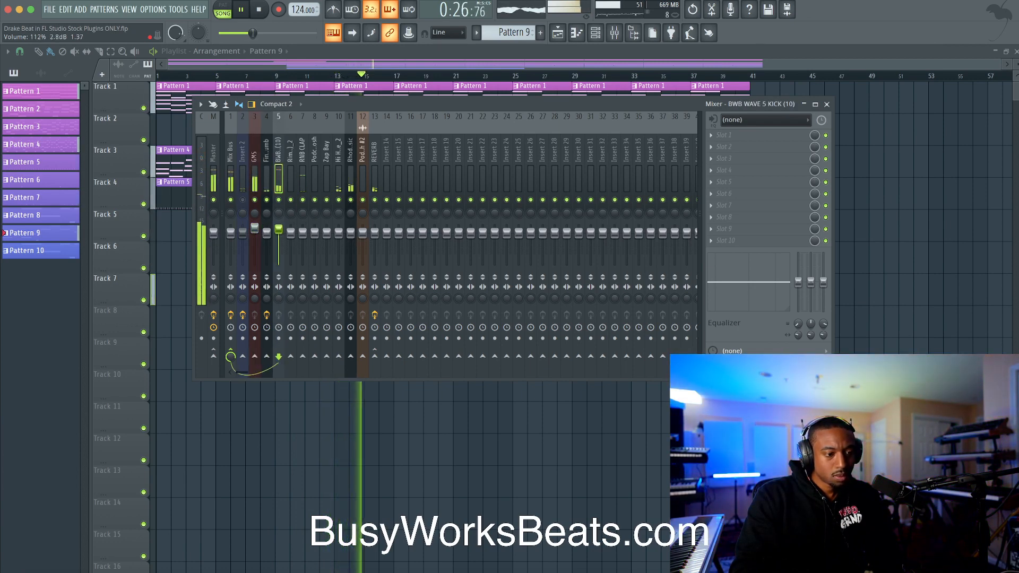
pyautogui.press('F9')
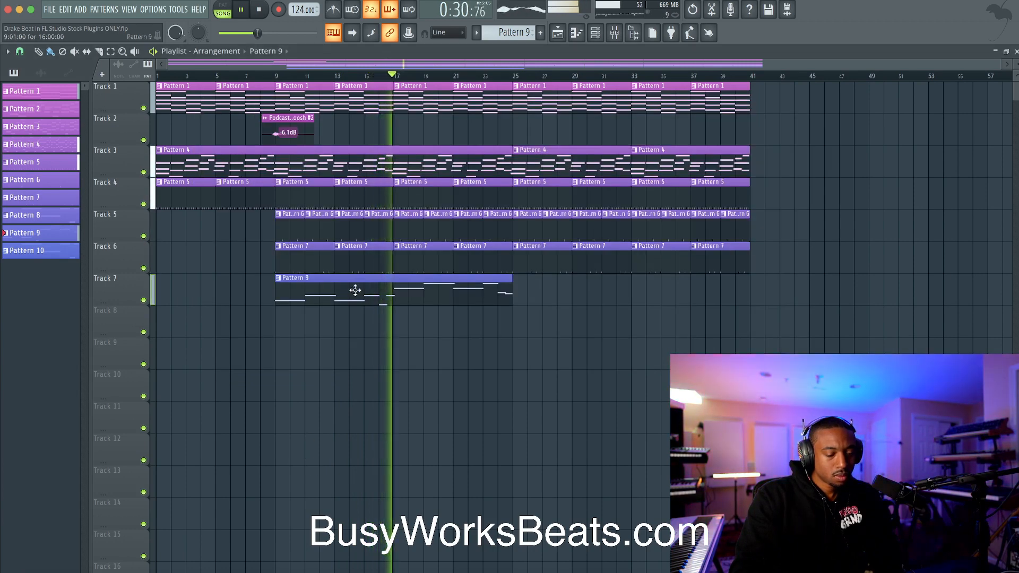
# Lower the GMS track's level slightly in the mixer.
pyautogui.click(613, 34)
pyautogui.click(256, 184)
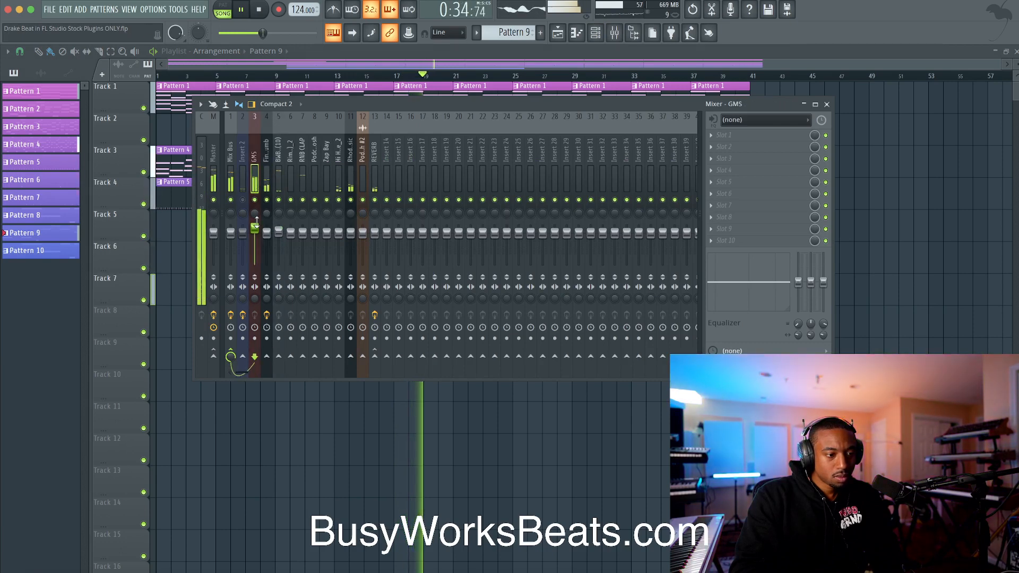
pyautogui.moveTo(255, 228); pyautogui.dragTo(255, 232)
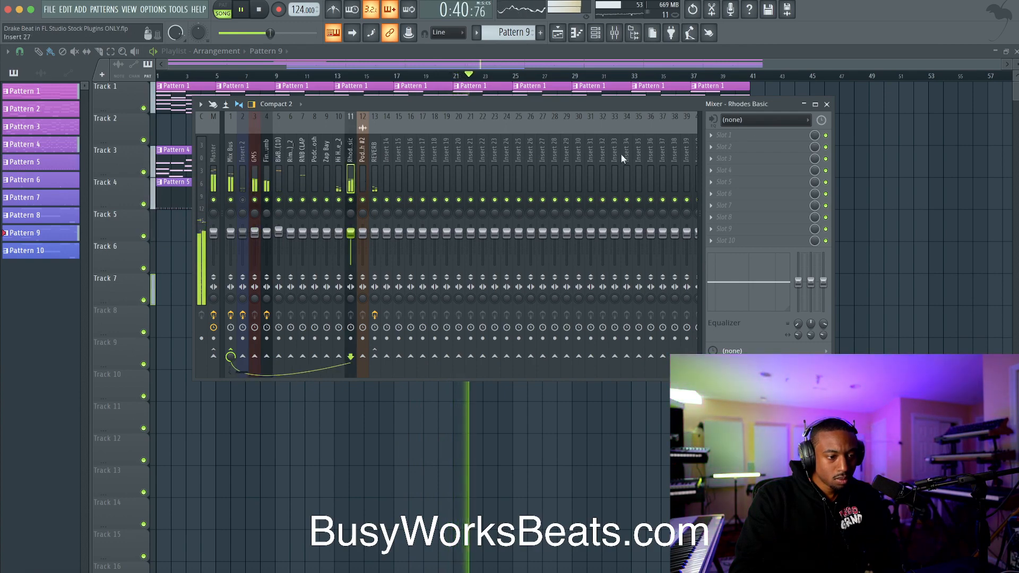
# Add Fruity Stereo Enhancer to the first effect slot of Rhodes Basic with a phase offset of about 8.5 ms left.
pyautogui.click(752, 139)
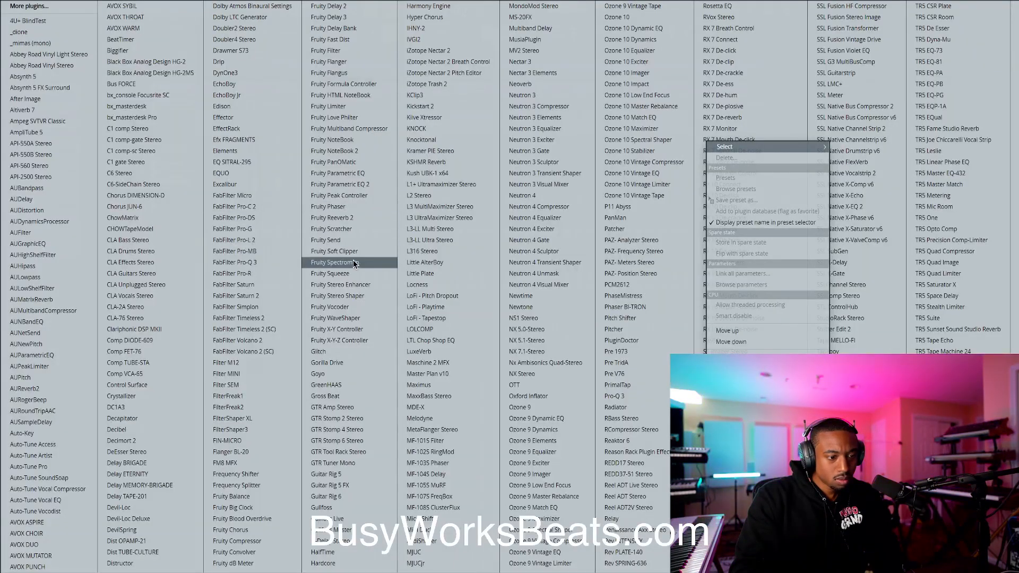
pyautogui.click(337, 285)
pyautogui.moveTo(103, 111); pyautogui.dragTo(103, 136)
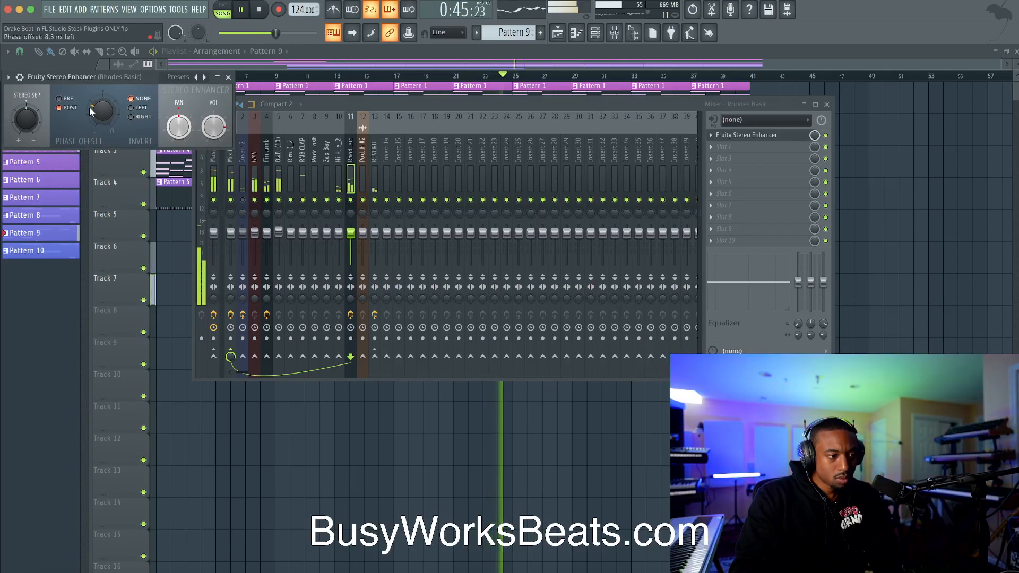
pyautogui.click(228, 77)
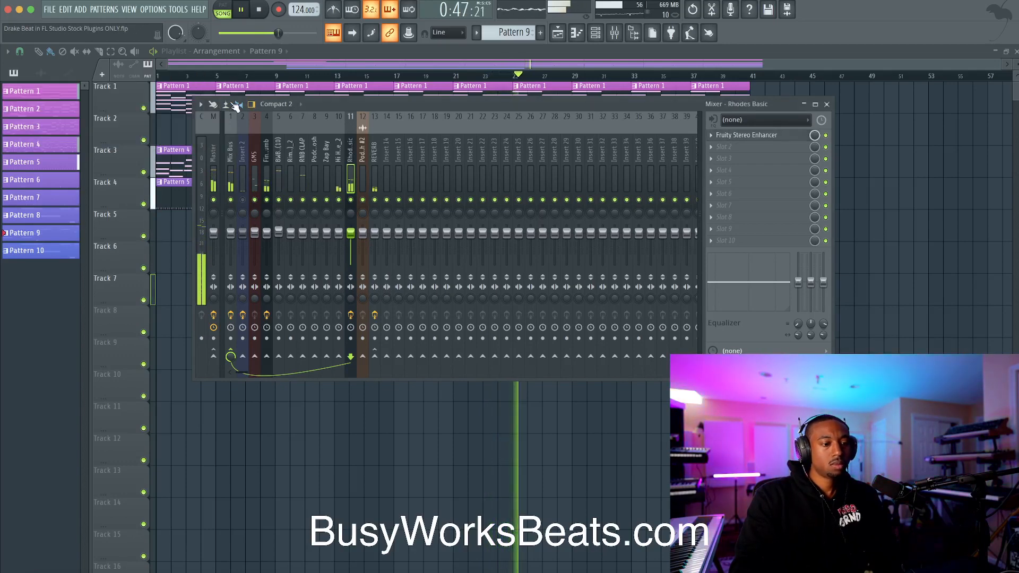
# Add Fruity Compressor to the second effect slot of Mix Bus with a 0.5:1 ratio and a threshold of about -6.6 dB.
pyautogui.click(235, 171)
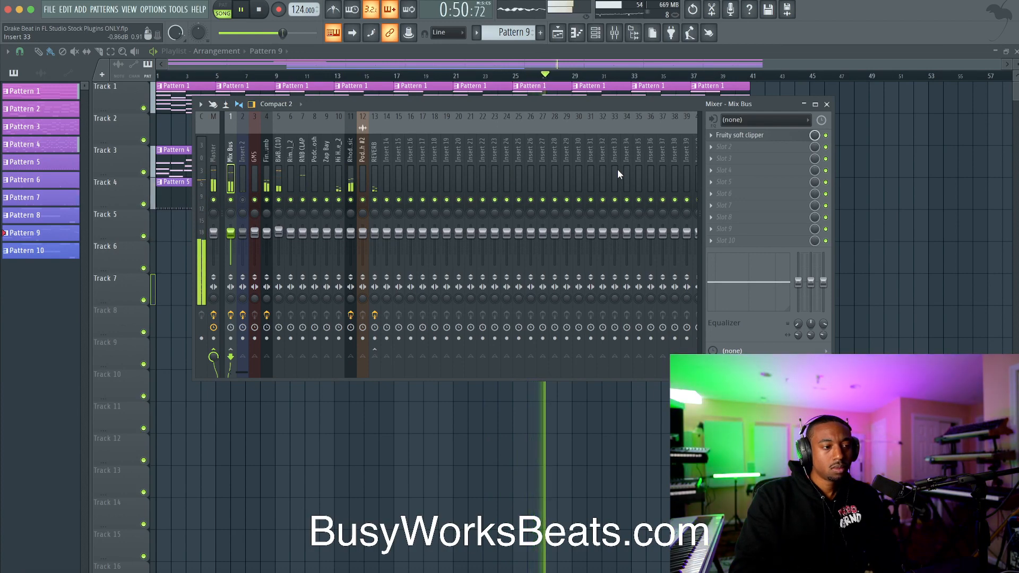
pyautogui.click(716, 149)
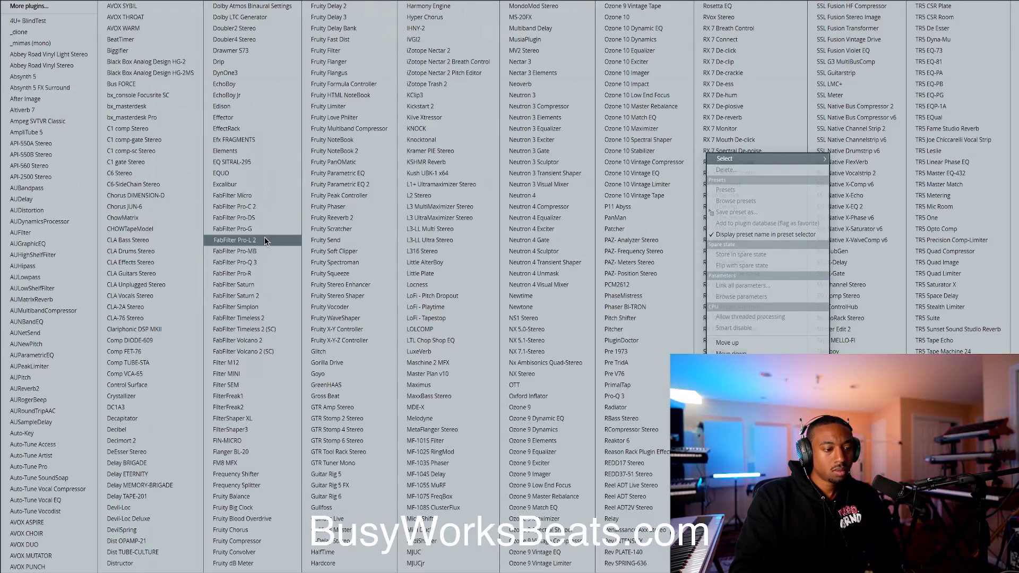
pyautogui.click(250, 539)
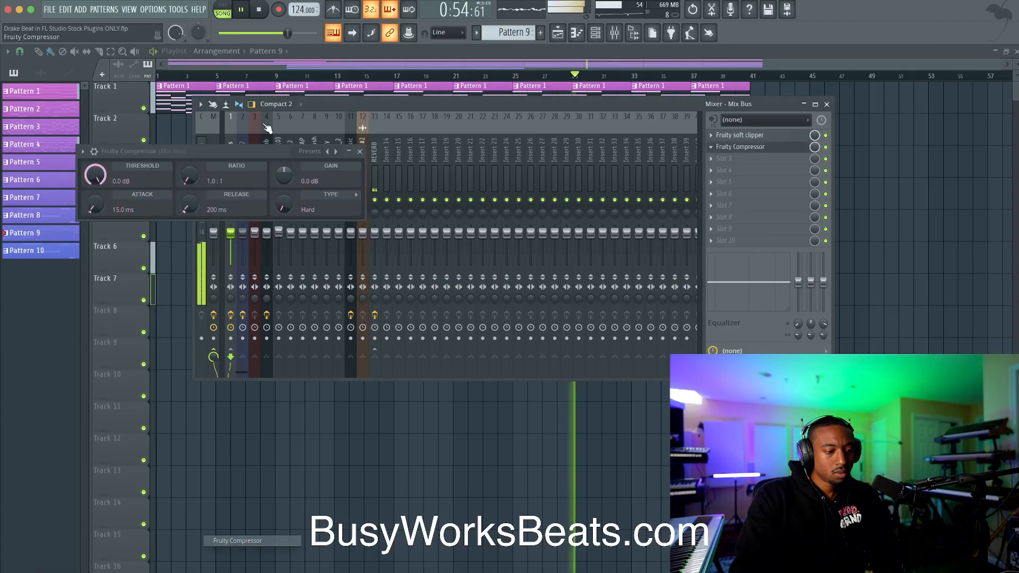
pyautogui.scroll(1, 189, 175)
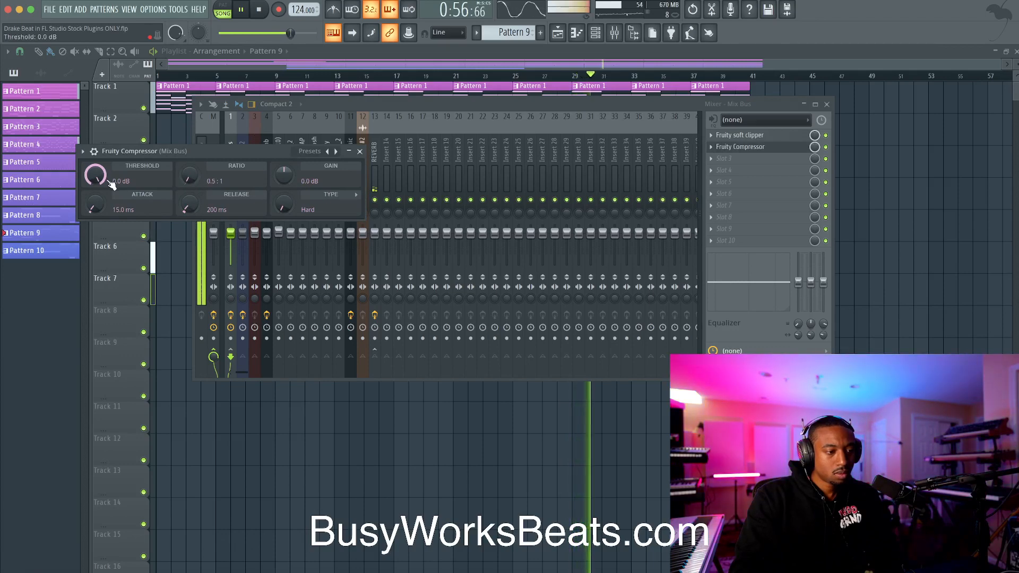
pyautogui.moveTo(94, 173); pyautogui.dragTo(105, 183)
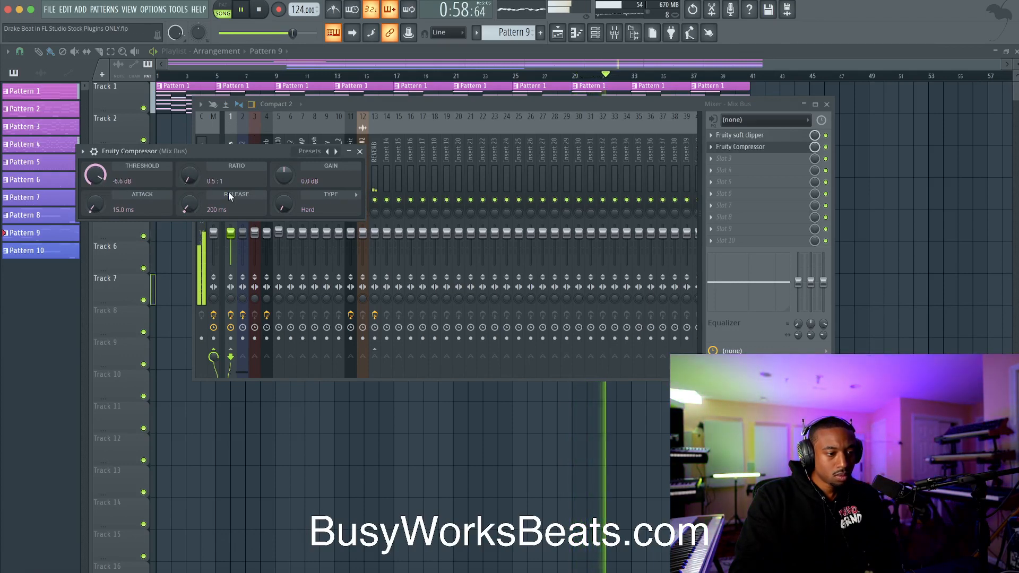
pyautogui.click(359, 153)
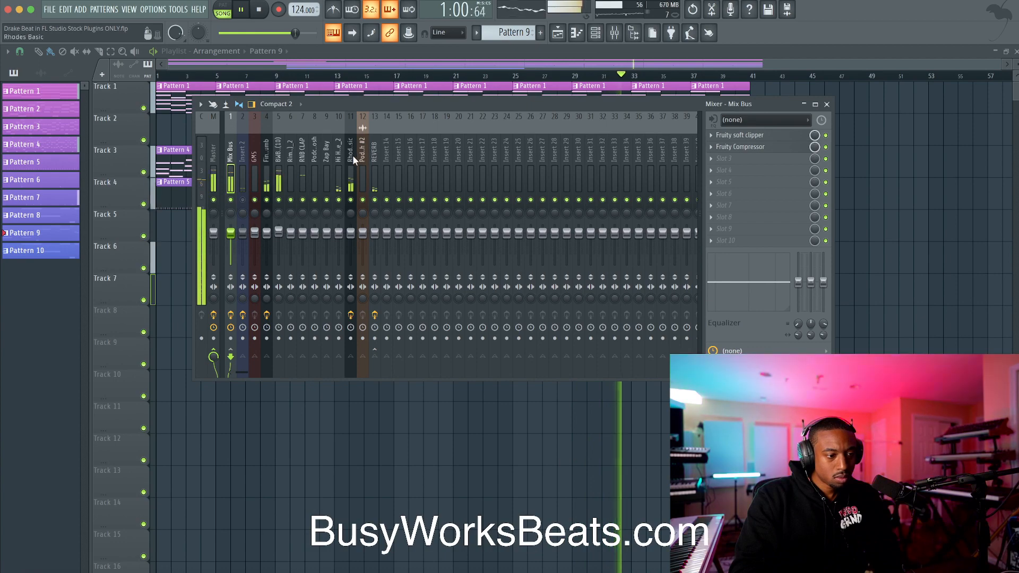
# Add Fruity Limiter to the third effect slot of Mix Bus, raise its soft saturation to about 0.35, and return to the playlist.
pyautogui.click(741, 159)
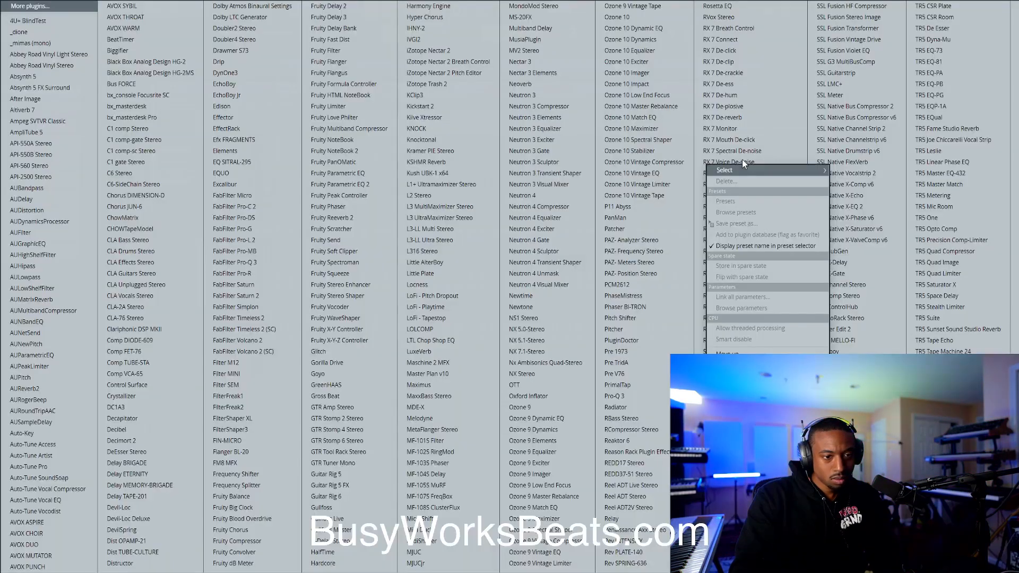
pyautogui.click(366, 106)
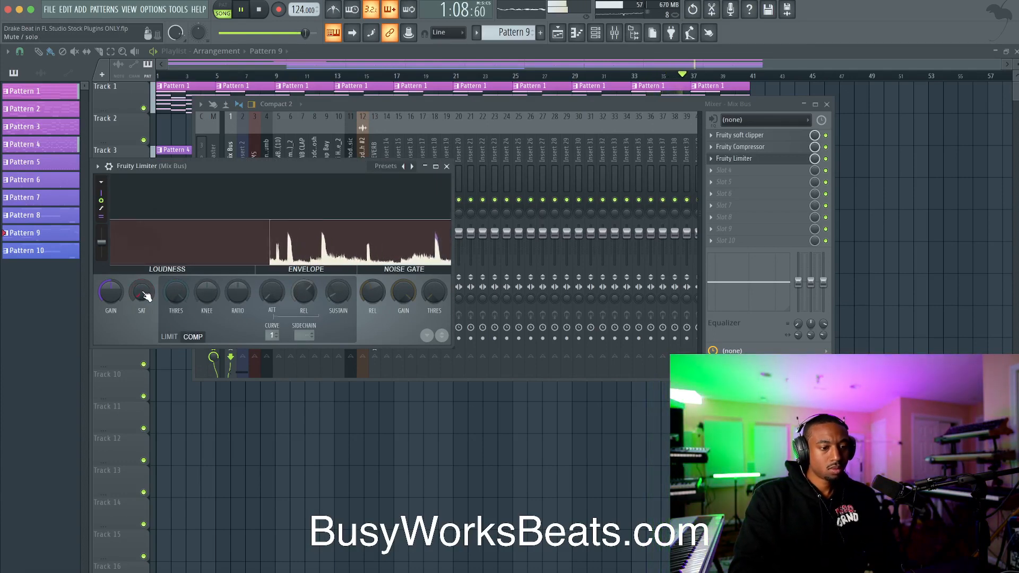
pyautogui.scroll(5, 112, 292)
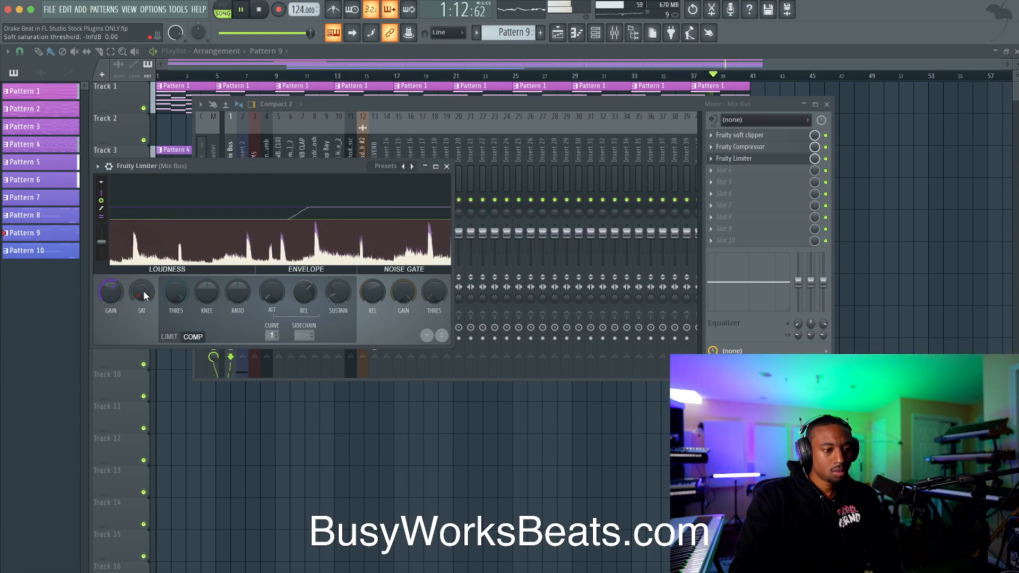
pyautogui.moveTo(144, 291); pyautogui.dragTo(143, 276)
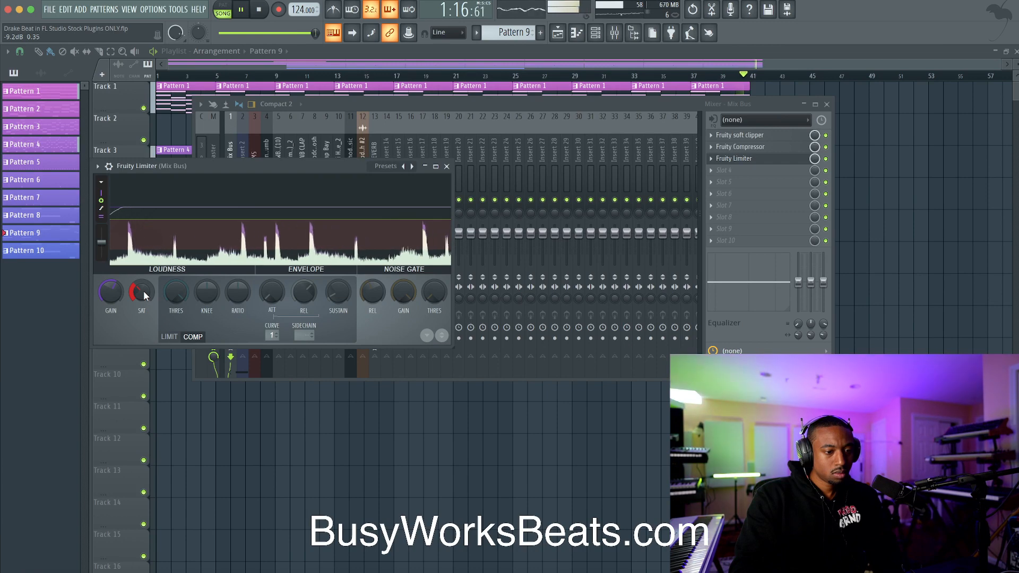
pyautogui.click(447, 167)
pyautogui.click(826, 105)
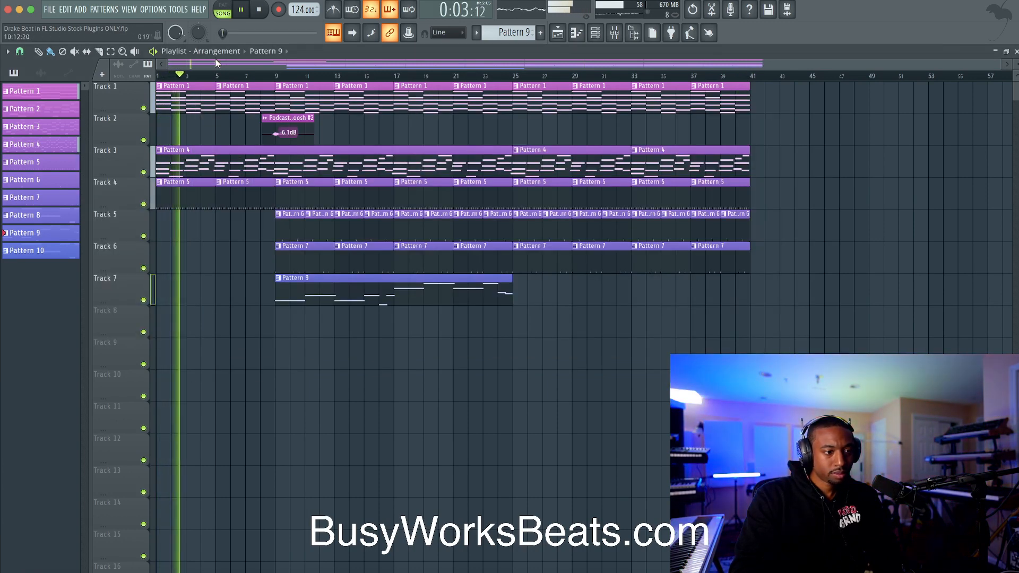
# Increase the audio buffer length in the audio settings.
pyautogui.click(155, 9)
pyautogui.click(157, 45)
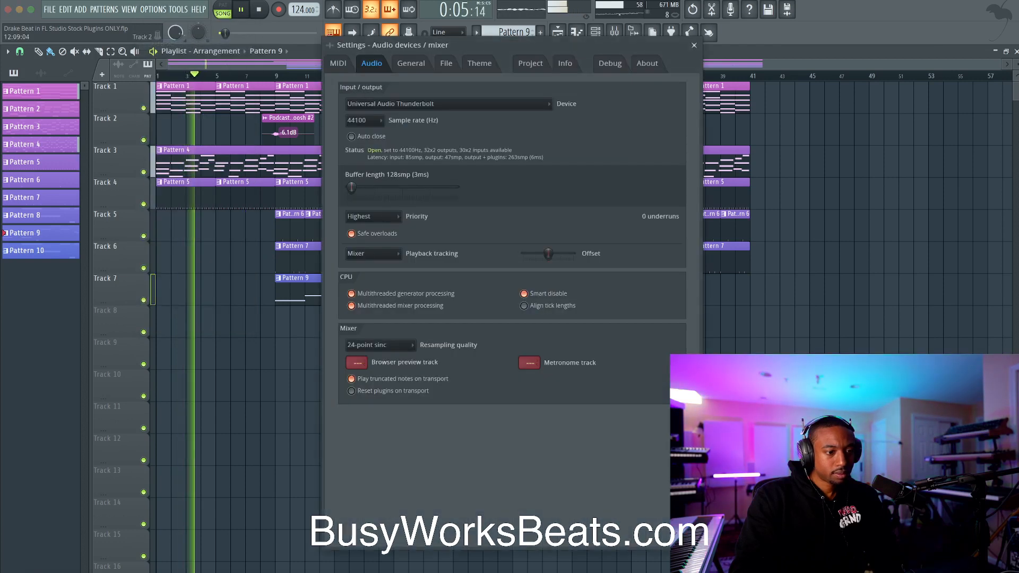
pyautogui.moveTo(351, 187); pyautogui.dragTo(376, 186)
pyautogui.click(694, 46)
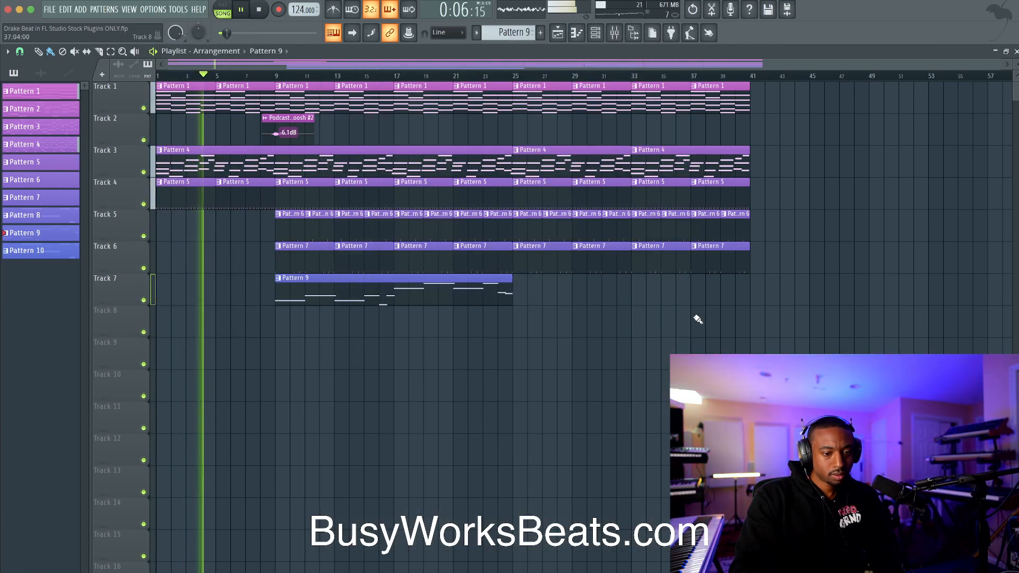
# Check the Mix Bus levels in the mixer while listening through the arrangement with the Draw tool active, and stop playback.
pyautogui.click(614, 33)
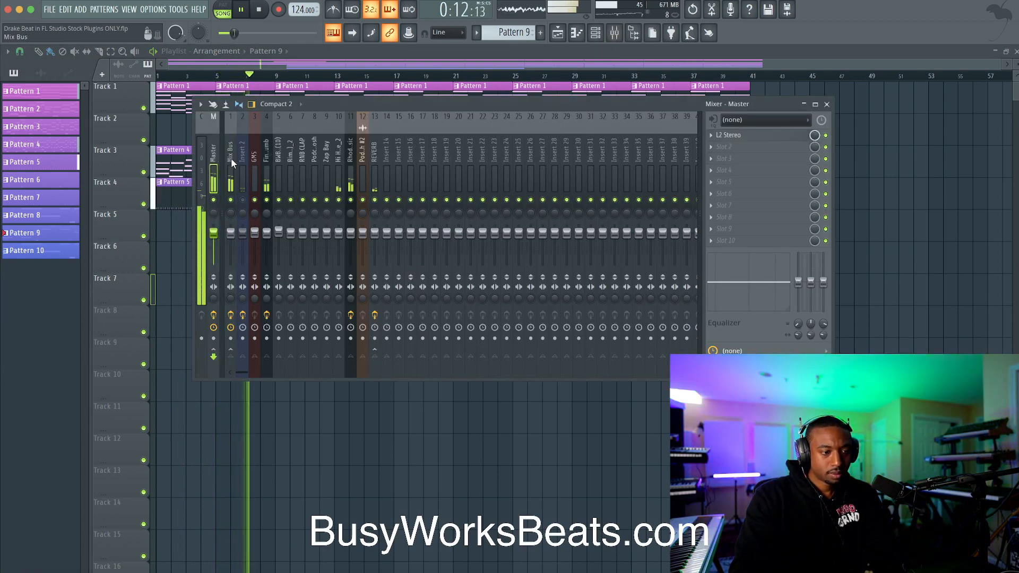
pyautogui.click(827, 104)
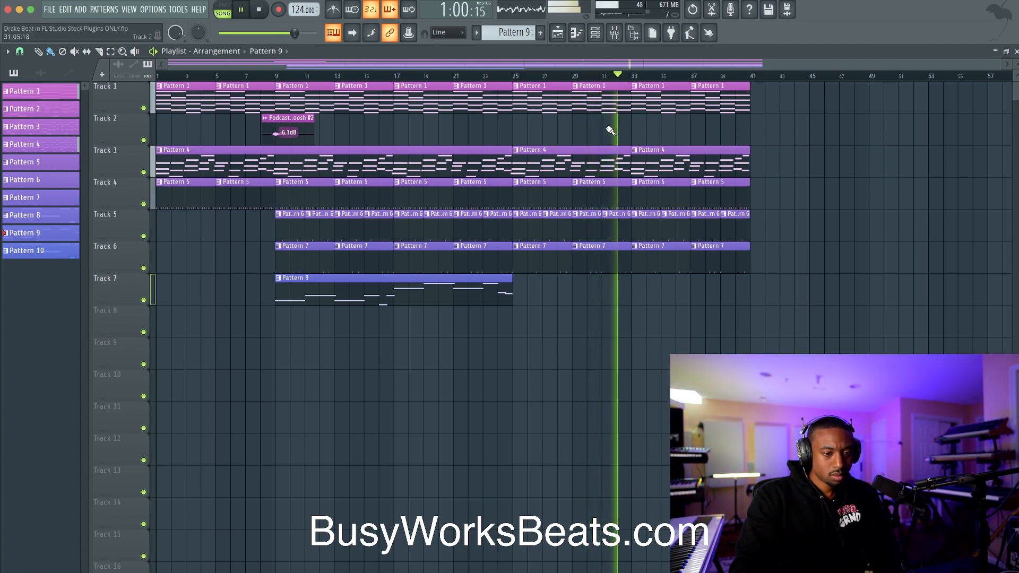
pyautogui.click(40, 52)
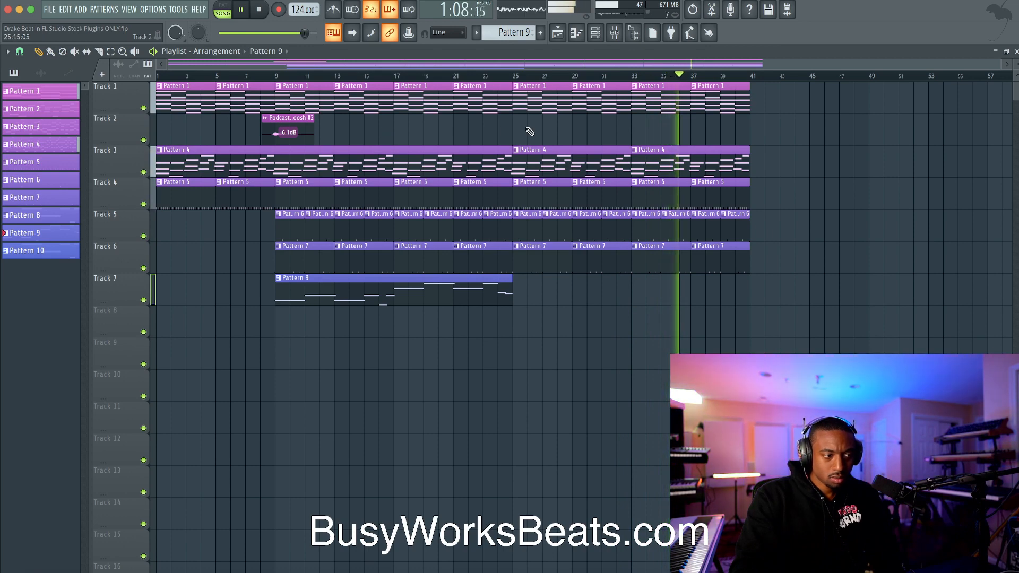
pyautogui.click(615, 34)
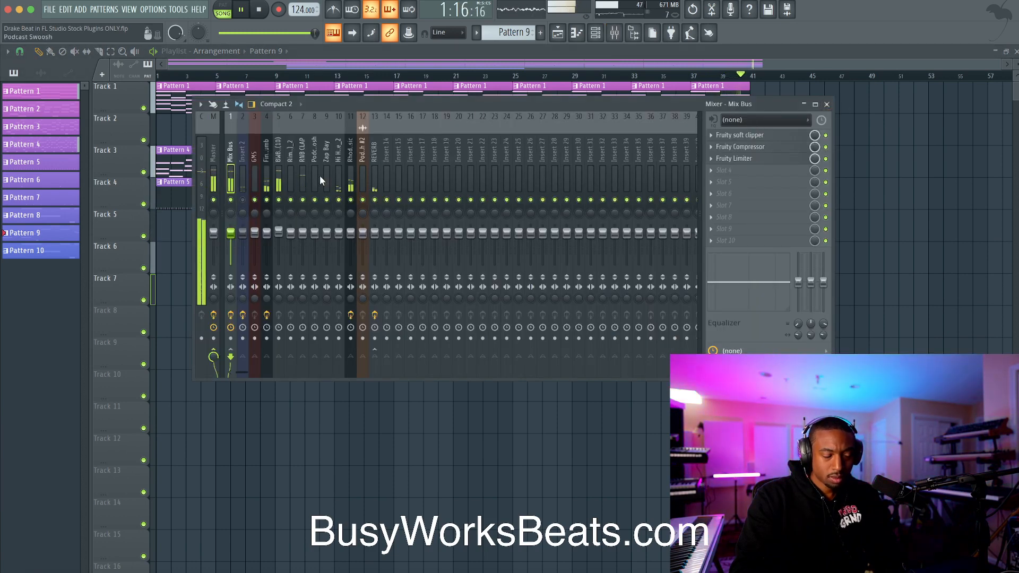
pyautogui.press('space')
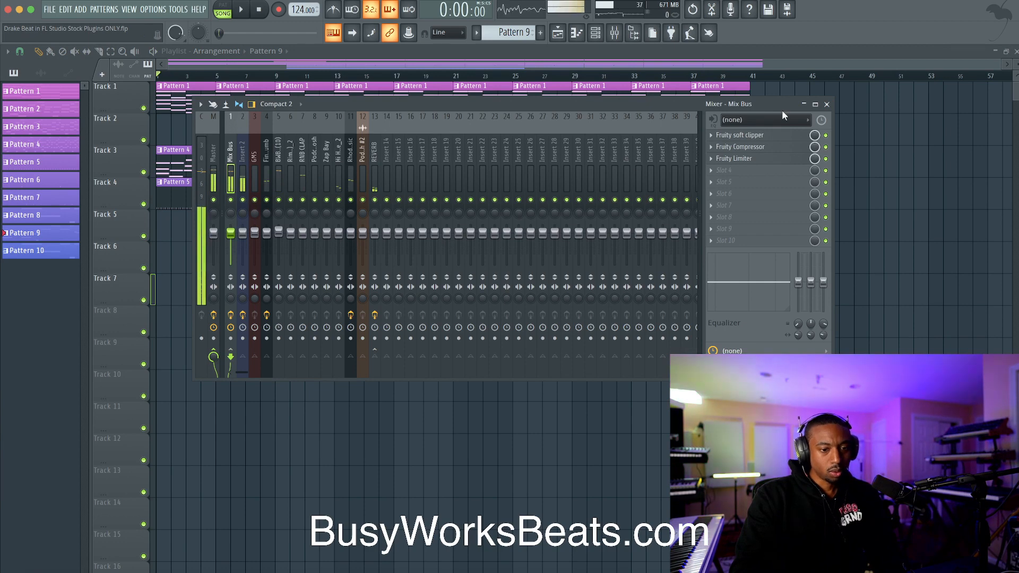
pyautogui.click(827, 104)
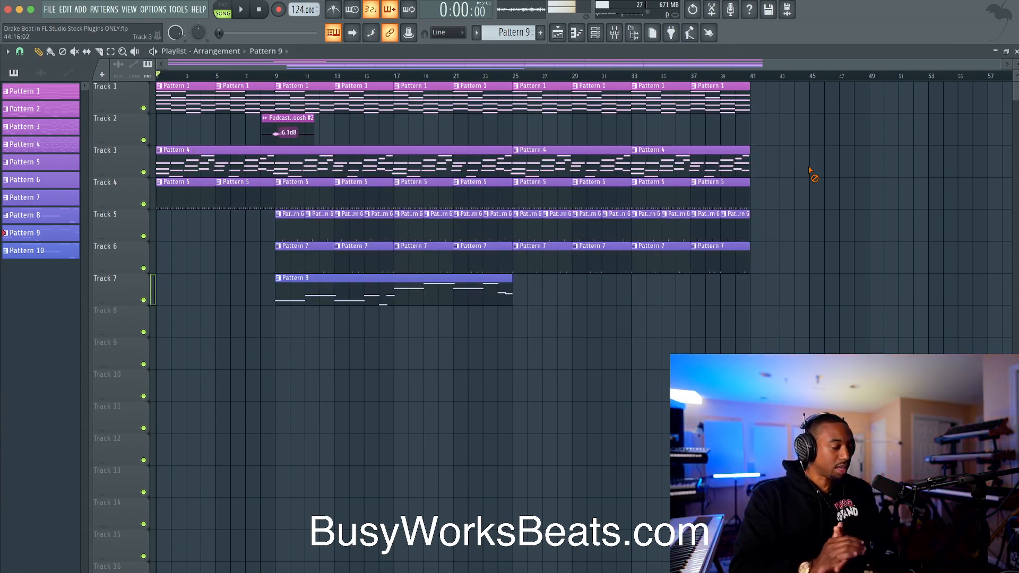